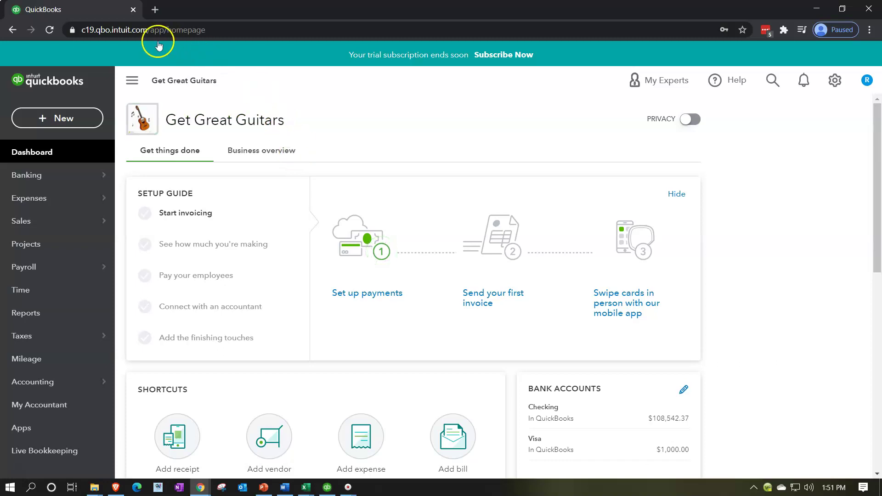
# Duplicate the QuickBooks browser tab three times for a total of four tabs
pyautogui.rightClick(99, 9)
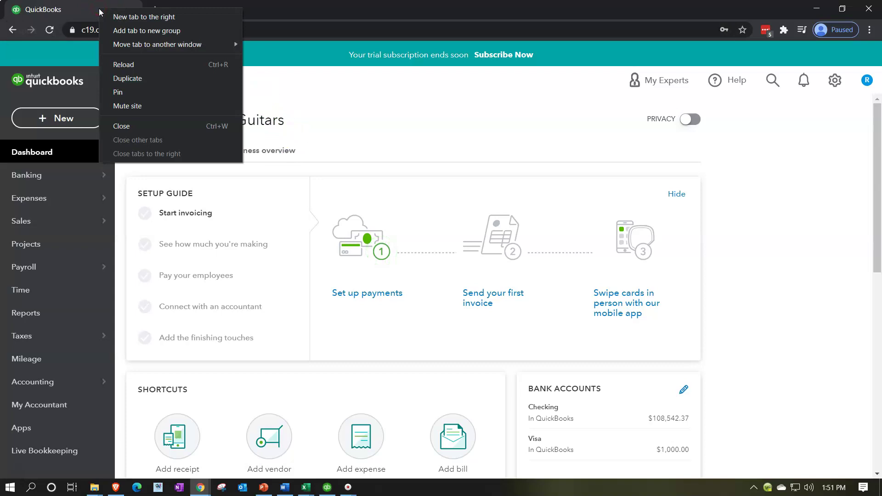
pyautogui.click(122, 78)
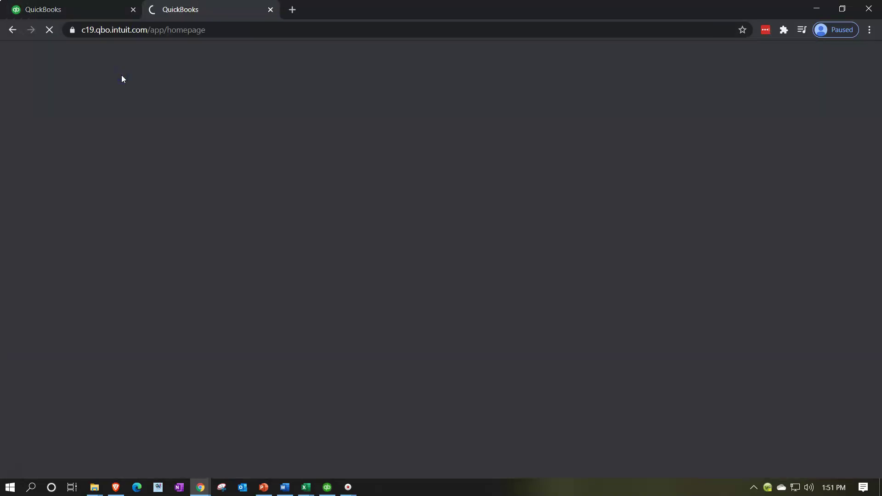
pyautogui.rightClick(202, 10)
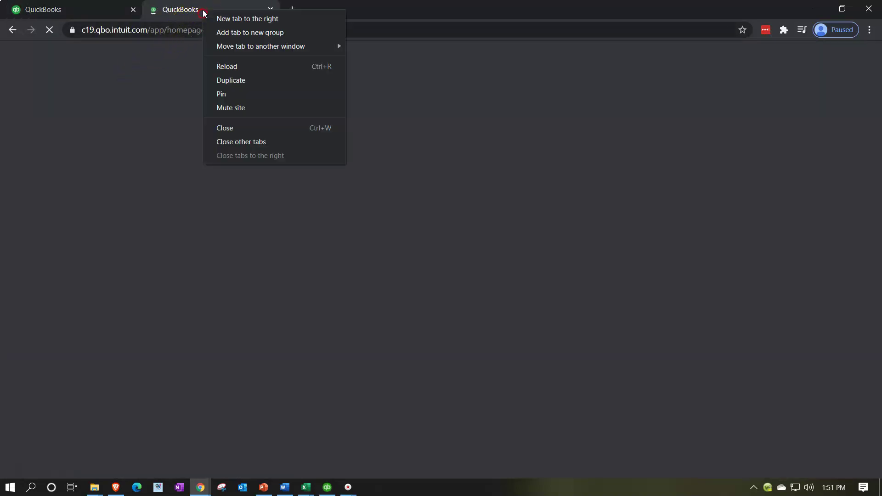
pyautogui.click(224, 80)
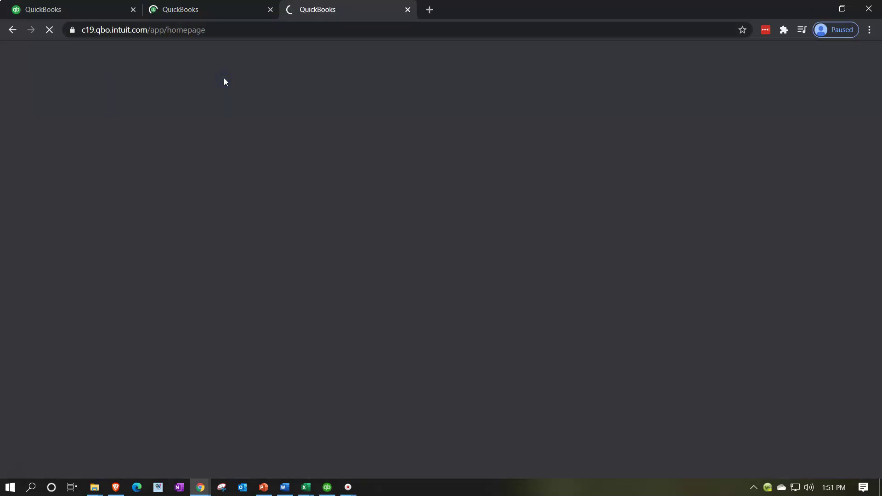
pyautogui.rightClick(345, 8)
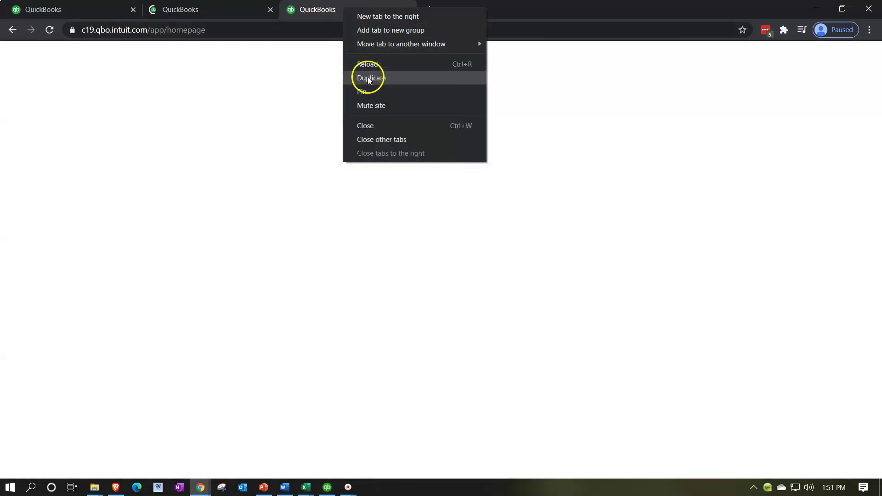
pyautogui.click(369, 78)
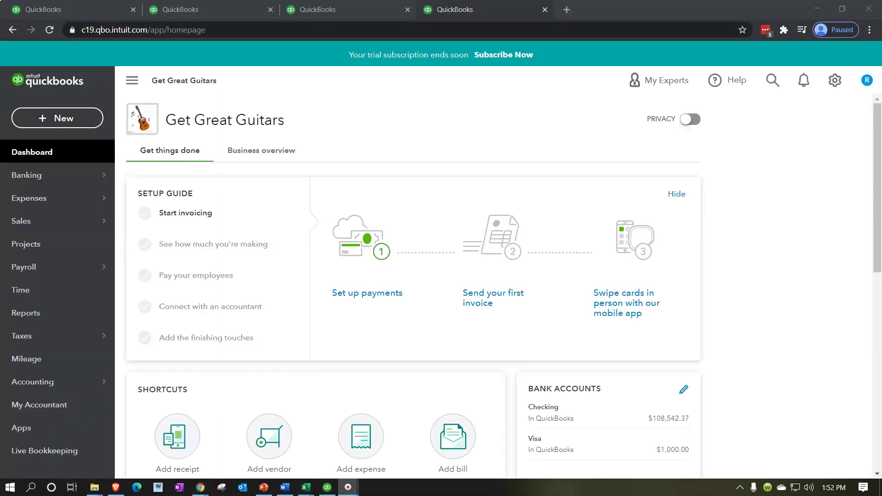
# Find the Trial Balance report by searching the report list for "trial" and open it in the fourth browser tab
pyautogui.click(42, 321)
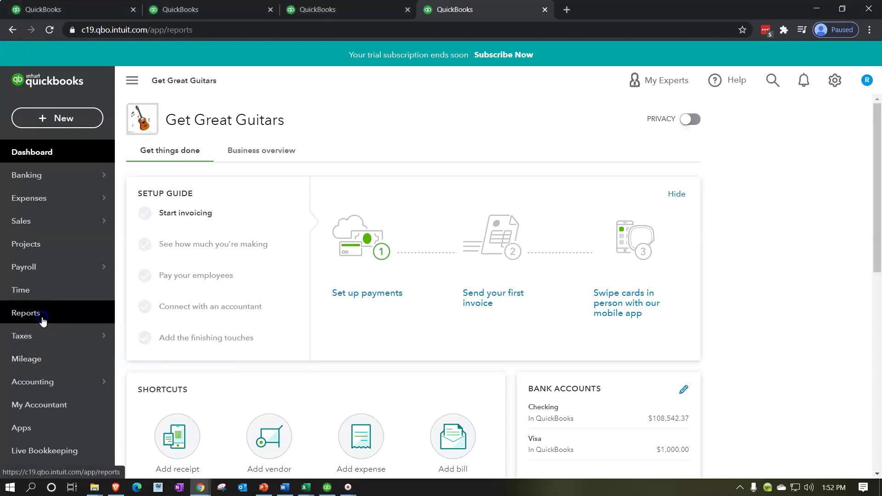
pyautogui.click(523, 247)
pyautogui.click(552, 231)
pyautogui.write('trial')
pyautogui.press('Down')
pyautogui.press('Return')
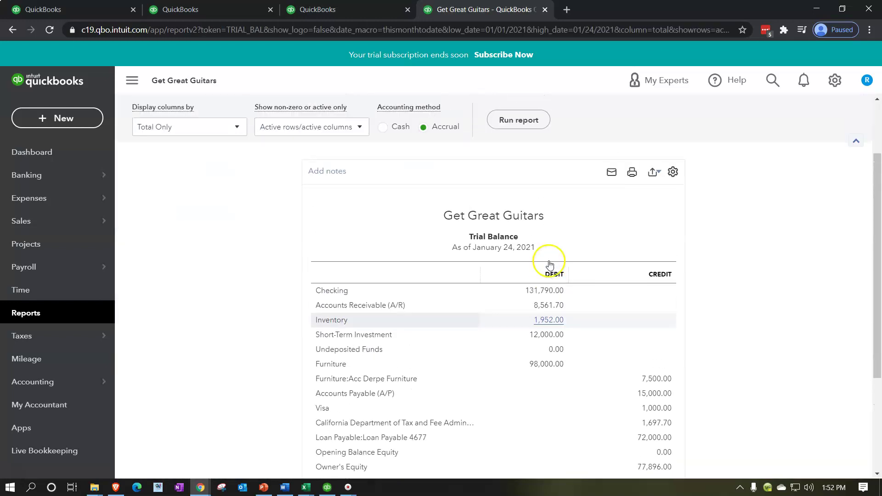
# Set the Trial Balance report's end date to 02/28/2021 and run the report
pyautogui.moveTo(403, 168); pyautogui.dragTo(78, 443)
pyautogui.write('02')
pyautogui.write('/28/2021')
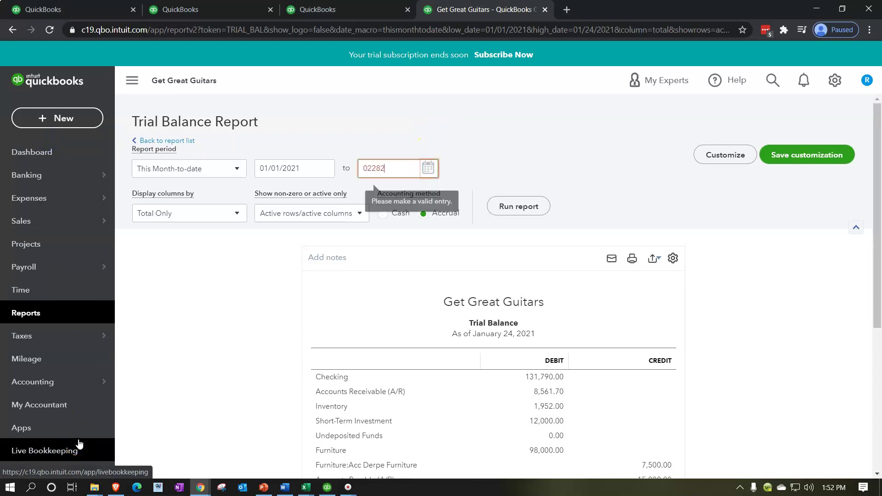
pyautogui.press('Tab')
pyautogui.click(248, 439)
pyautogui.click(515, 209)
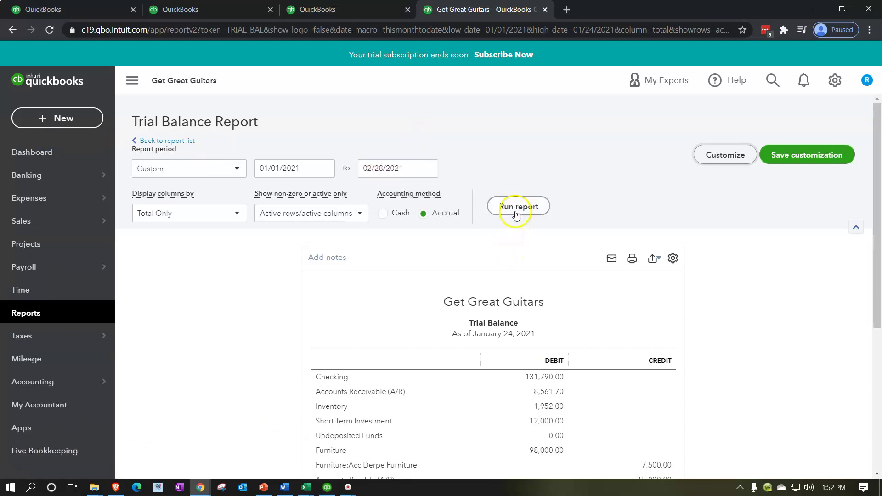
pyautogui.click(245, 348)
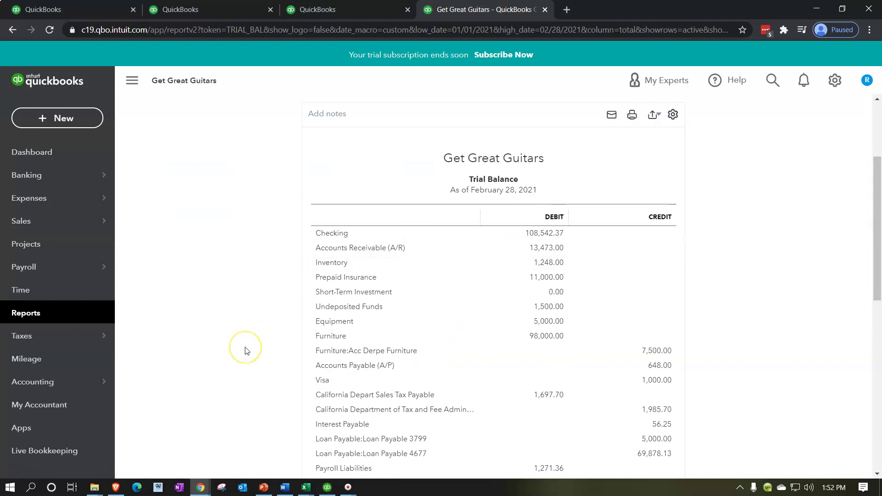
# Enlarge the page to 125% zoom and collapse the navigation menu beside the Trial Balance
pyautogui.hotkey('ctrl', '+')
pyautogui.hotkey('ctrl', '+')
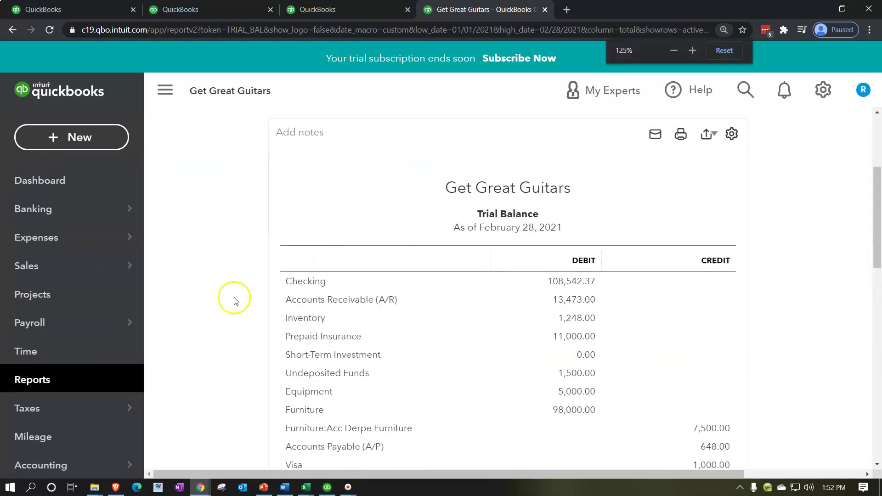
pyautogui.click(171, 90)
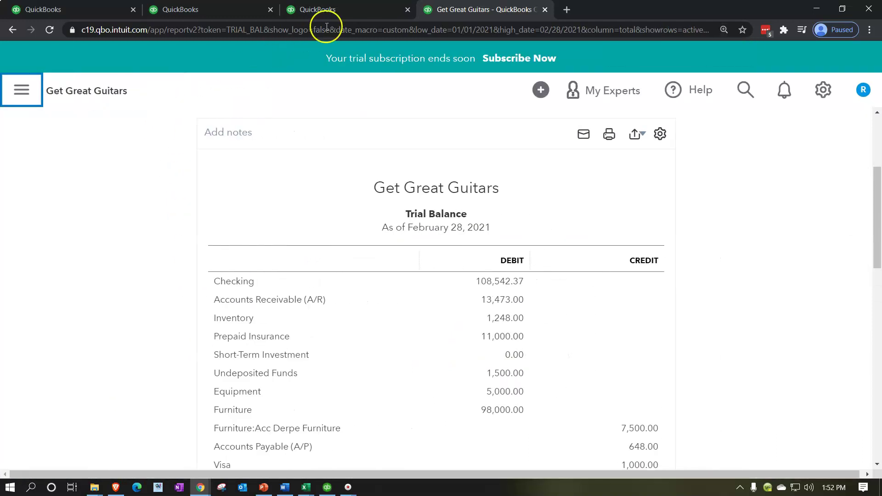
# Open the favorite Profit and Loss report in the third browser tab
pyautogui.click(330, 10)
pyautogui.click(76, 394)
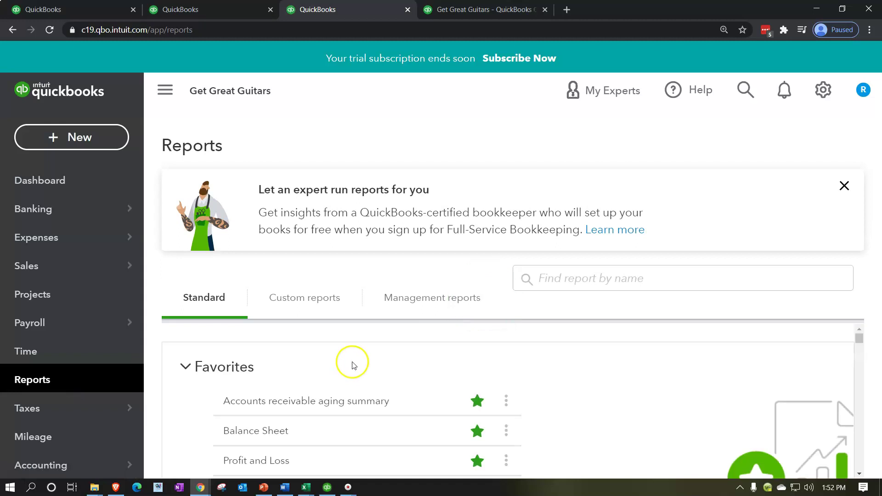
pyautogui.scroll(-1, 352, 365)
pyautogui.click(275, 403)
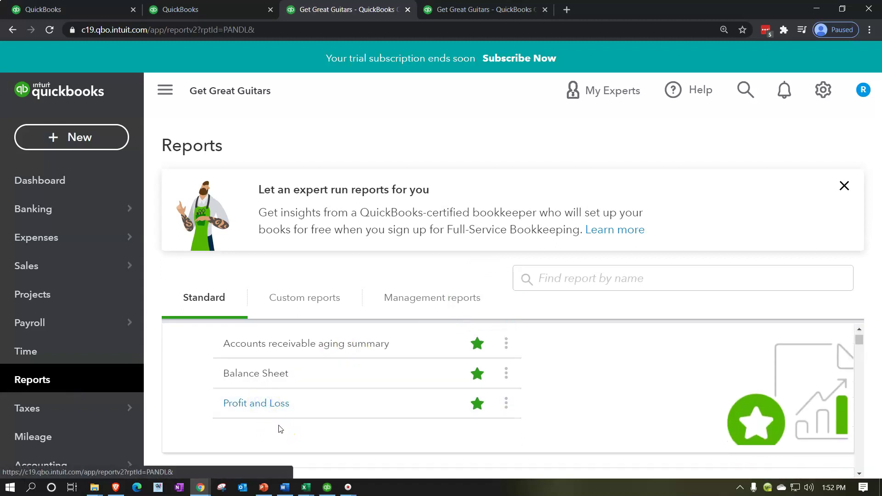
# Run the Profit and Loss report with an end date of 02/28/2021 and collapse its navigation menu
pyautogui.scroll(-4, 297, 409)
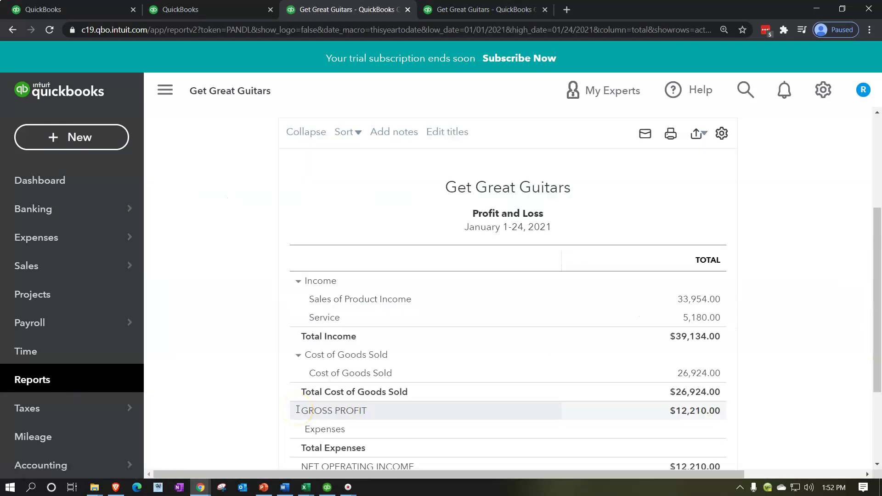
pyautogui.scroll(4, 297, 409)
pyautogui.click(478, 200)
pyautogui.moveTo(510, 200); pyautogui.dragTo(432, 166)
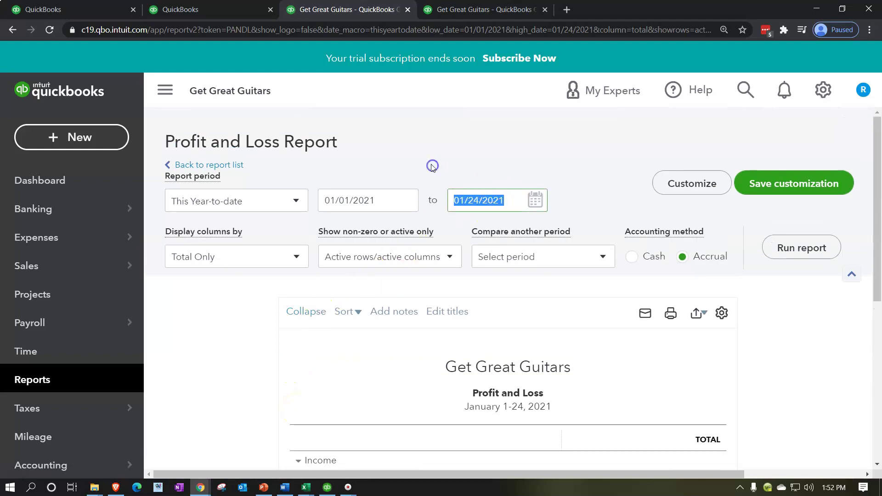
pyautogui.write('022821')
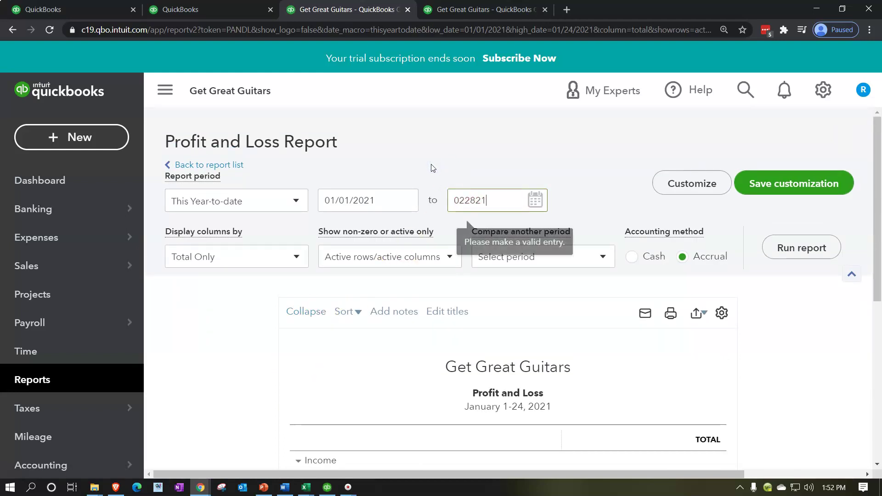
pyautogui.click(432, 168)
pyautogui.click(796, 259)
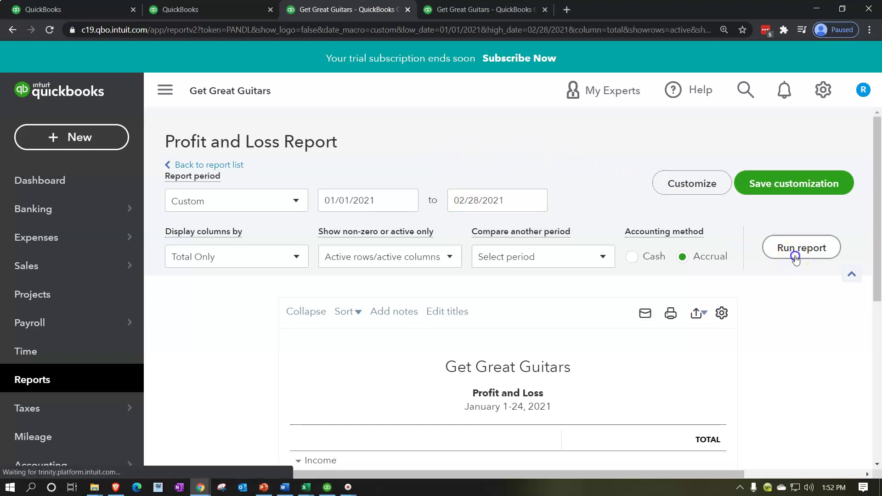
pyautogui.click(167, 92)
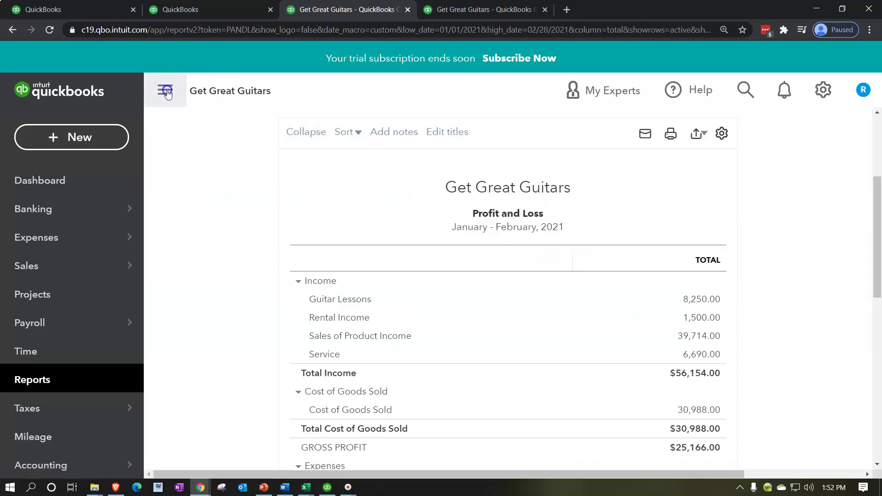
# Open the favorite Balance Sheet report in the second browser tab
pyautogui.click(224, 13)
pyautogui.moveTo(95, 278)
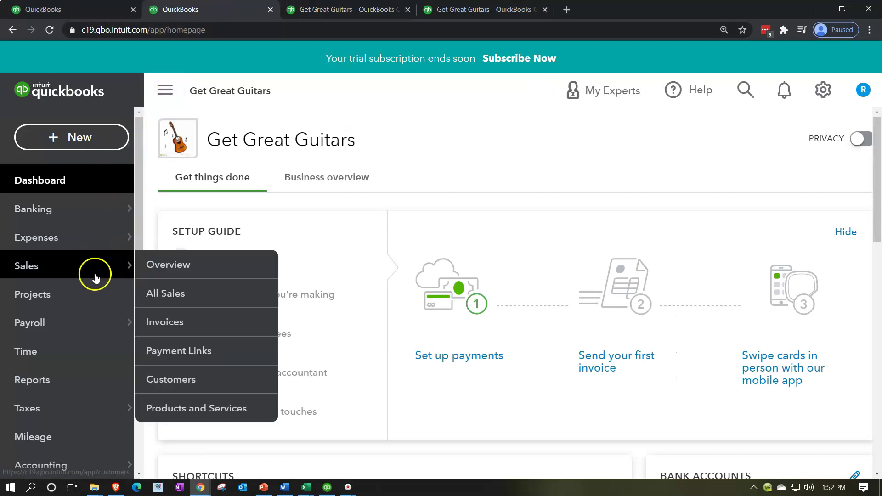
pyautogui.click(79, 367)
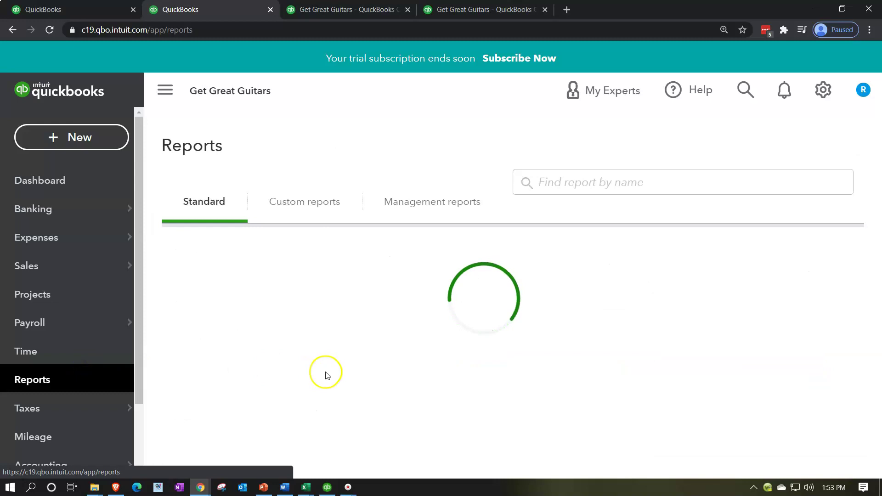
pyautogui.click(281, 432)
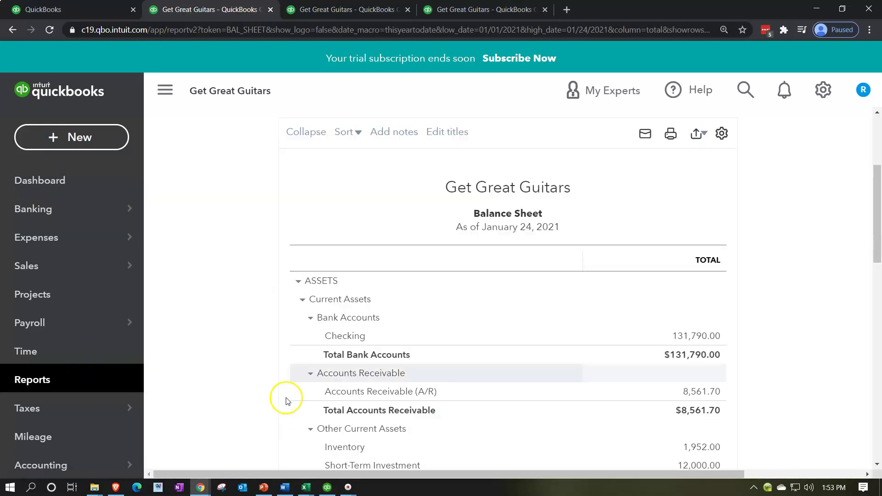
# Run the Balance Sheet report with an end date of 02/28/2021 and collapse its navigation menu
pyautogui.scroll(4, 286, 401)
pyautogui.click(506, 200)
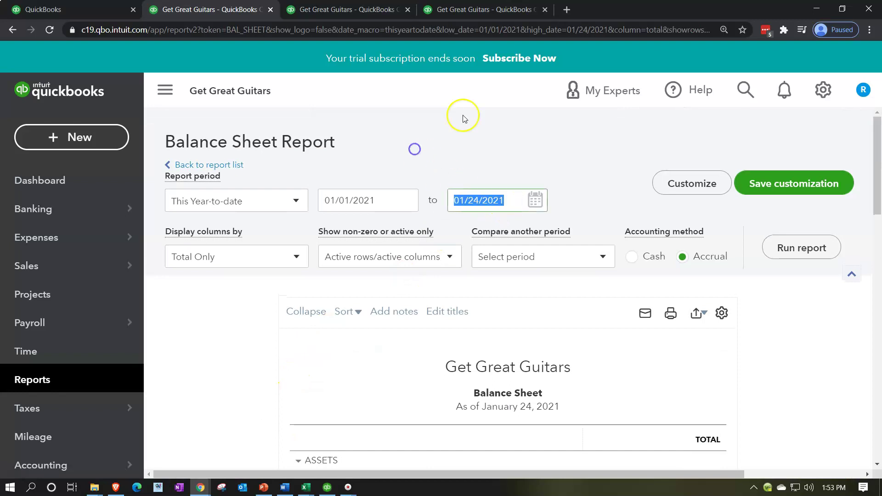
pyautogui.write('02/28/202')
pyautogui.write('1')
pyautogui.press('Tab')
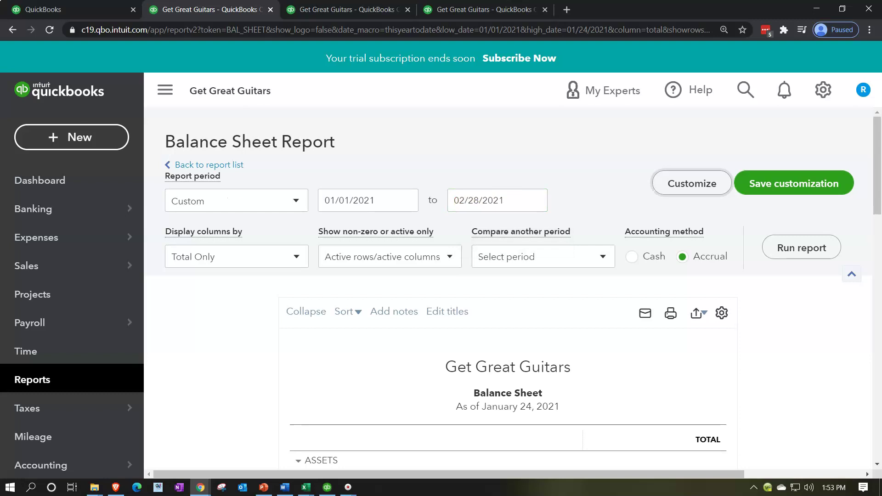
pyautogui.click(810, 251)
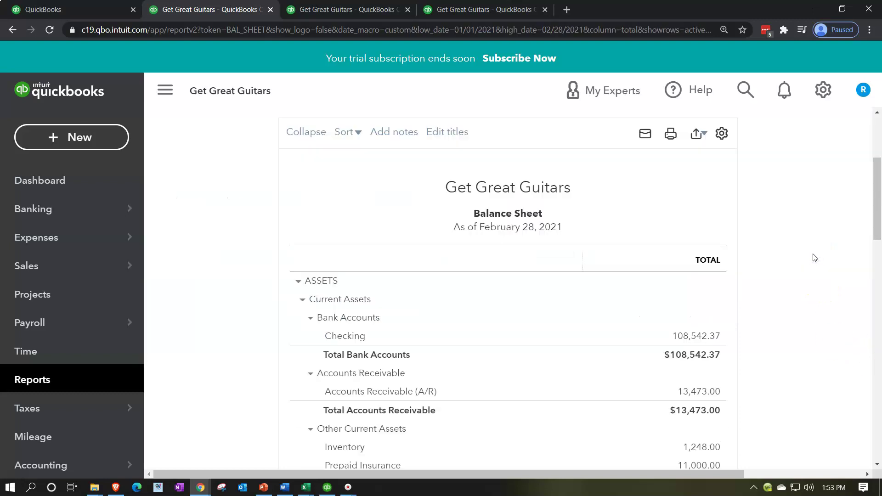
pyautogui.click(165, 91)
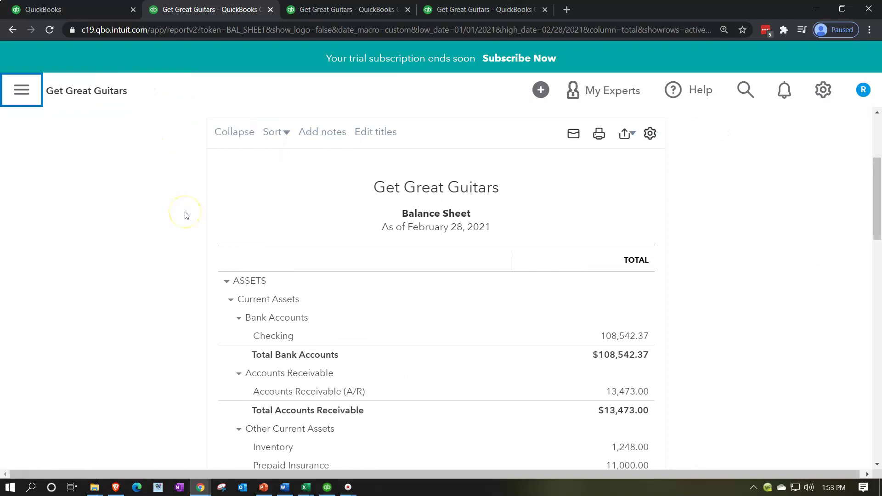
# Examine the Interest Payable balance under Other Current Liabilities on the Balance Sheet
pyautogui.scroll(-4, 186, 215)
pyautogui.scroll(-8, 186, 215)
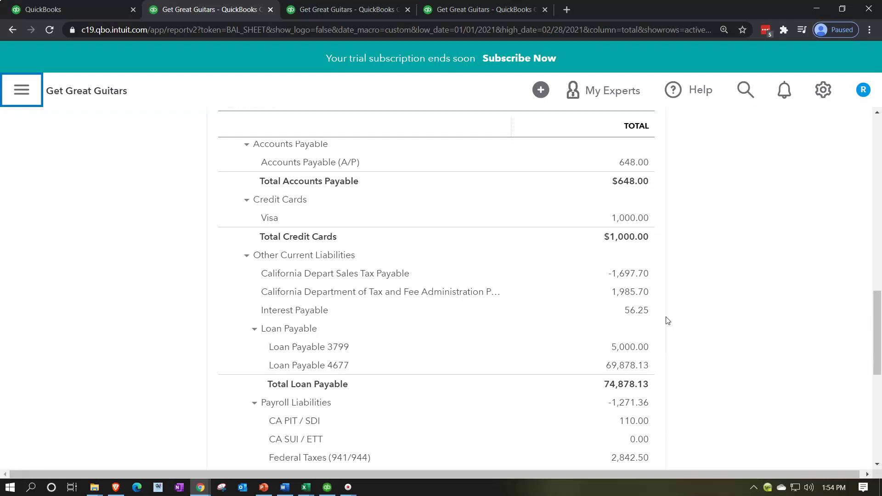
pyautogui.click(641, 318)
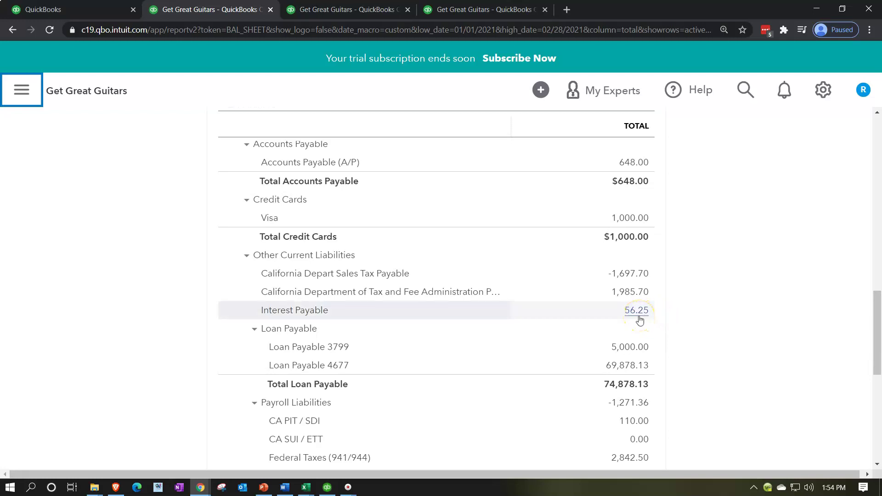
# Switch to Loan Amortization.xlsx in Excel and examine both loan payment journal entries on the Loan 2 sheet
pyautogui.click(311, 491)
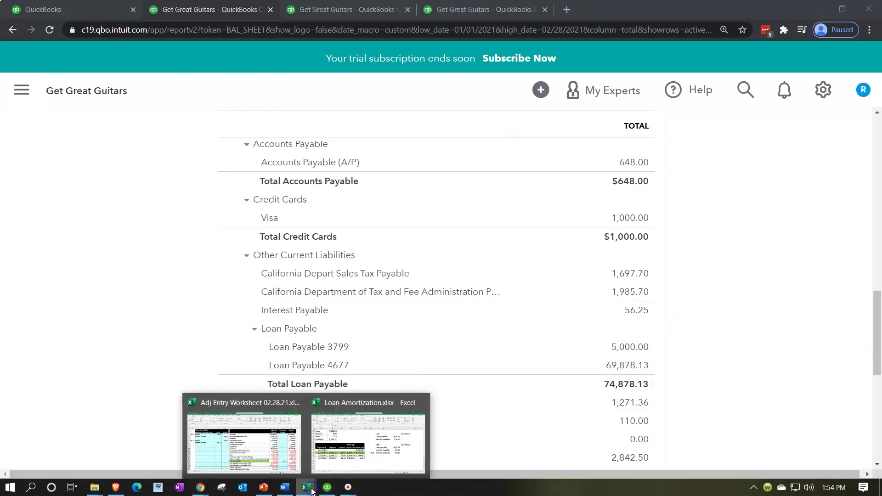
pyautogui.click(323, 448)
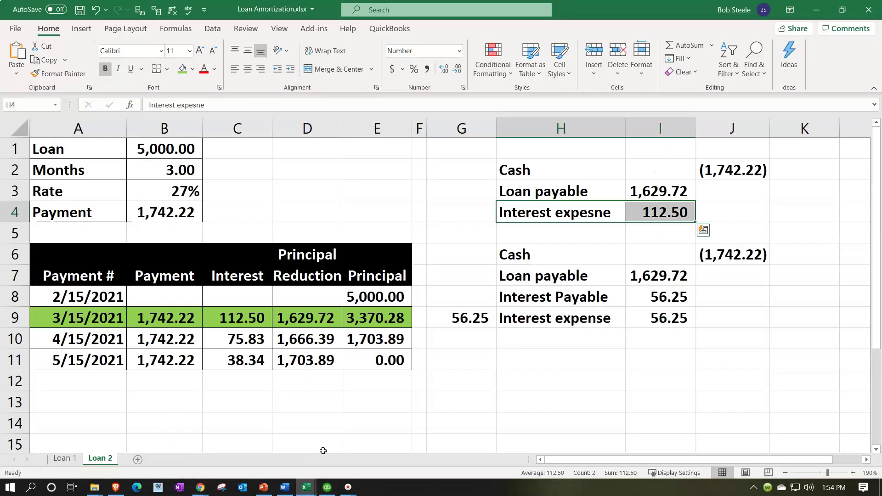
pyautogui.click(478, 338)
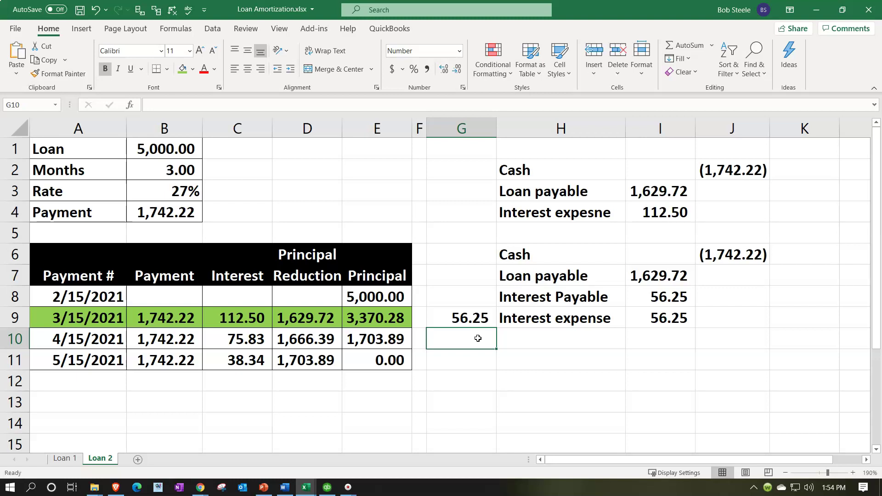
pyautogui.moveTo(533, 255); pyautogui.dragTo(713, 318)
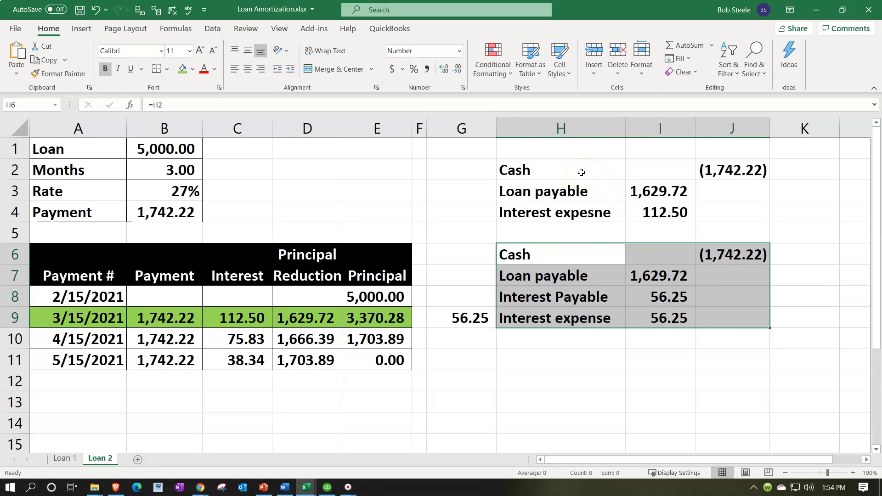
pyautogui.click(426, 274)
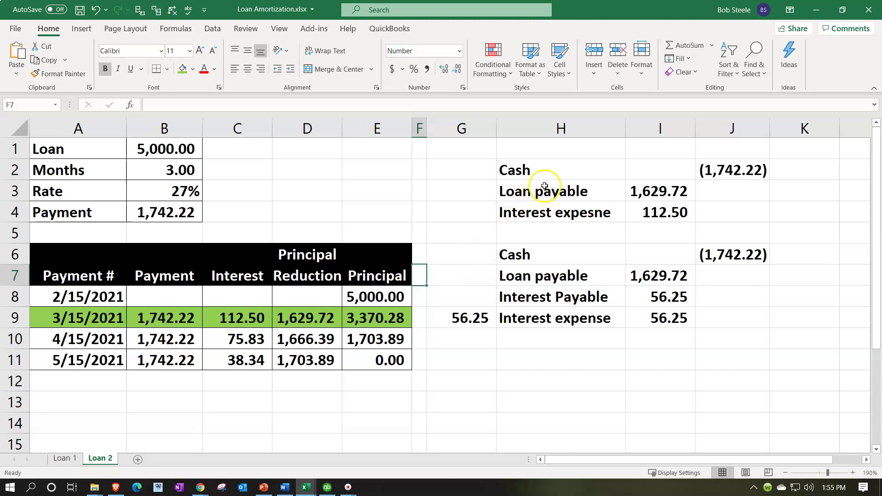
pyautogui.moveTo(555, 173); pyautogui.dragTo(706, 208)
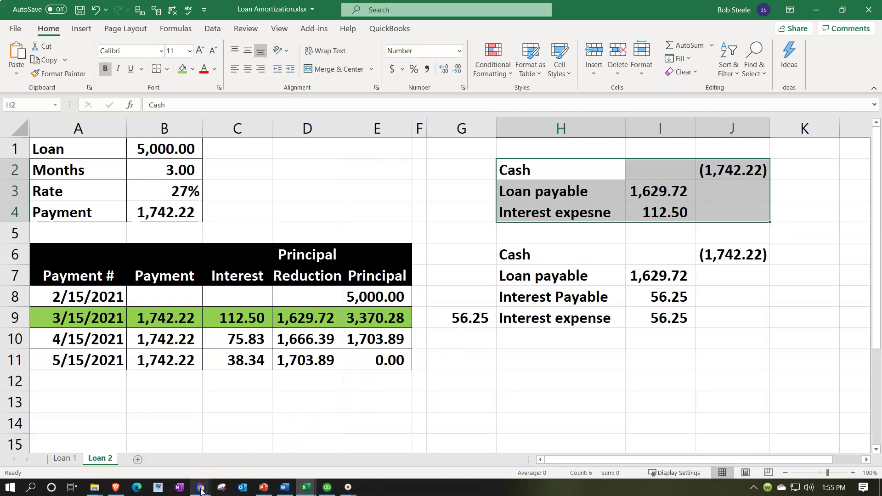
# Switch to Adj Entry Worksheet 02.28.21.xlsx in Excel and examine the ADJ 1 and RE 2 entries and the adjusted Interest Payable balance
pyautogui.moveTo(200, 482)
pyautogui.click(207, 436)
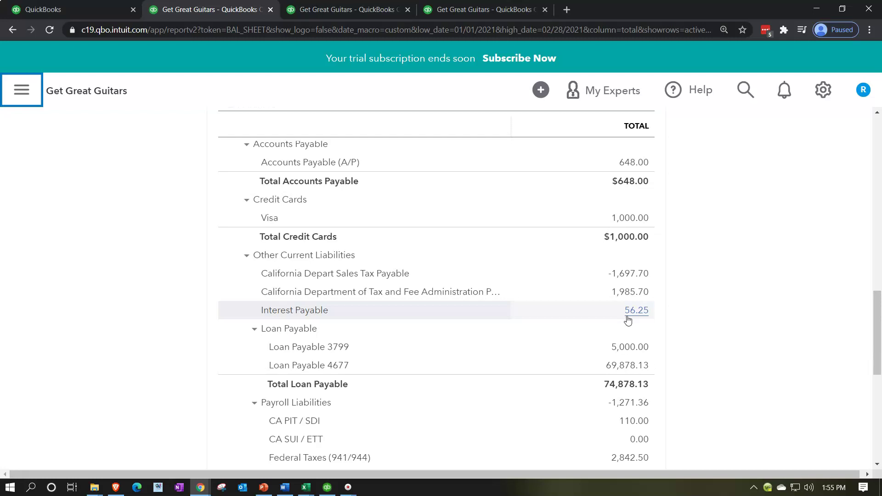
pyautogui.moveTo(308, 485)
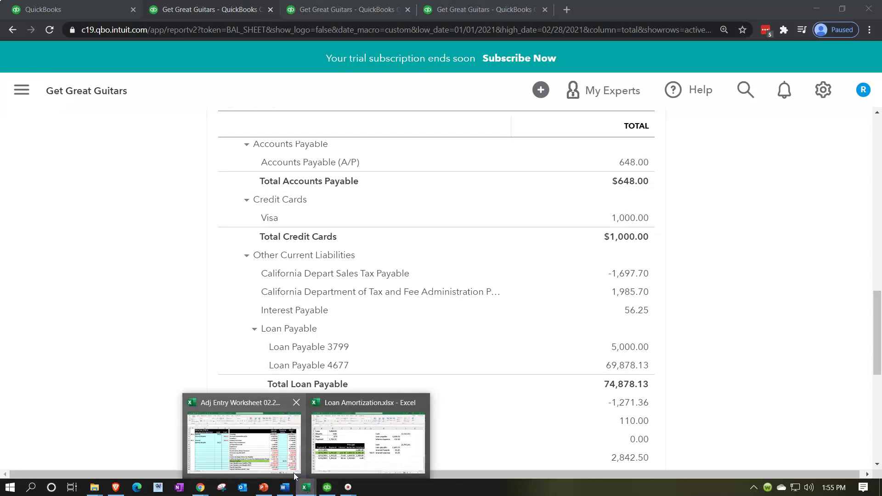
pyautogui.click(271, 455)
pyautogui.click(189, 312)
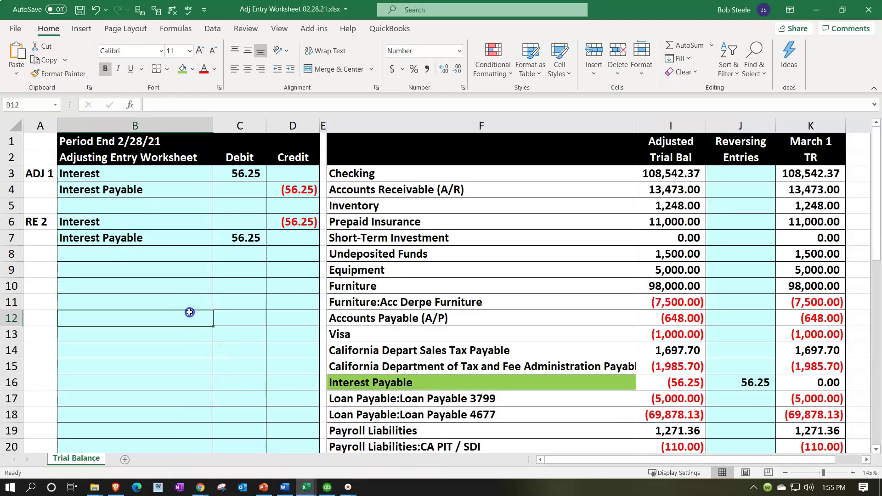
pyautogui.moveTo(111, 173); pyautogui.dragTo(276, 199)
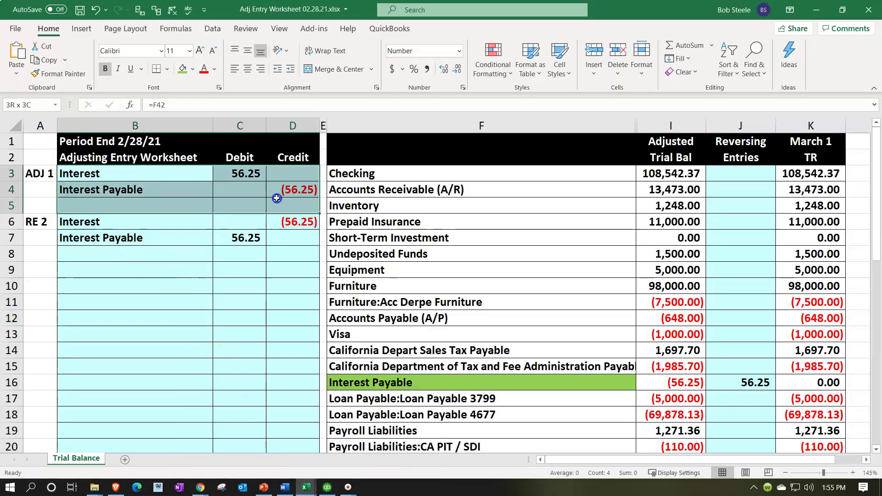
pyautogui.click(675, 388)
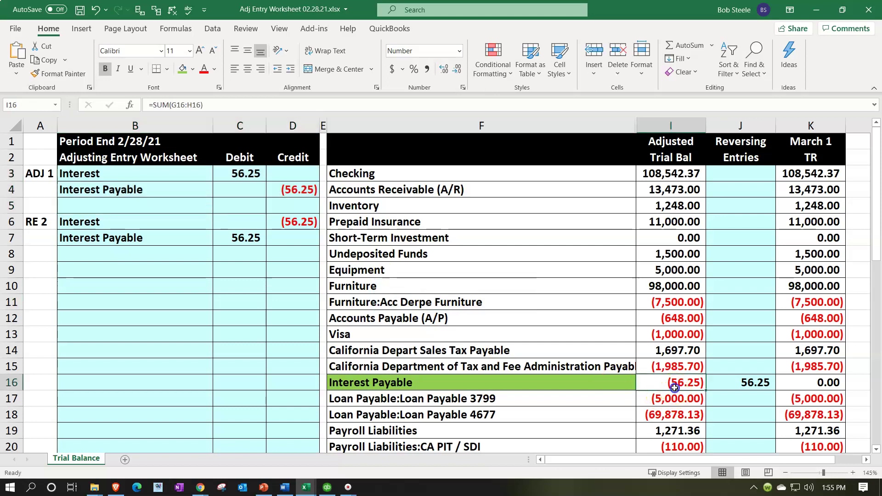
pyautogui.moveTo(174, 223); pyautogui.dragTo(279, 239)
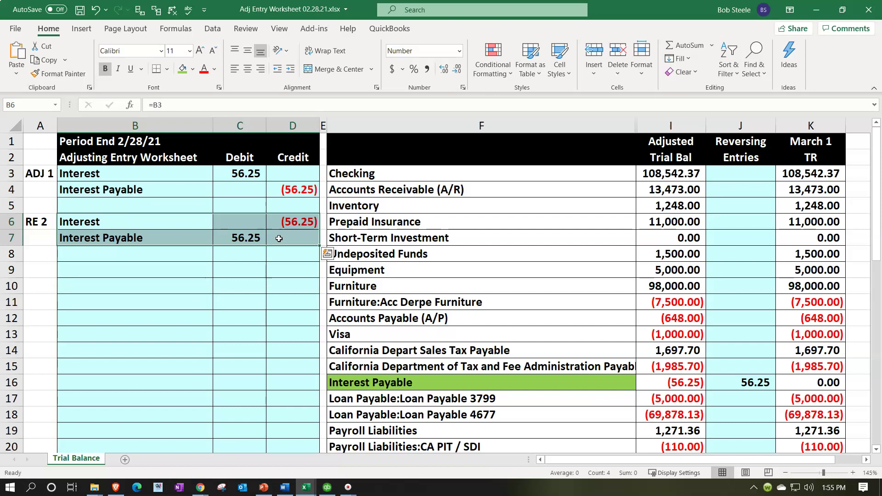
# Return to QuickBooks in Chrome, open the Chart of Accounts in the first browser tab and collapse its navigation menu
pyautogui.click(200, 488)
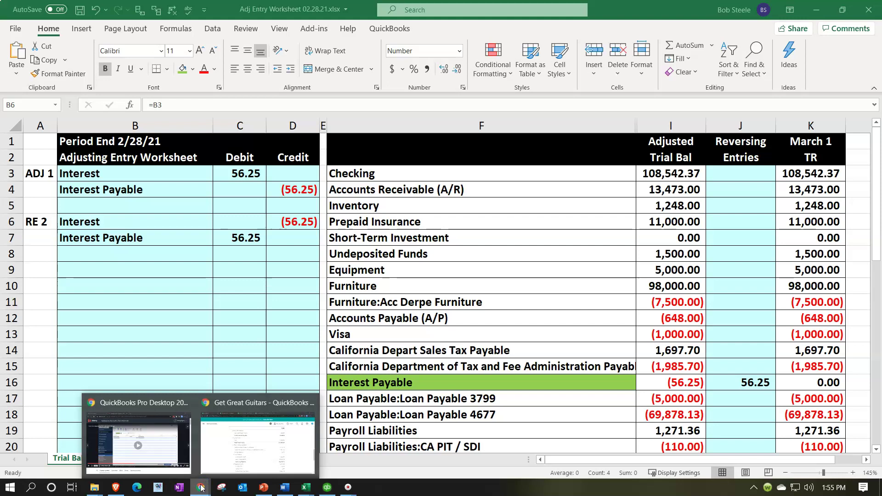
pyautogui.click(260, 448)
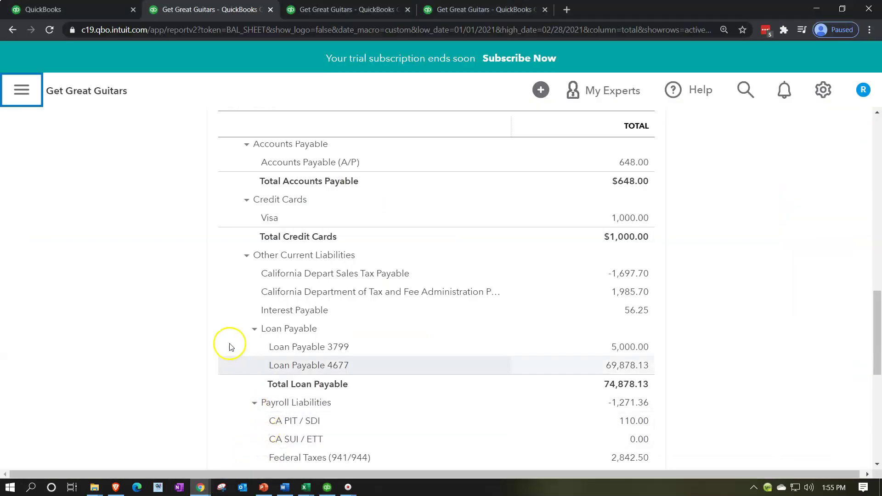
pyautogui.click(77, 11)
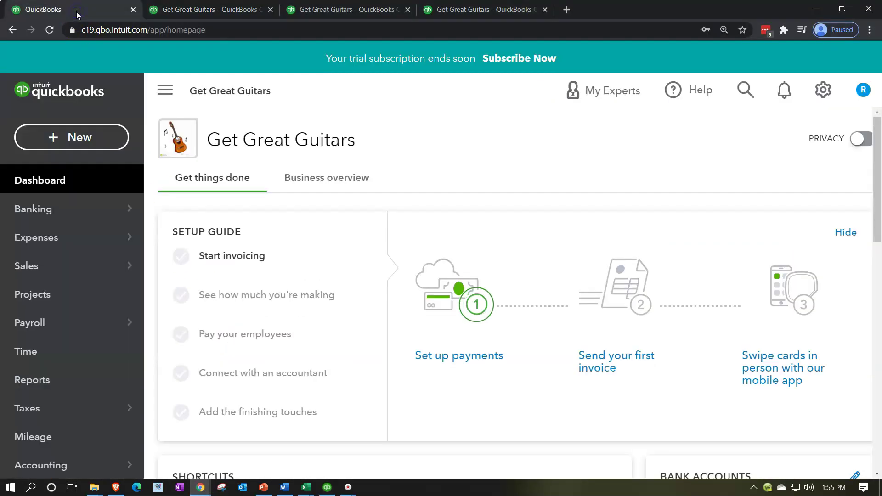
pyautogui.moveTo(94, 327)
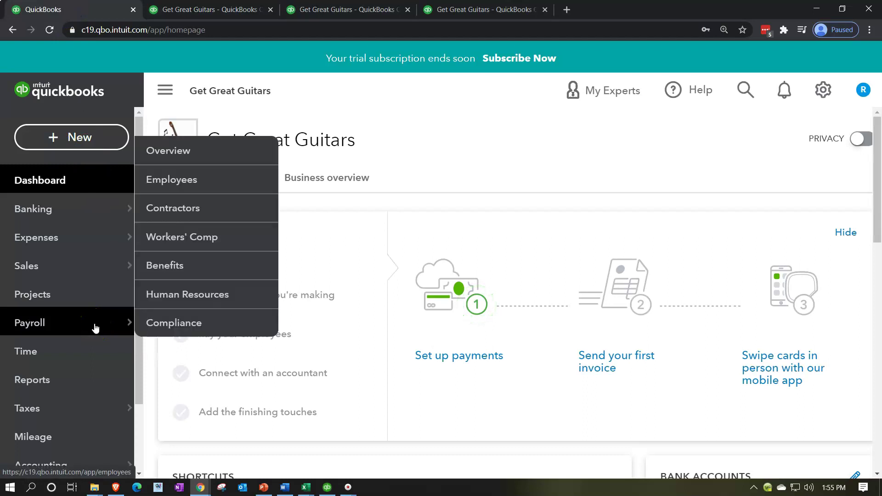
pyautogui.scroll(-2, 96, 327)
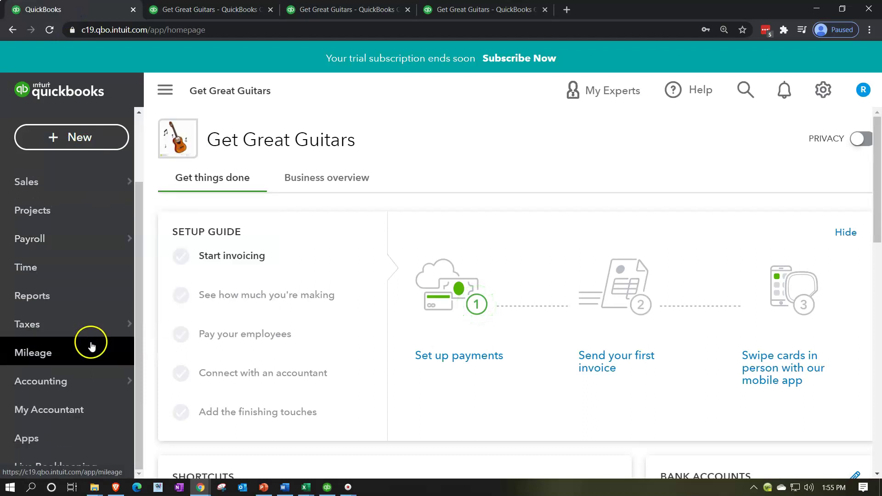
pyautogui.click(77, 378)
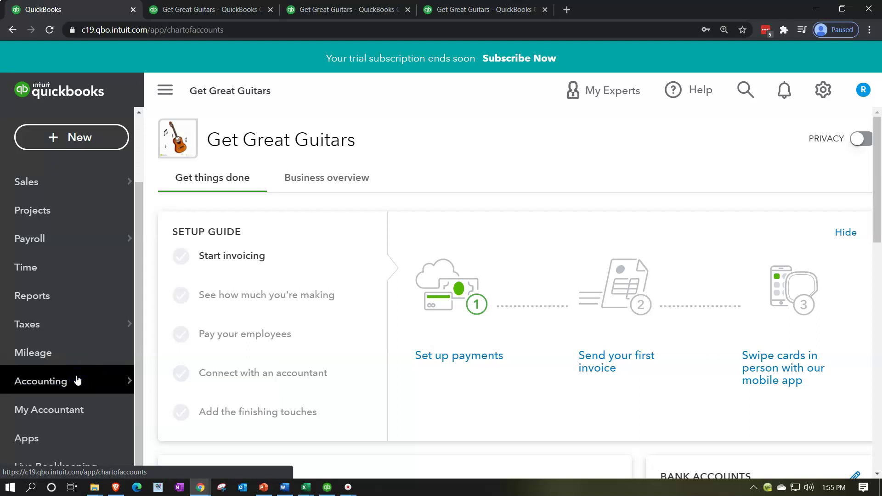
pyautogui.click(158, 90)
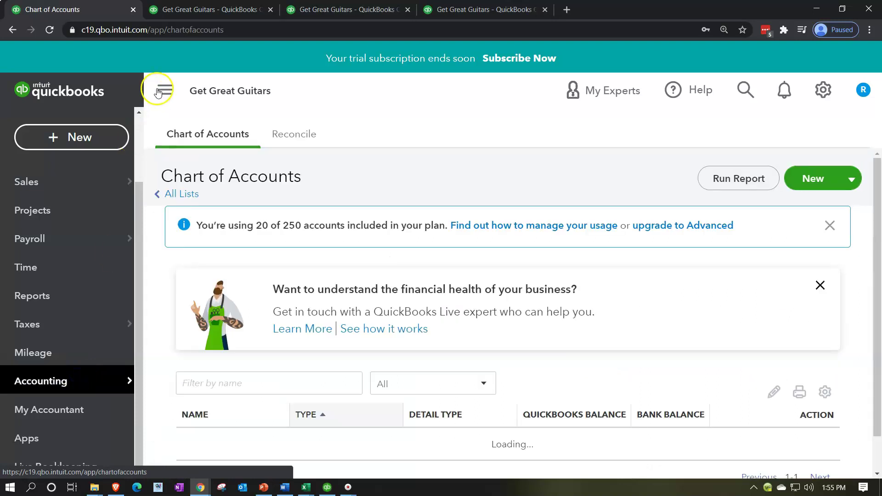
pyautogui.click(157, 90)
# Open the register of the Interest Payable account from the Chart of Accounts
pyautogui.scroll(-10, 232, 138)
pyautogui.hotkey('ctrl', '-')
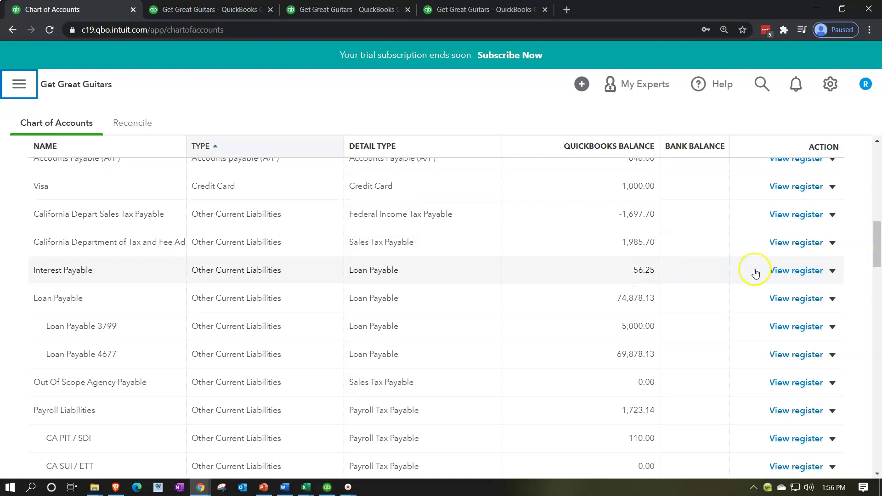
pyautogui.click(783, 274)
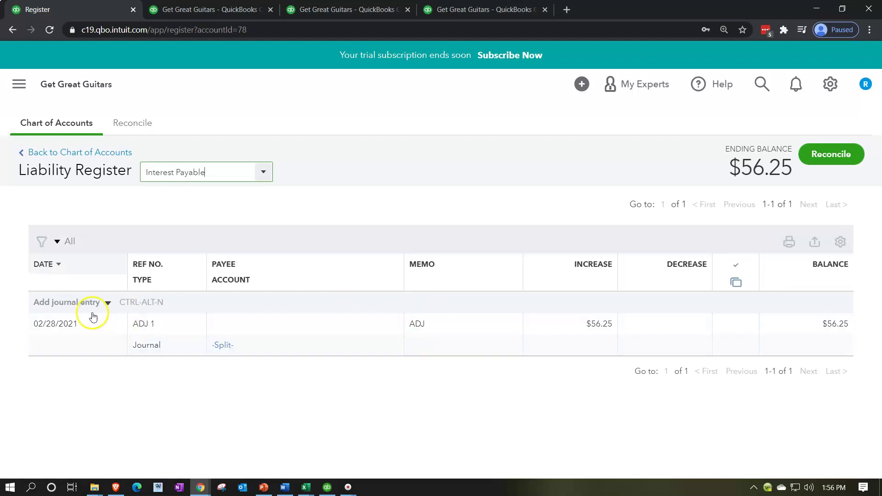
# Add a new journal entry to the Interest Payable register and date it 03/01/2021
pyautogui.click(107, 303)
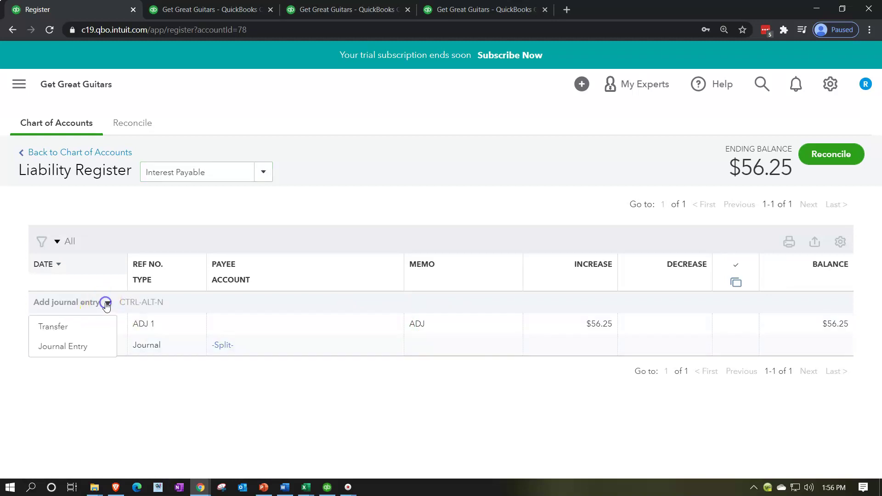
pyautogui.click(83, 347)
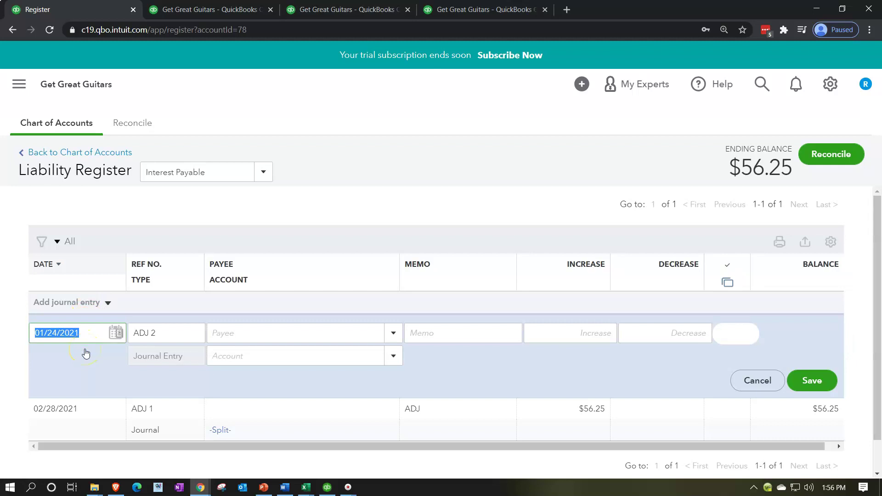
pyautogui.write('03528')
pyautogui.press('BackSpace')
pyautogui.press('BackSpace')
pyautogui.press('BackSpace')
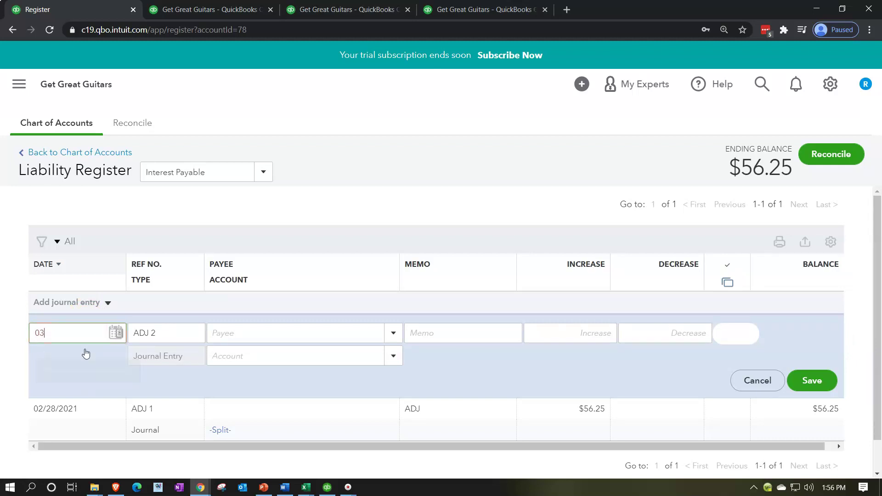
pyautogui.write('/01/2021')
pyautogui.press('Tab')
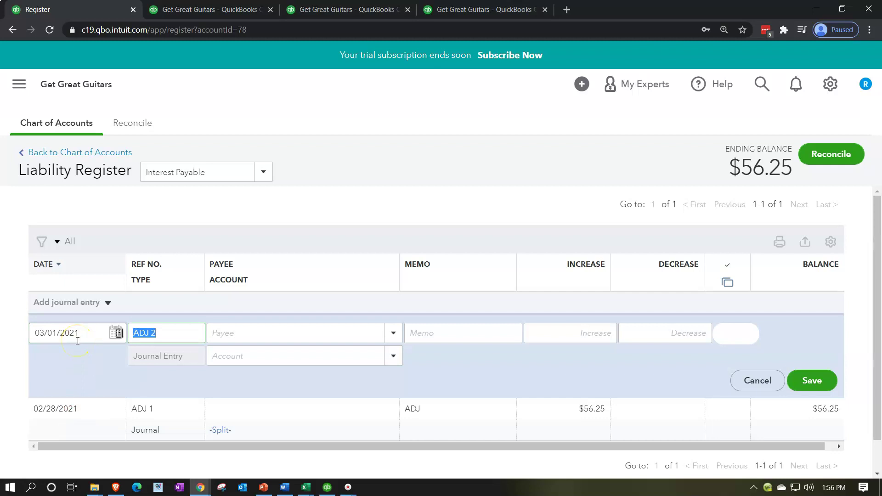
# Enter RE 2 as both the reference number and the memo of the new journal entry
pyautogui.write('RE 2')
pyautogui.press('Tab')
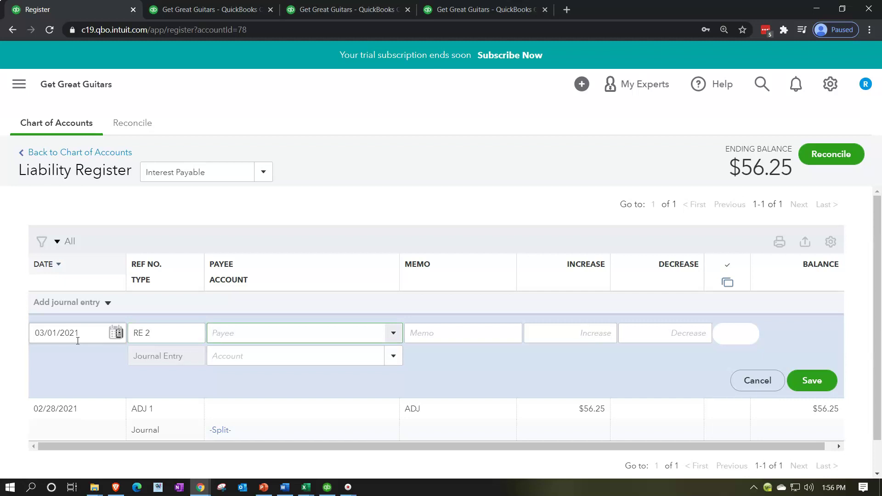
pyautogui.press('Tab')
pyautogui.write('RE 2')
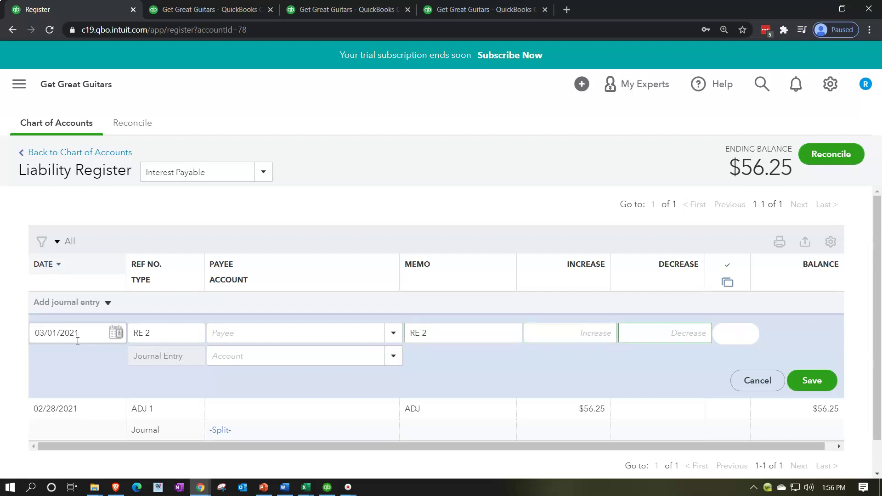
# Enter a 56.25 decrease with Interest as the offsetting account and save the reversing journal entry
pyautogui.write('56.25')
pyautogui.press('Tab')
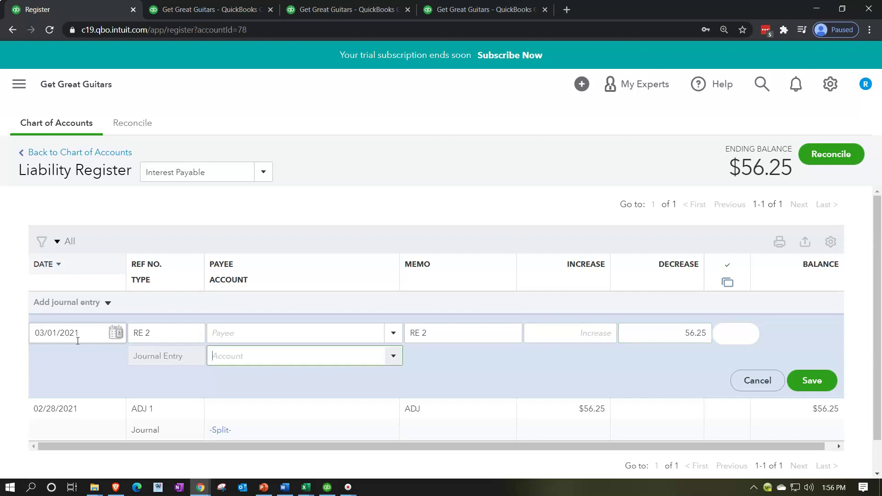
pyautogui.write('inter')
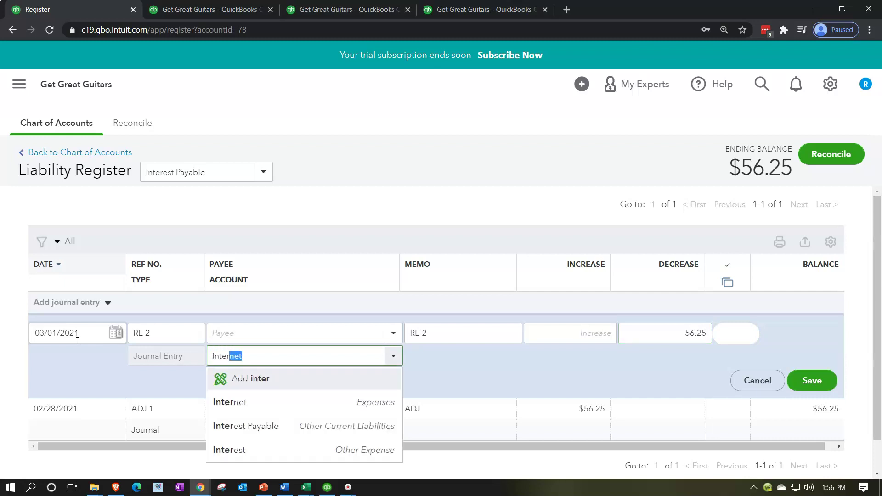
pyautogui.press('Down')
pyautogui.press('Down')
pyautogui.press('Down')
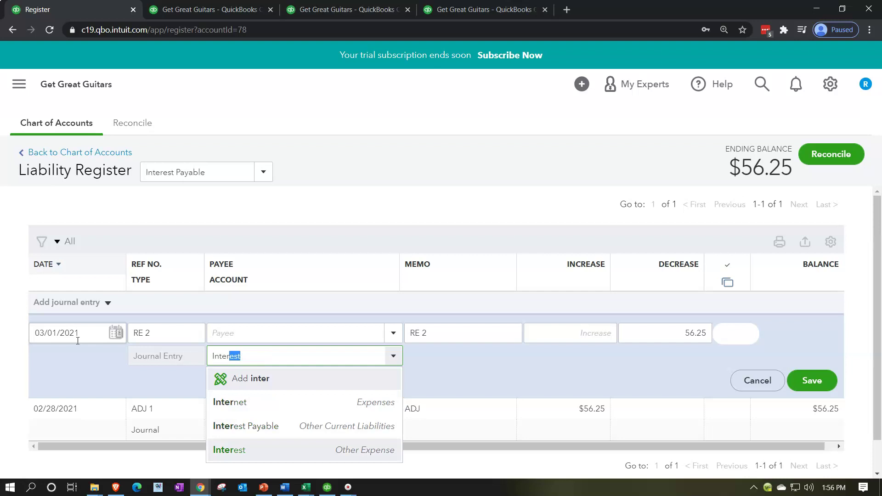
pyautogui.press('Return')
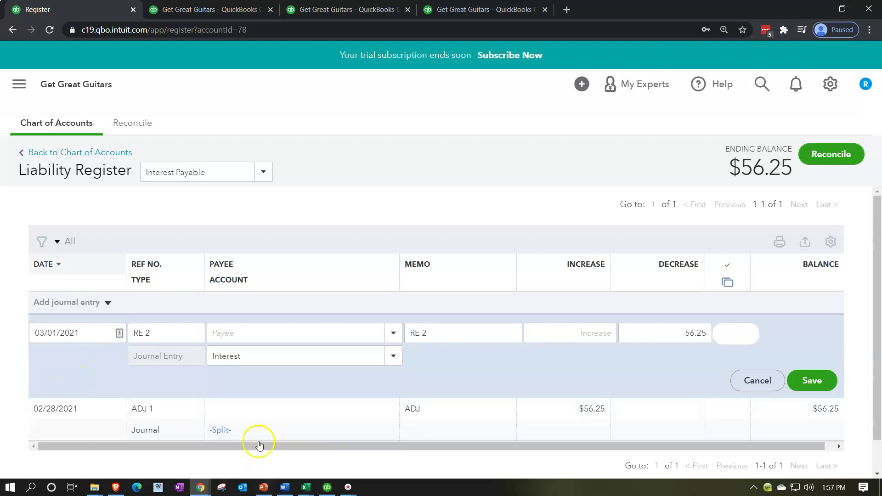
pyautogui.moveTo(246, 439)
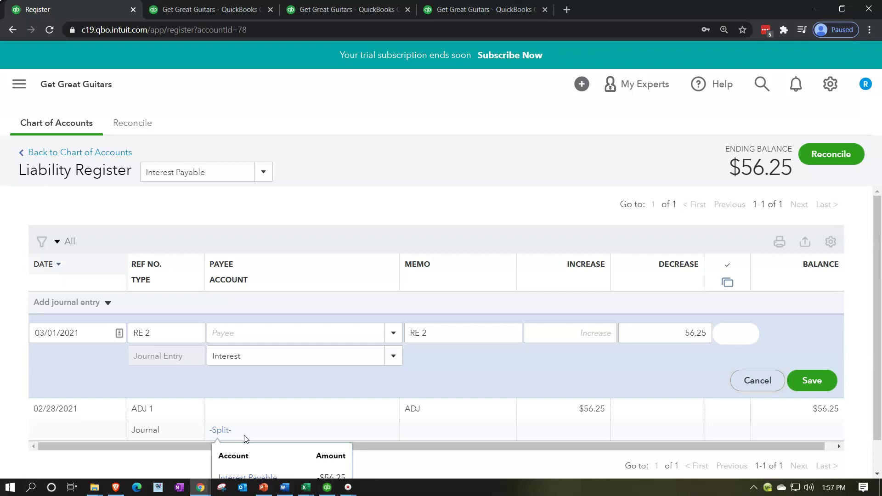
pyautogui.click(812, 391)
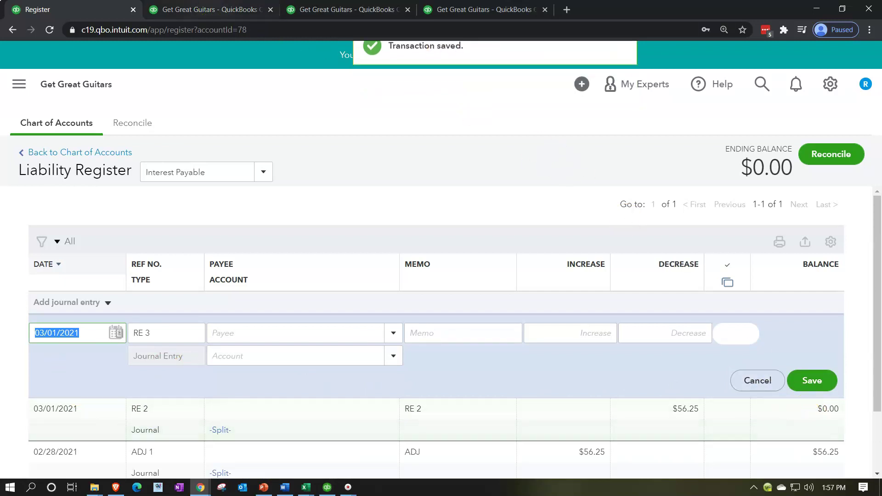
# Go back to the Balance Sheet in the second browser tab and rerun the report for 01/01/2021 to 02/28/2021
pyautogui.click(216, 9)
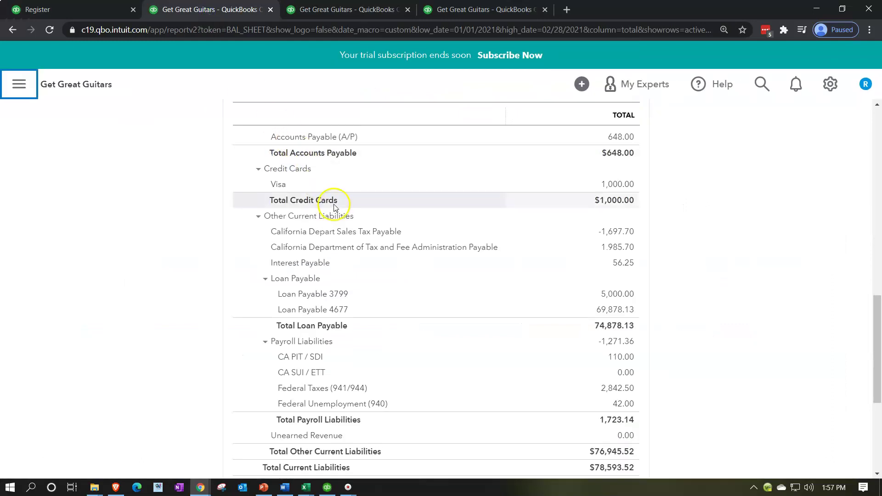
pyautogui.scroll(15, 335, 204)
pyautogui.click(593, 186)
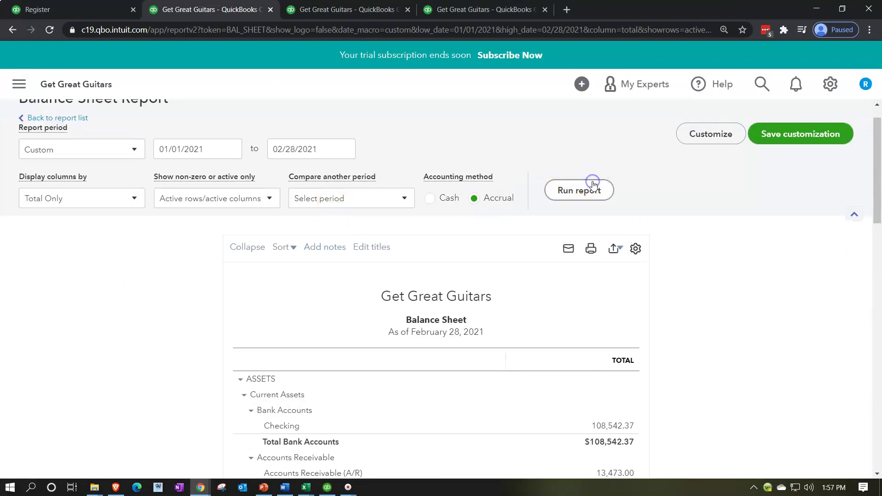
# Check the Interest Payable balance under Other Current Liabilities on the refreshed Balance Sheet and return to the report's date settings
pyautogui.scroll(-3, 311, 270)
pyautogui.hotkey('ctrl', '+')
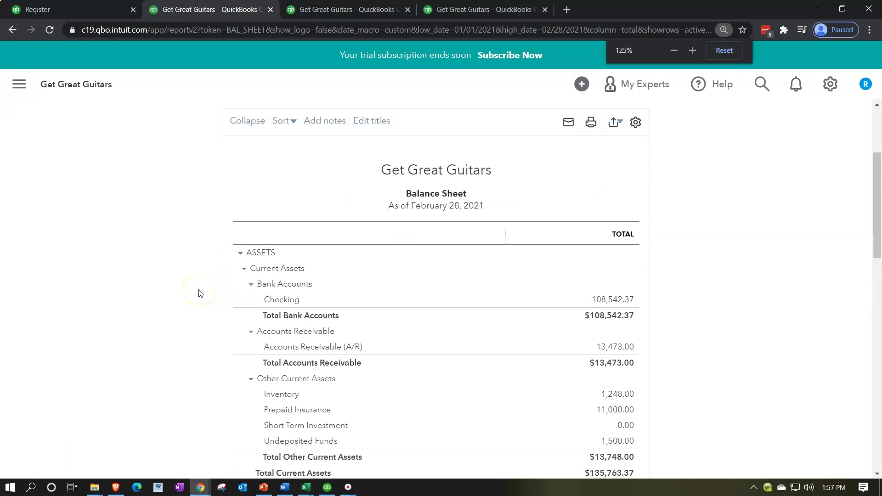
pyautogui.scroll(-5, 199, 293)
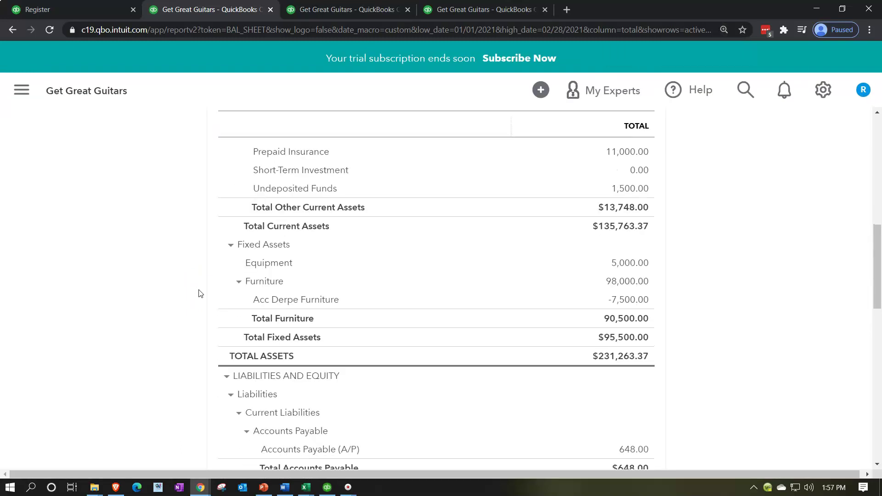
pyautogui.scroll(-3, 200, 293)
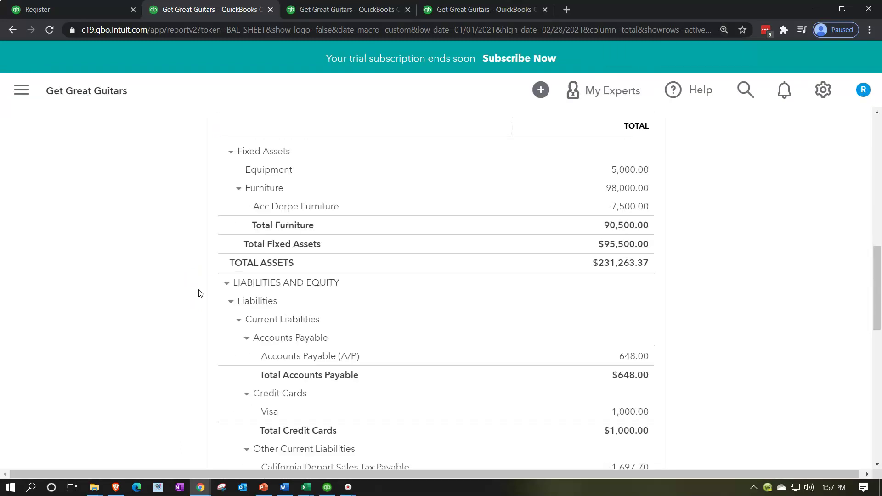
pyautogui.scroll(-1, 199, 293)
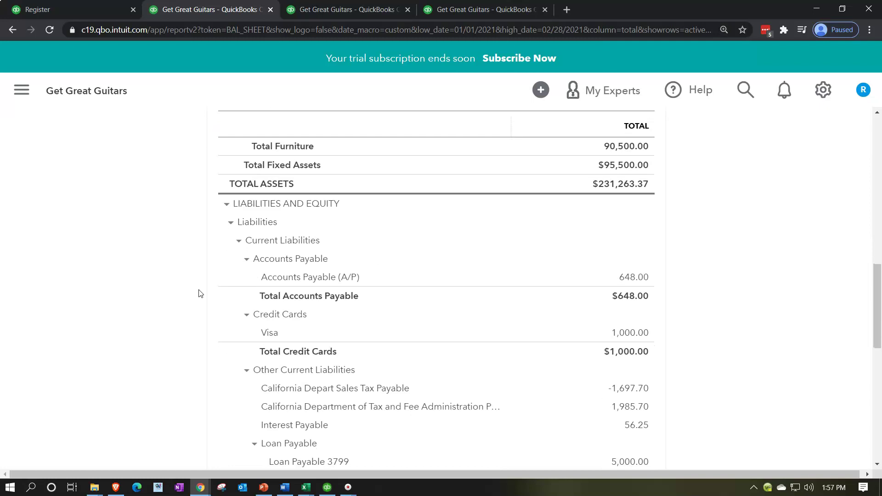
pyautogui.scroll(-1, 199, 293)
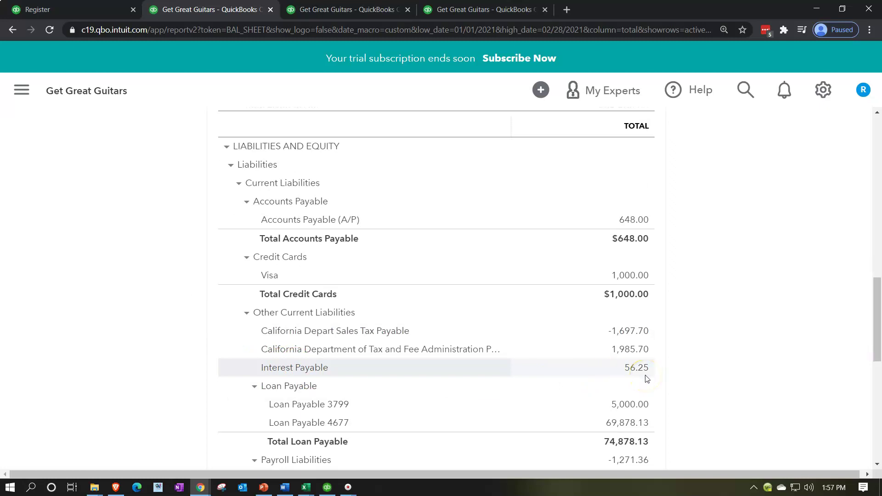
pyautogui.scroll(10, 647, 378)
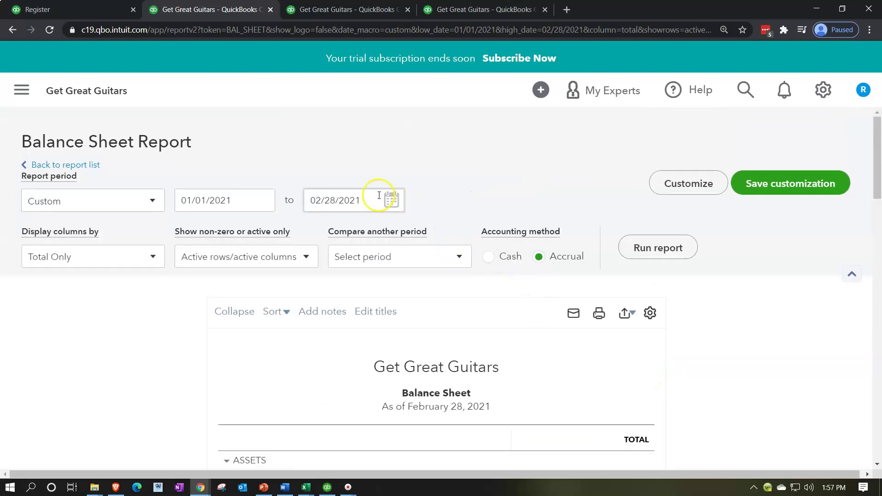
# Set the Balance Sheet's end date to 03/01/2021 and rerun the report
pyautogui.click(379, 195)
pyautogui.press('+')
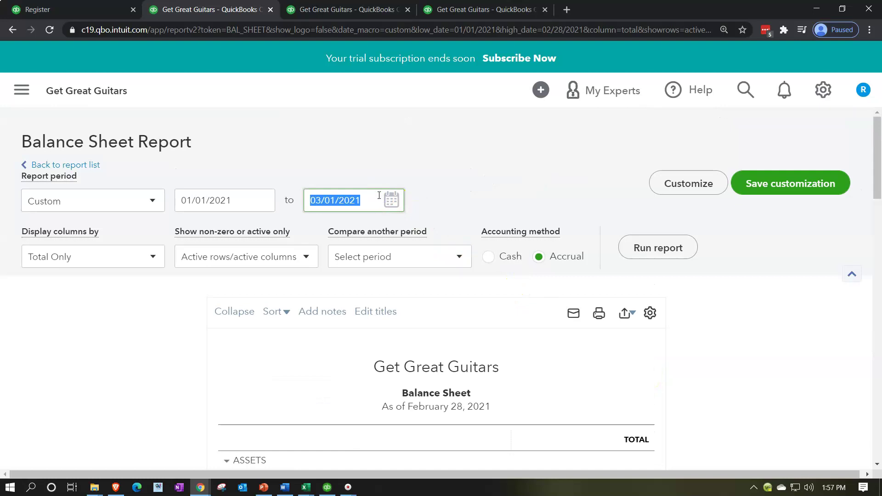
pyautogui.click(630, 248)
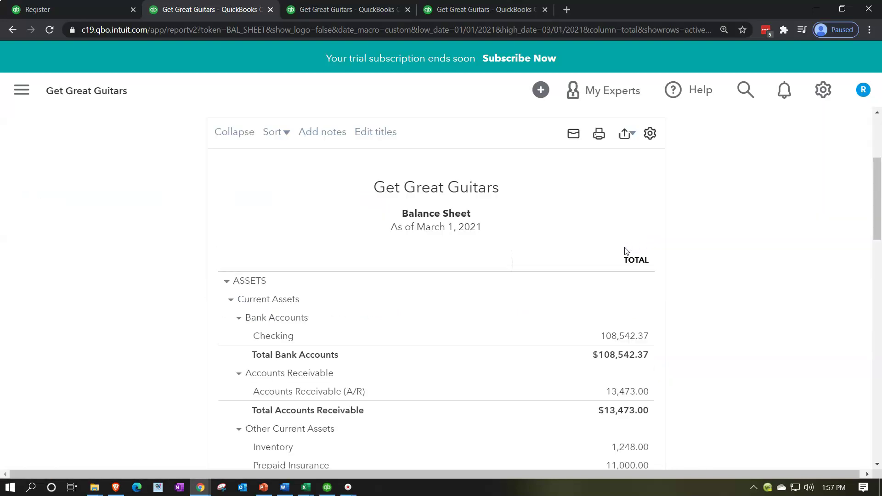
pyautogui.scroll(3, 405, 297)
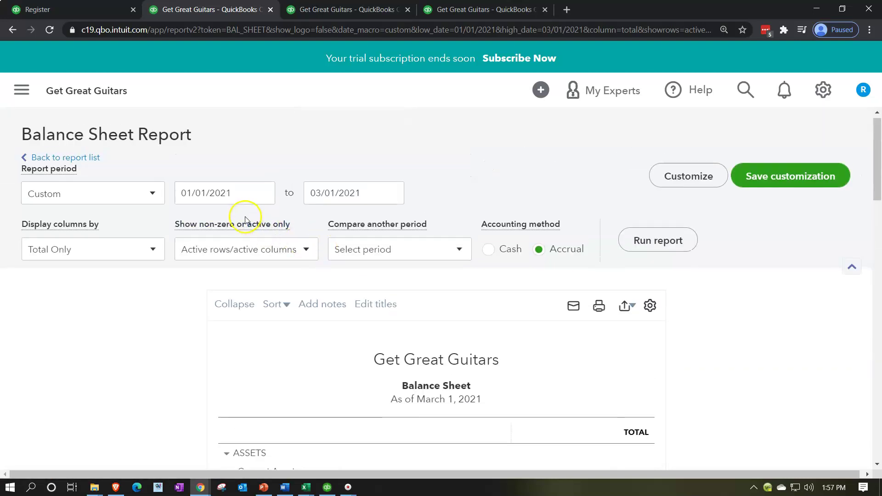
# Check the Interest Payable balance under Other Current Liabilities, open its transaction detail and review the entries and report dates
pyautogui.scroll(-4, 227, 348)
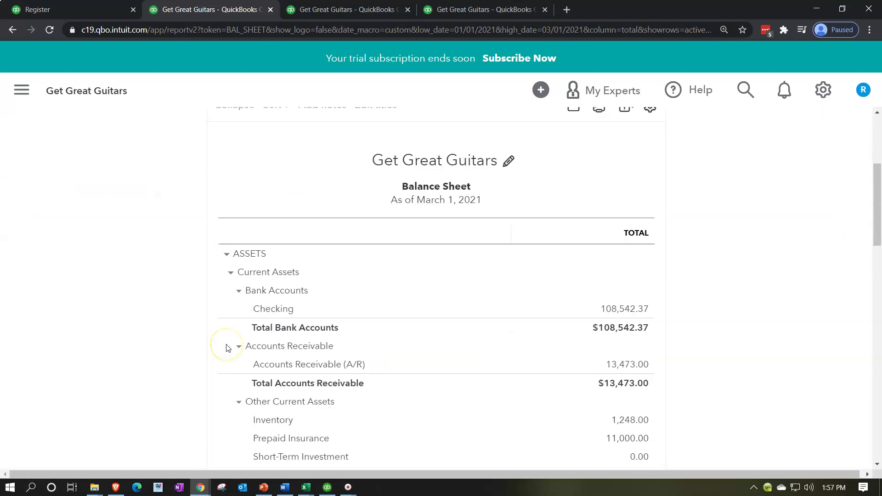
pyautogui.scroll(-4, 227, 348)
pyautogui.scroll(-3, 189, 348)
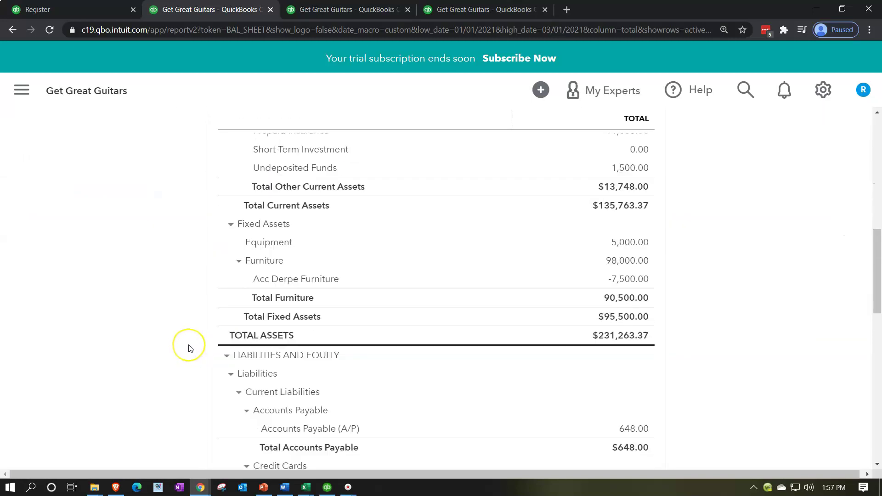
pyautogui.scroll(-2, 190, 348)
pyautogui.scroll(-1, 190, 349)
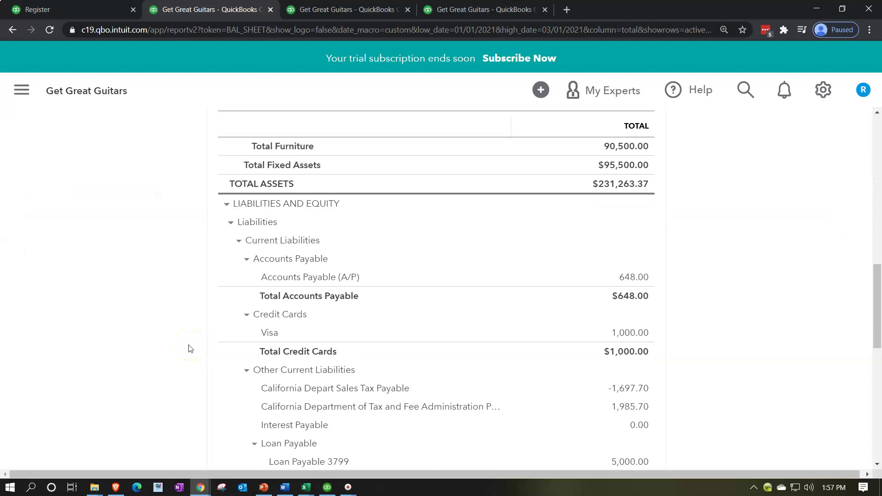
pyautogui.scroll(-2, 190, 348)
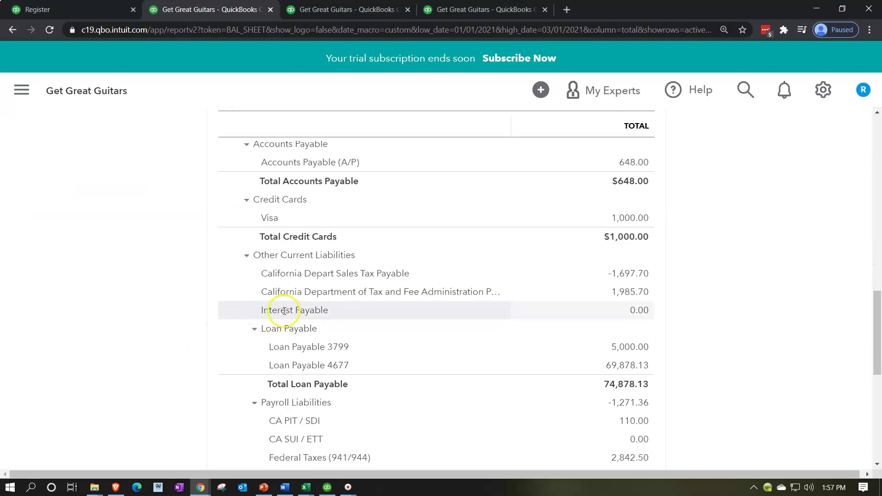
pyautogui.click(638, 311)
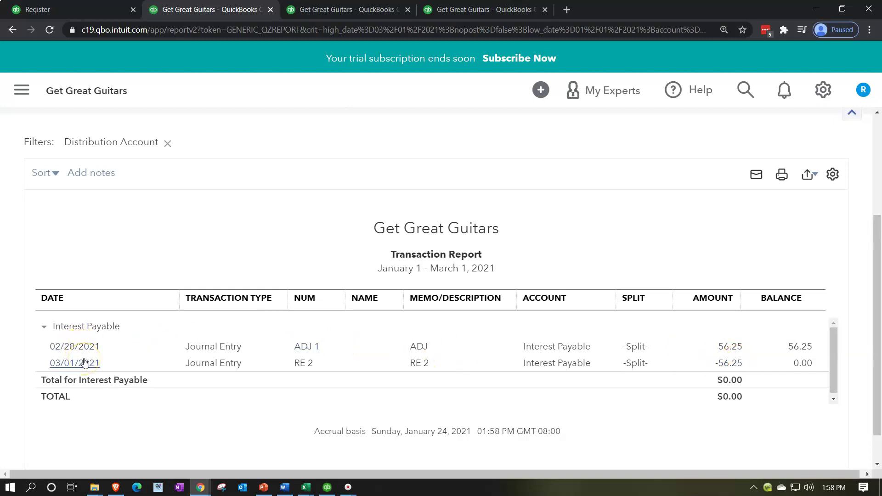
pyautogui.scroll(4, 84, 362)
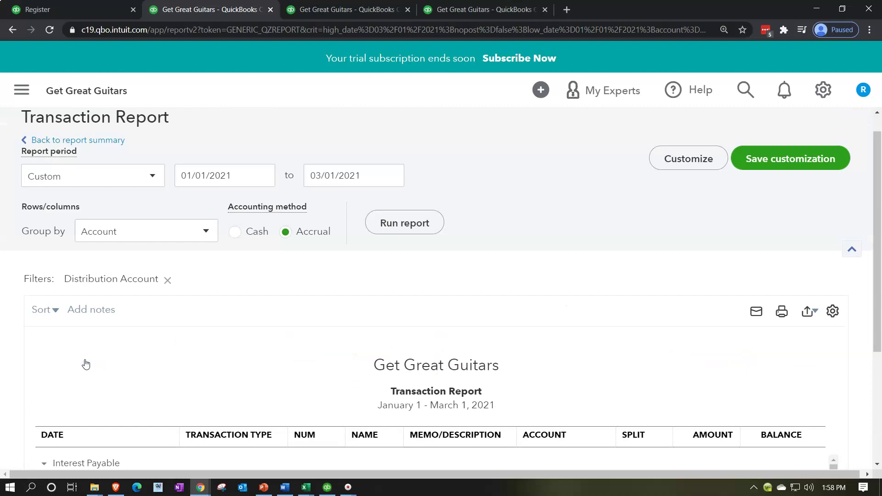
pyautogui.scroll(-4, 87, 351)
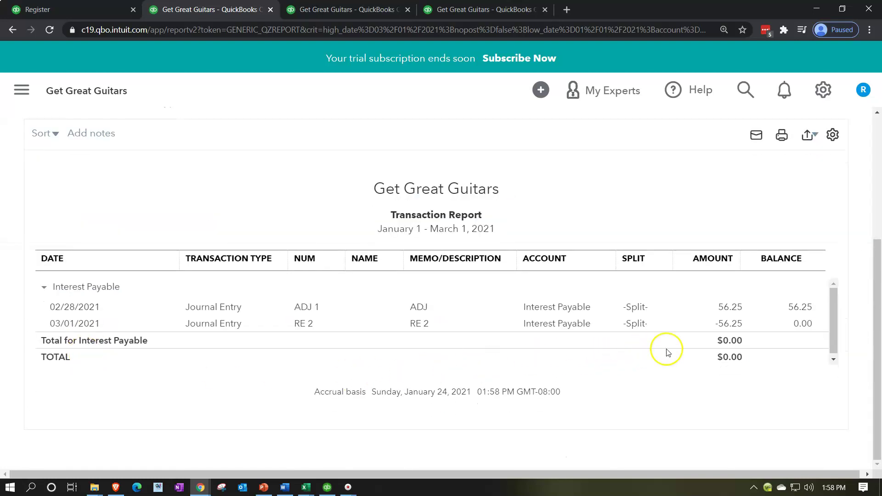
# Open the 03/01/2021 journal entry, add RE 2 as the Interest line's description, save it and return to the Balance Sheet
pyautogui.click(724, 327)
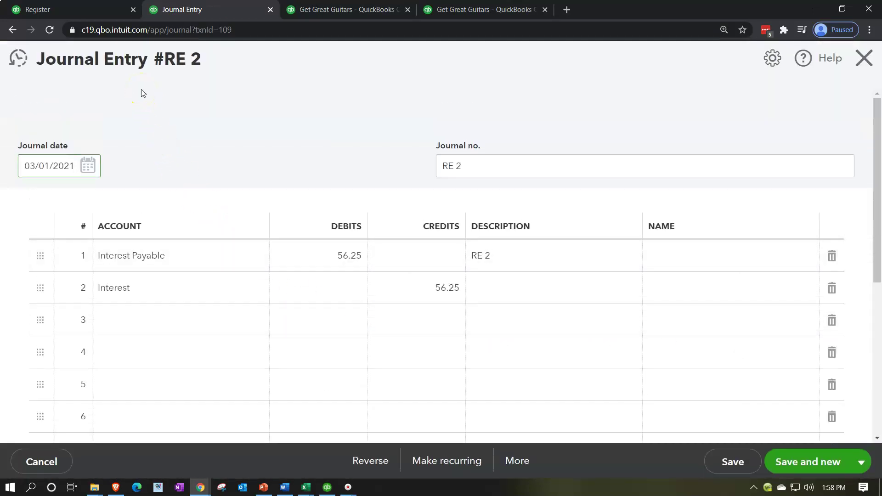
pyautogui.click(516, 288)
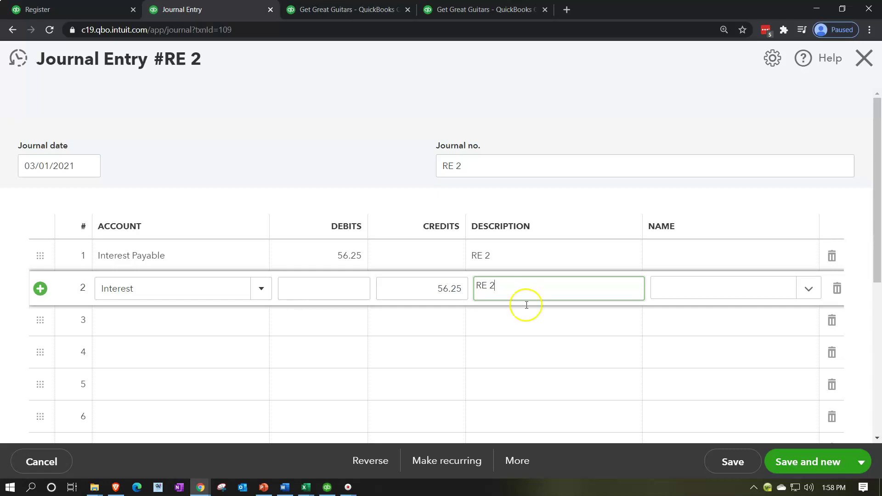
pyautogui.click(737, 463)
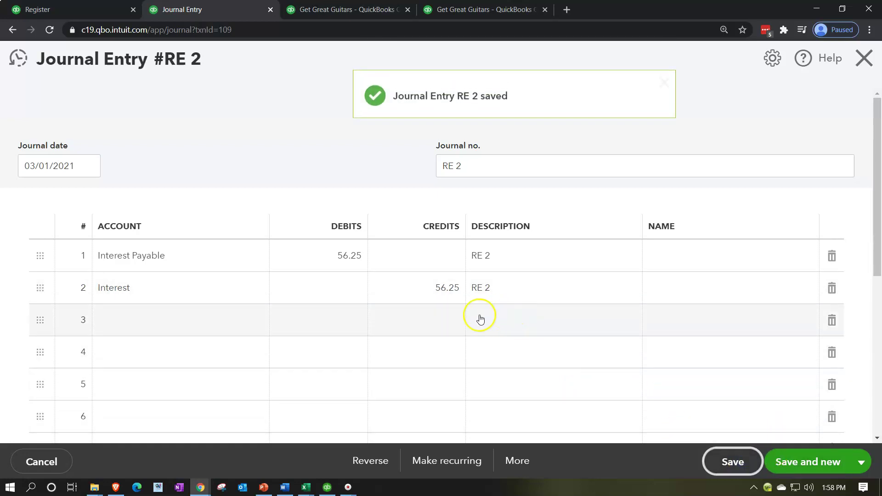
pyautogui.click(864, 59)
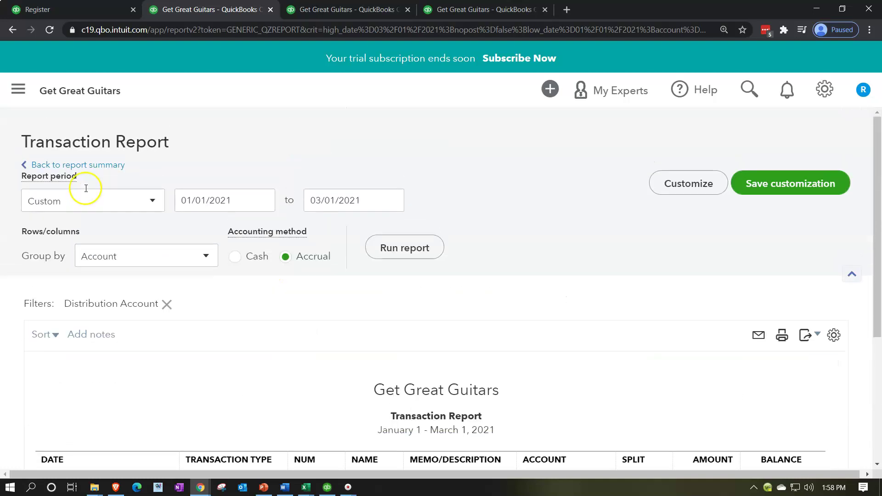
pyautogui.click(90, 165)
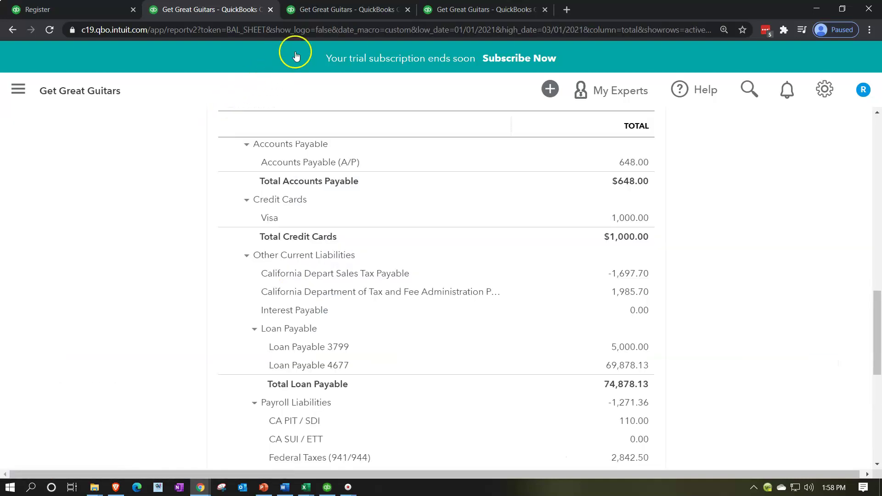
# Switch to the Profit and Loss report in the third browser tab and rerun it for 01/01/2021 to 02/28/2021
pyautogui.click(326, 10)
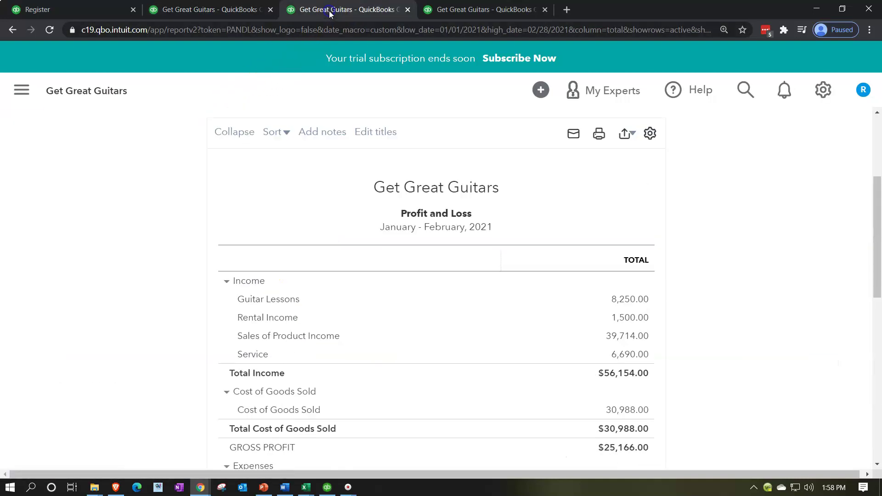
pyautogui.scroll(5, 406, 317)
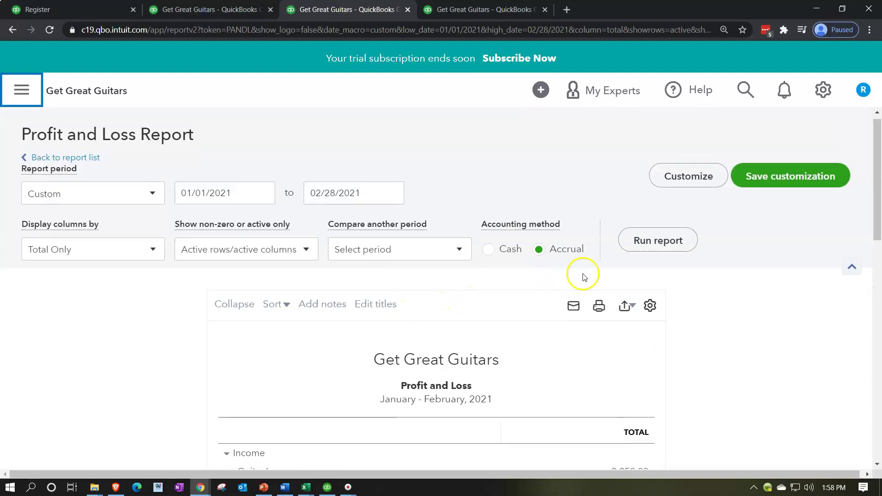
pyautogui.click(688, 238)
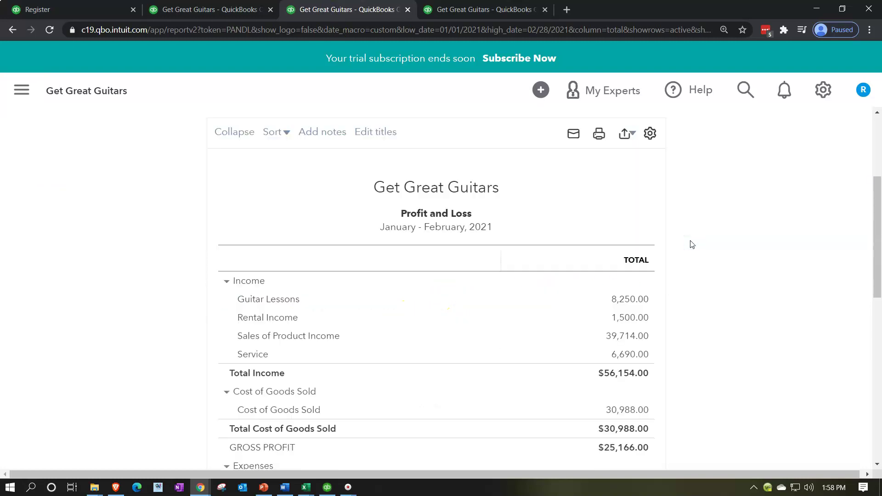
pyautogui.scroll(4, 644, 244)
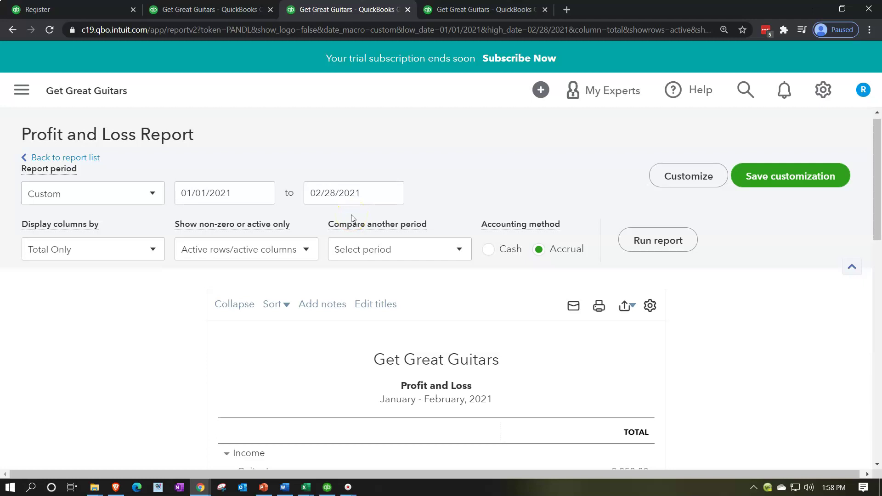
# Open the transaction detail of Interest under Other Expenses, review its entries and return to the Profit and Loss report
pyautogui.scroll(-15, 351, 218)
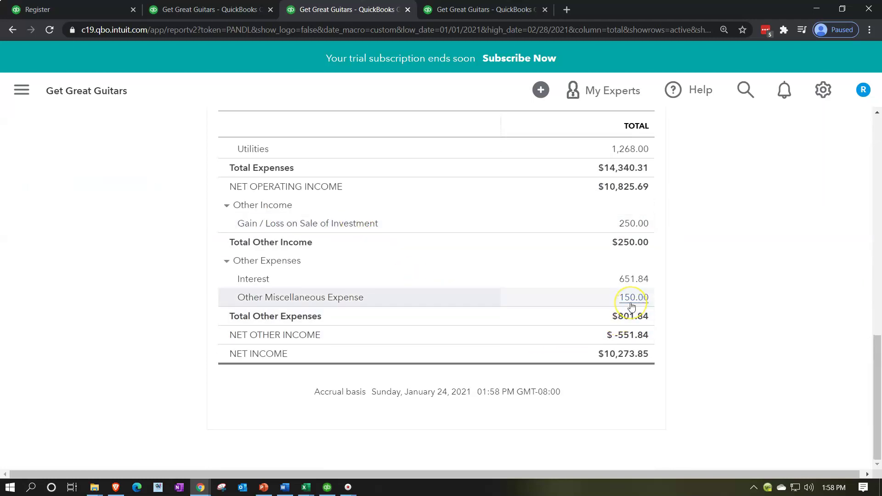
pyautogui.click(632, 279)
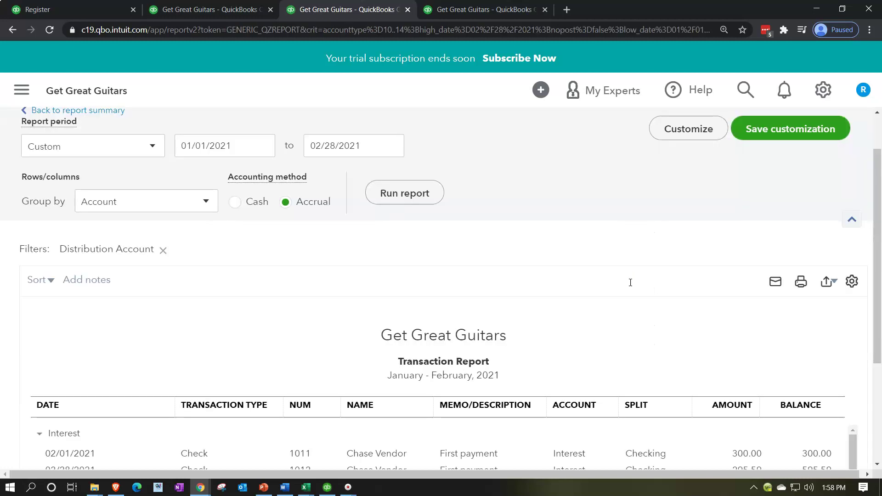
pyautogui.scroll(-2, 652, 310)
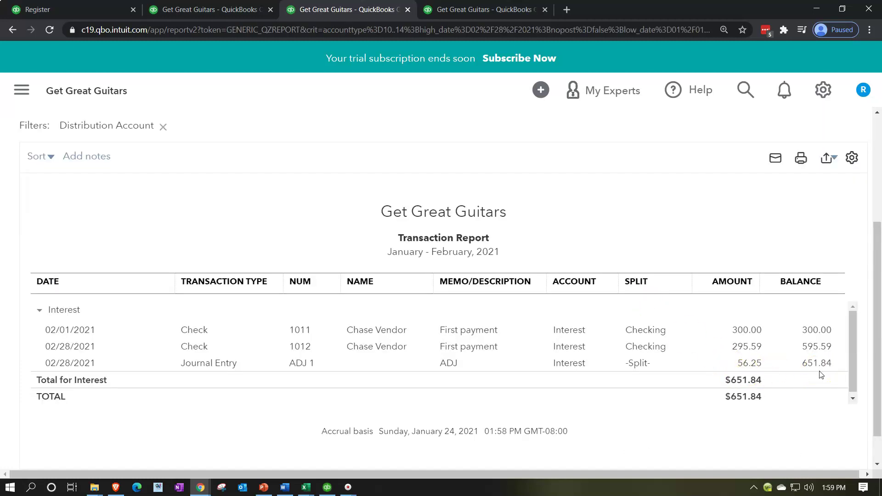
pyautogui.scroll(4, 152, 343)
pyautogui.click(87, 166)
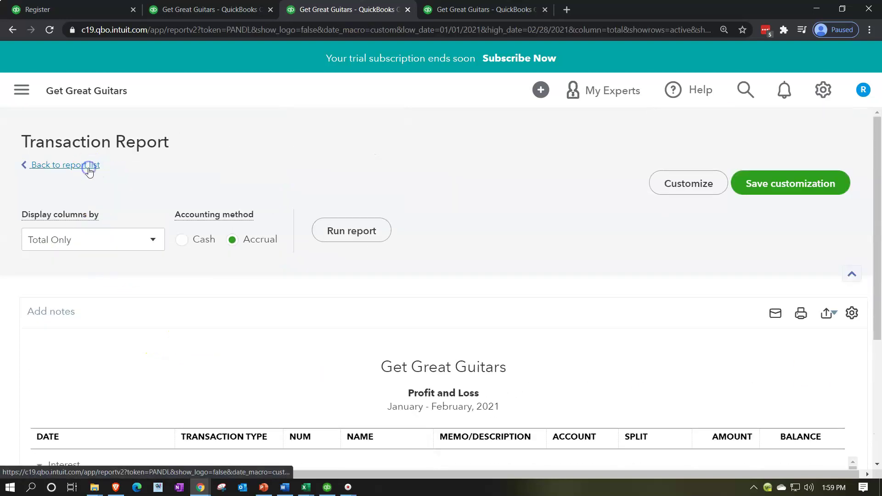
# Set the Profit and Loss period to 03/01/2021 through 03/01/2021, rerun the report and examine the Interest line
pyautogui.scroll(10, 205, 317)
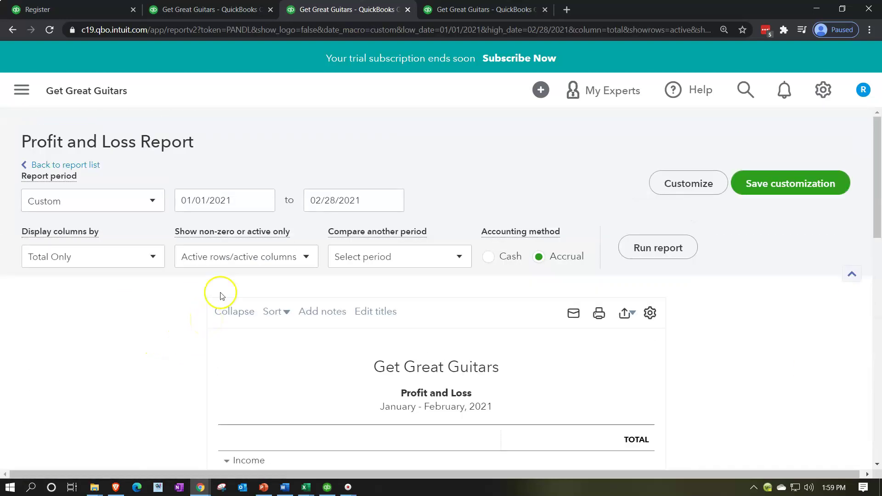
pyautogui.click(239, 209)
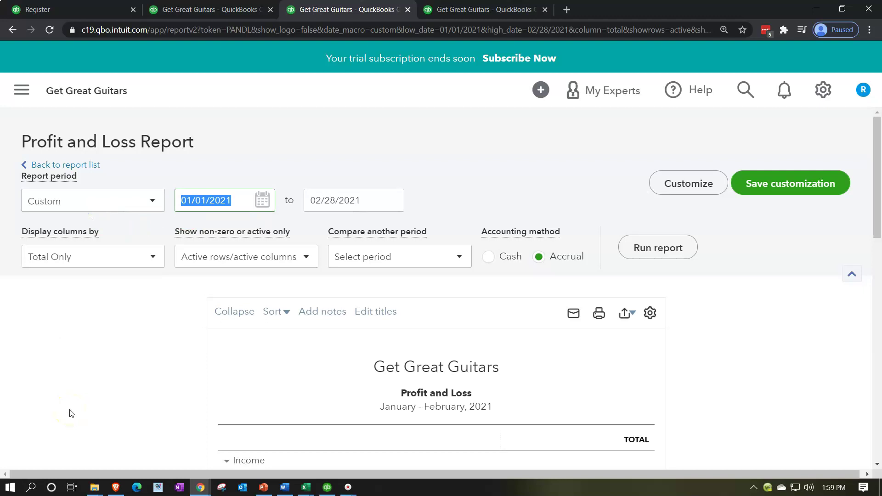
pyautogui.write('030121')
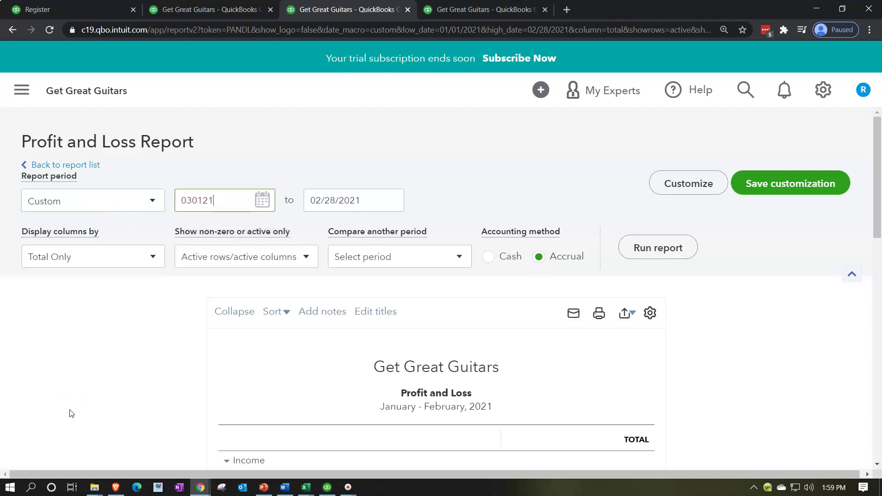
pyautogui.press('Tab')
pyautogui.write('030121')
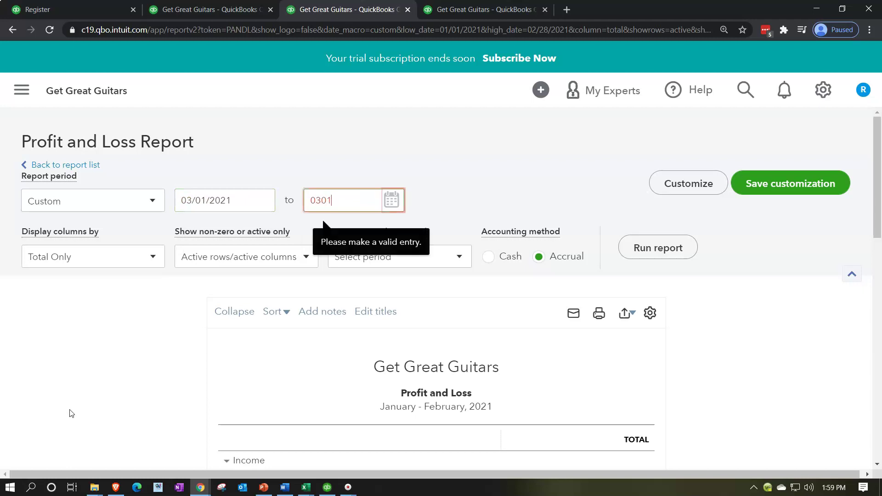
pyautogui.click(632, 245)
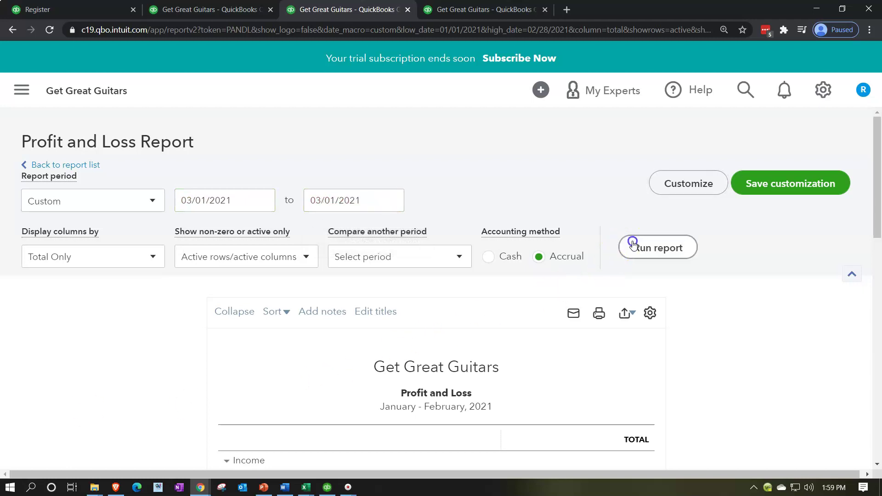
pyautogui.scroll(-3, 643, 275)
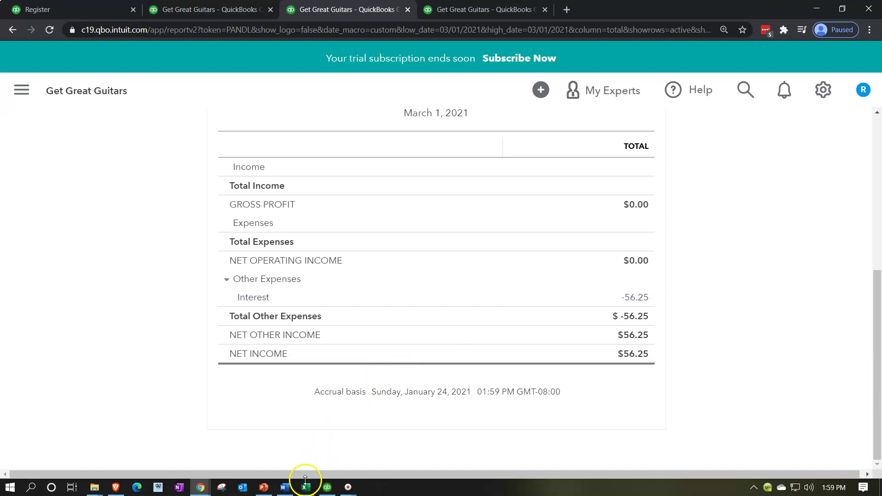
# Switch to the Loan Amortization workbook in Excel, review the first payment entry on the Loan 2 sheet, and return to QuickBooks in the browser
pyautogui.click(362, 448)
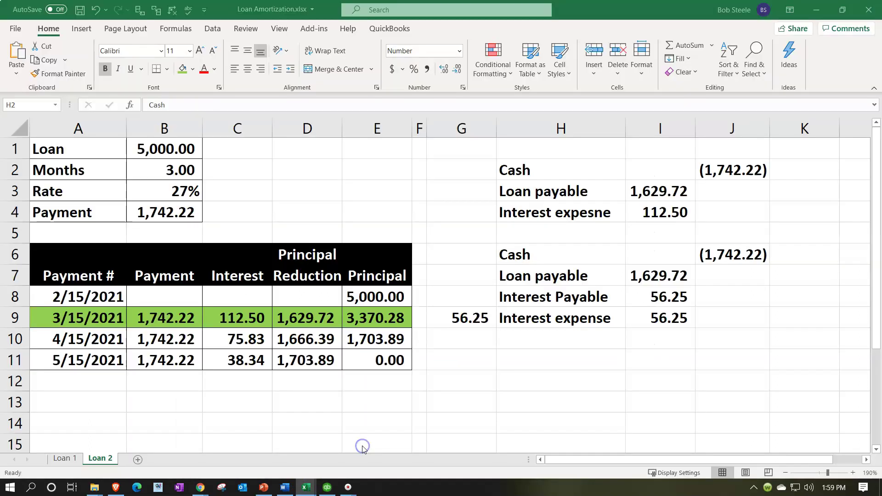
pyautogui.moveTo(597, 171); pyautogui.dragTo(728, 198)
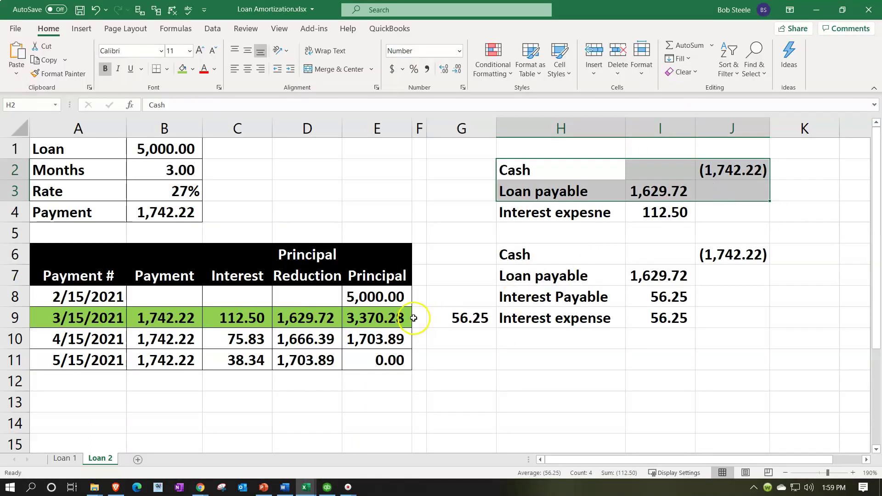
pyautogui.click(645, 212)
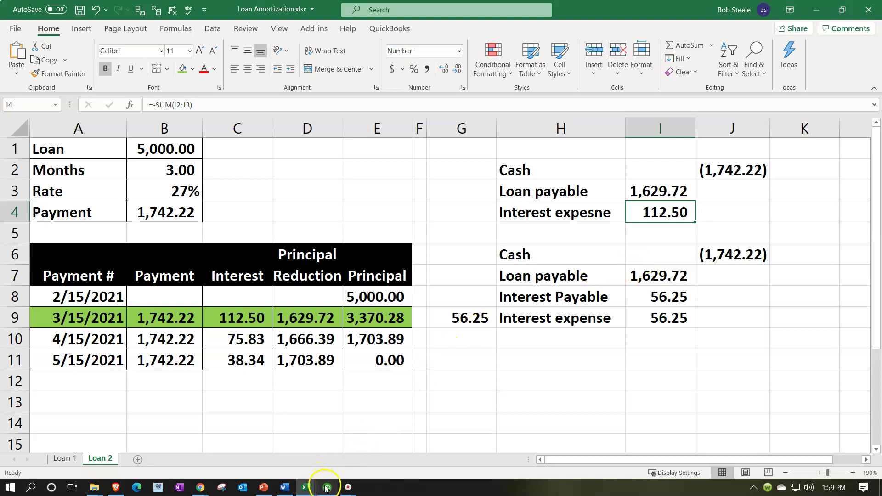
pyautogui.click(200, 487)
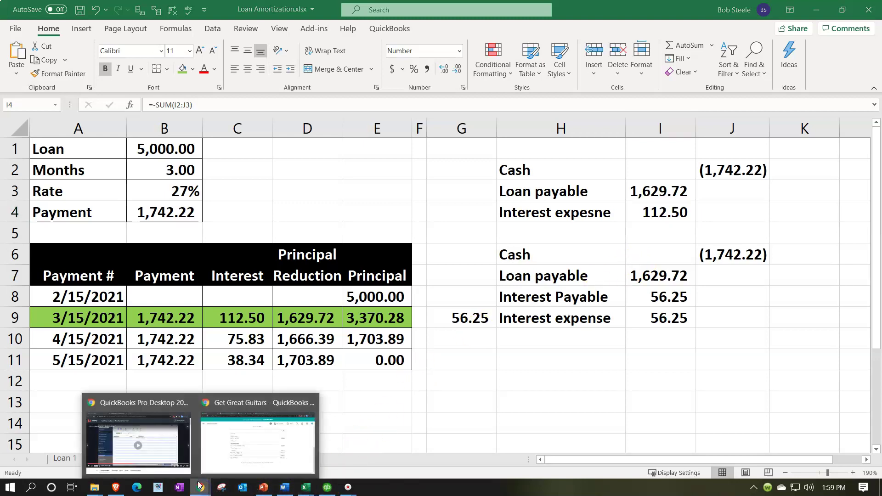
pyautogui.click(230, 449)
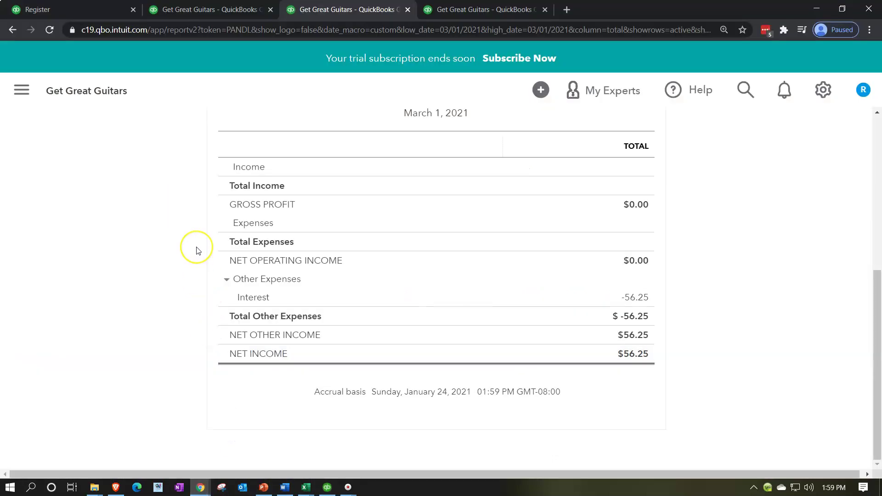
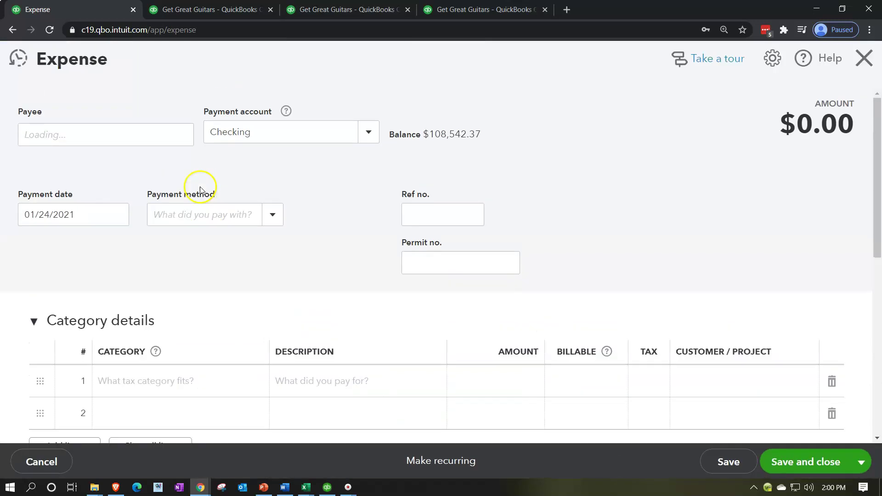
# Check the principal reduction and interest of the 3/15/2021 payment in the Excel Loan Amortization workbook and return to the QuickBooks expense form
pyautogui.click(114, 138)
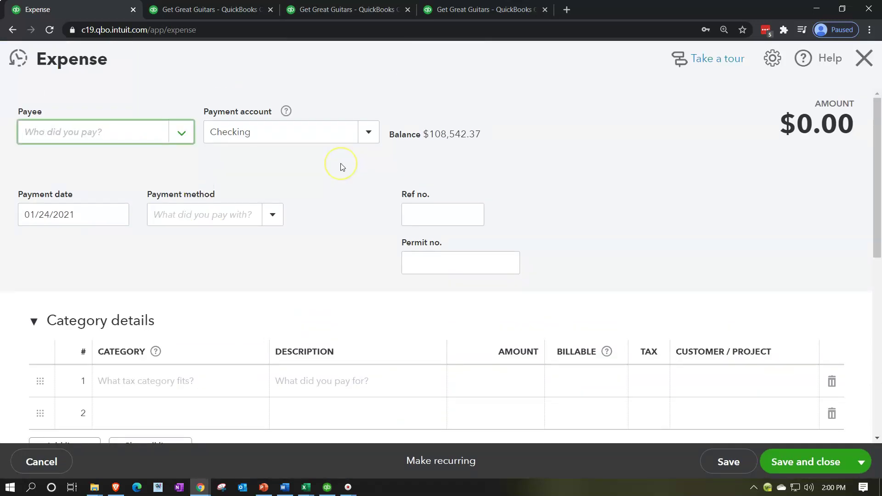
pyautogui.scroll(-3, 339, 170)
pyautogui.scroll(-1, 335, 184)
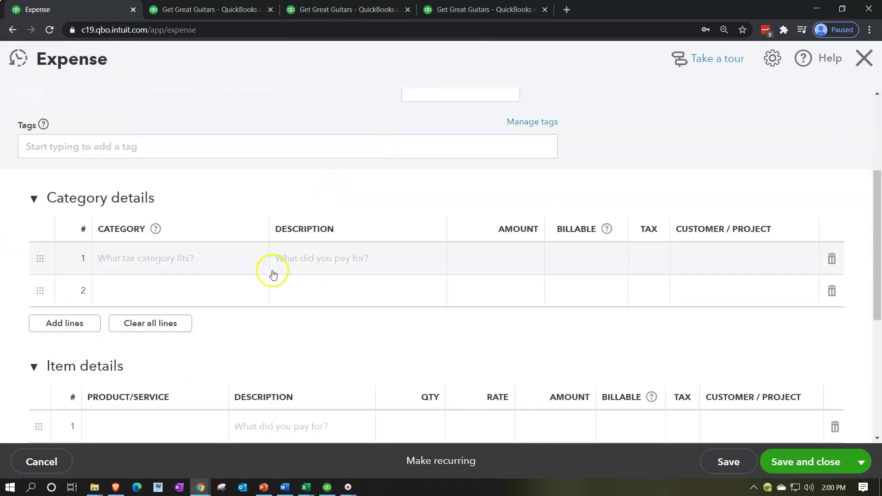
pyautogui.moveTo(306, 491)
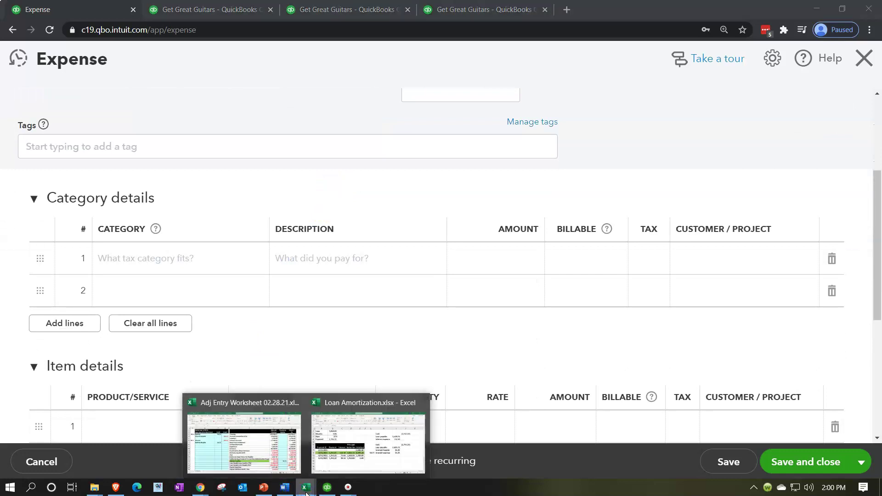
pyautogui.click(346, 454)
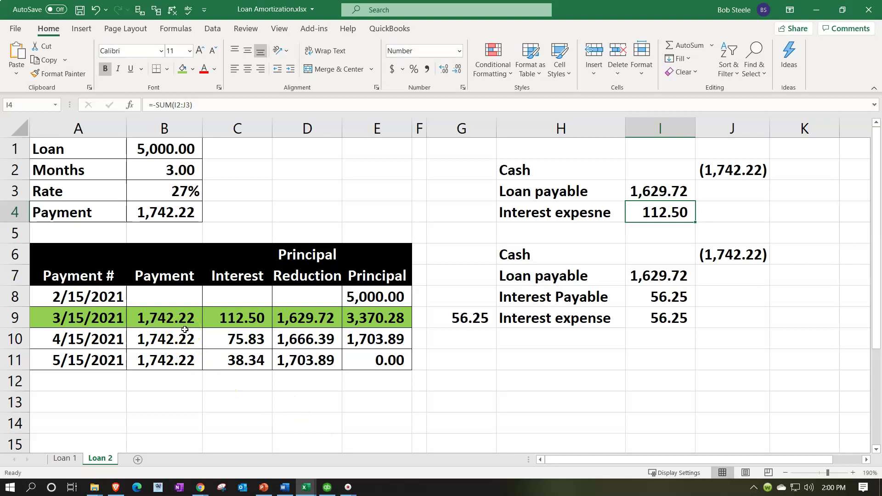
pyautogui.click(317, 321)
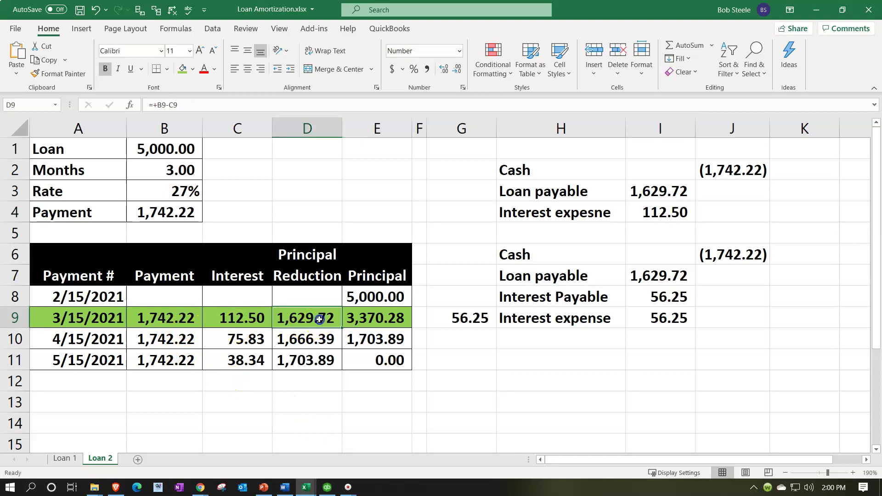
pyautogui.click(252, 321)
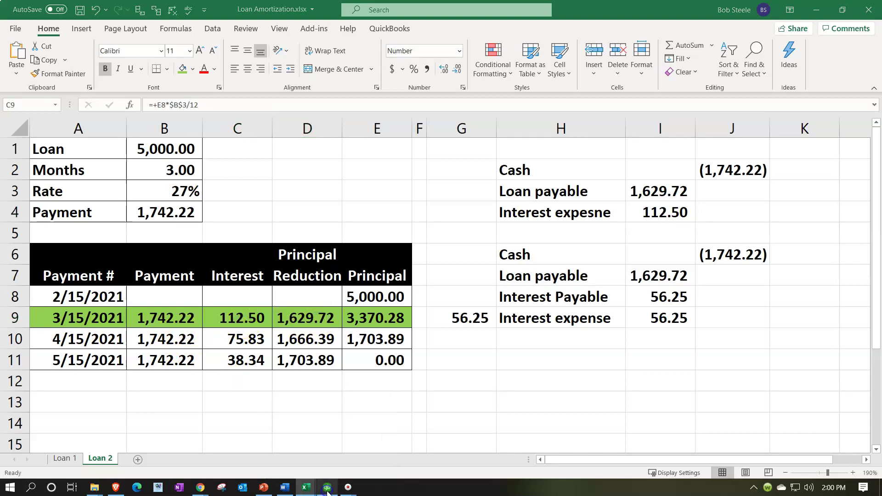
pyautogui.click(328, 488)
pyautogui.click(305, 487)
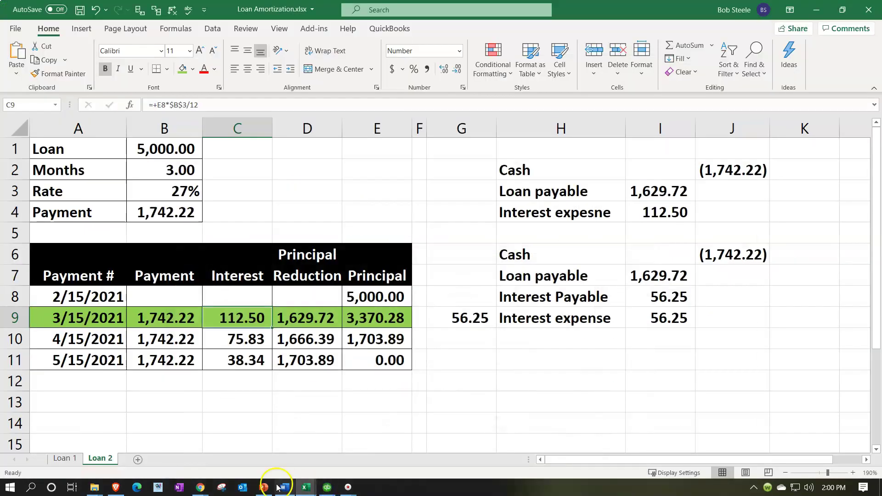
pyautogui.moveTo(200, 488)
pyautogui.click(231, 457)
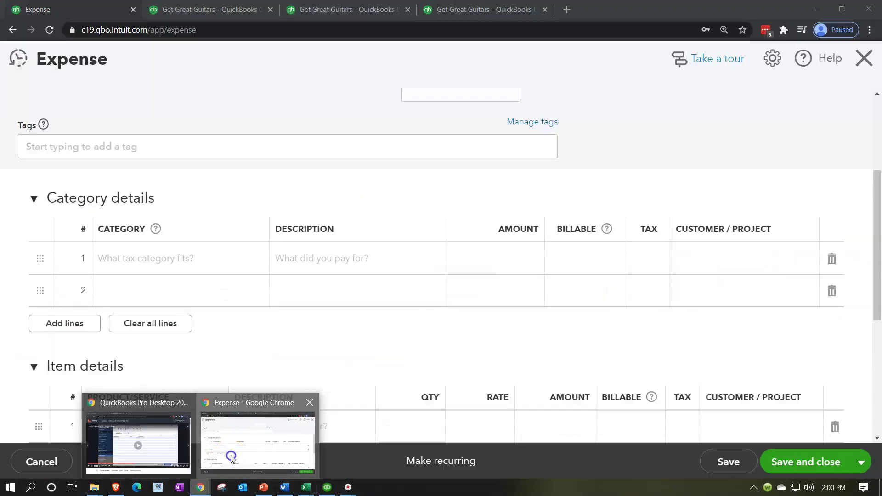
# Fill the first category line of the expense with the first Loan Payable sub-account and an amount of 1,629.72
pyautogui.click(147, 261)
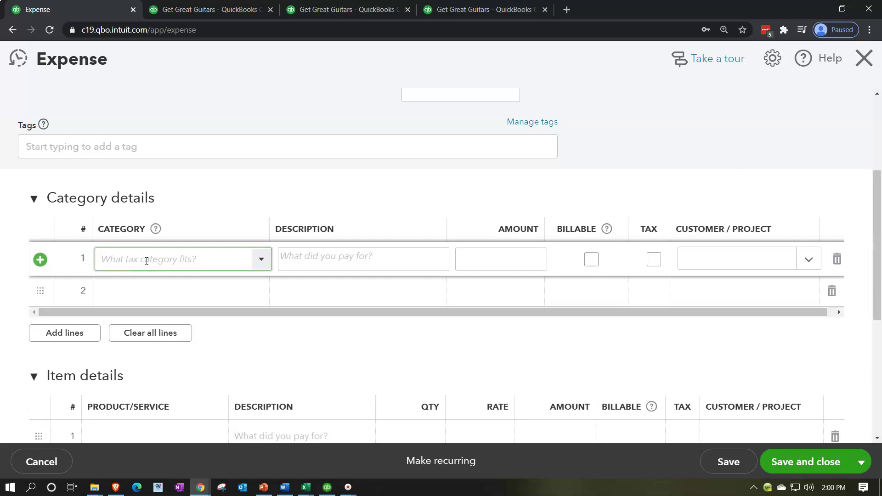
pyautogui.write('loan')
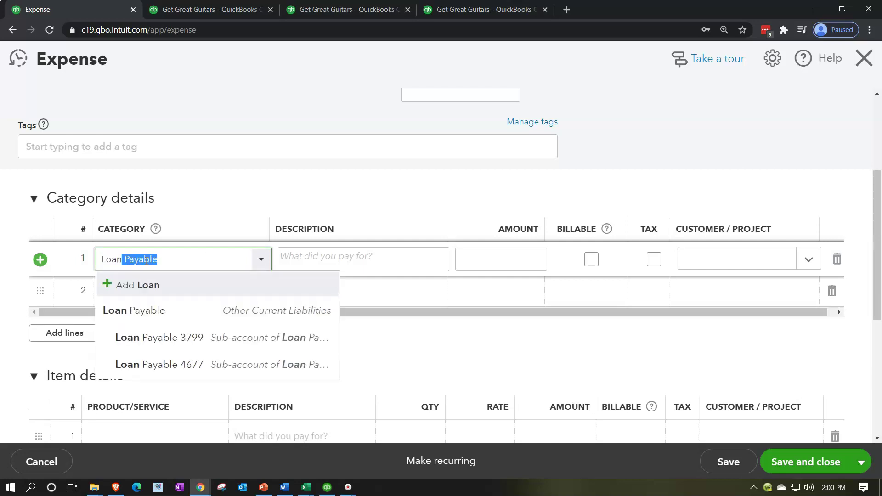
pyautogui.press('Down')
pyautogui.press('Down')
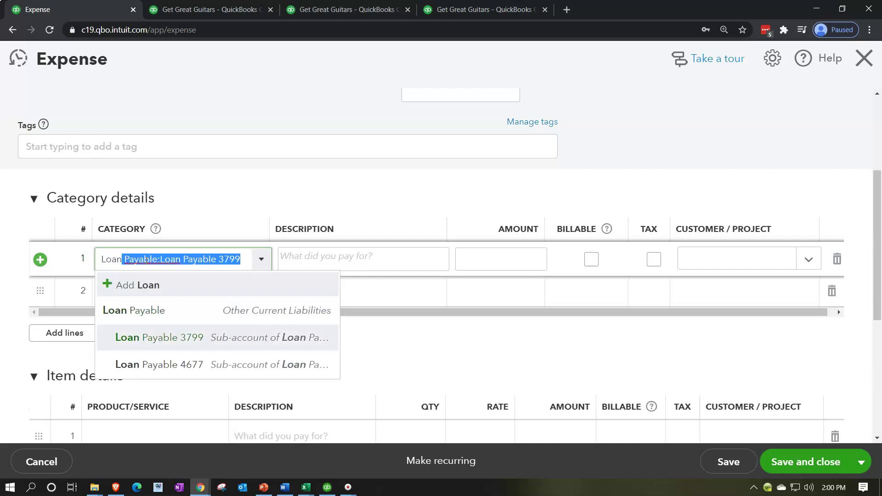
pyautogui.press('Tab')
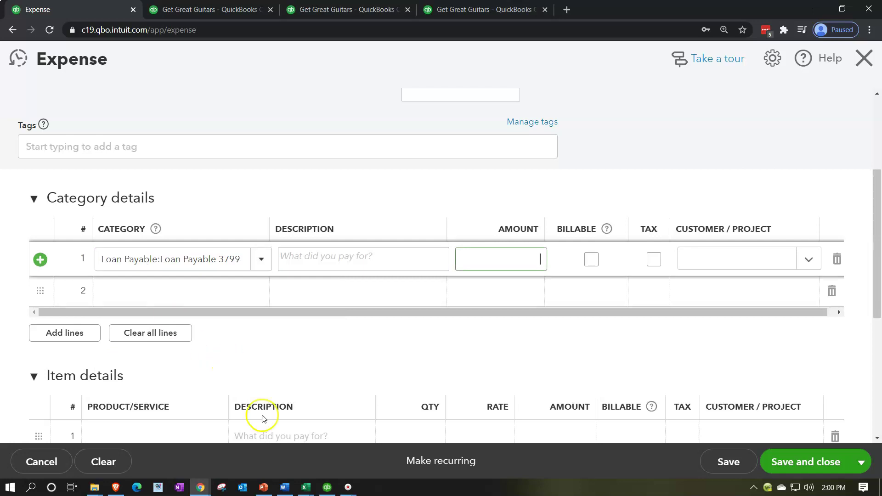
pyautogui.moveTo(306, 488)
pyautogui.moveTo(374, 435)
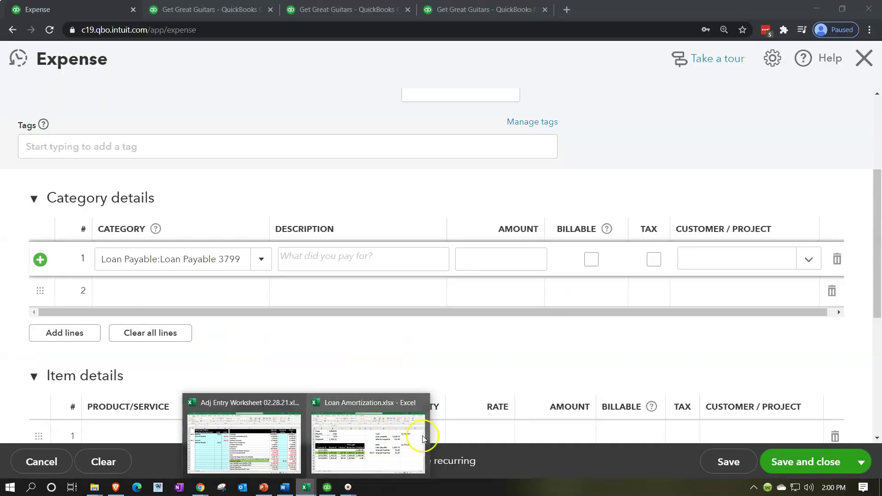
pyautogui.click(512, 258)
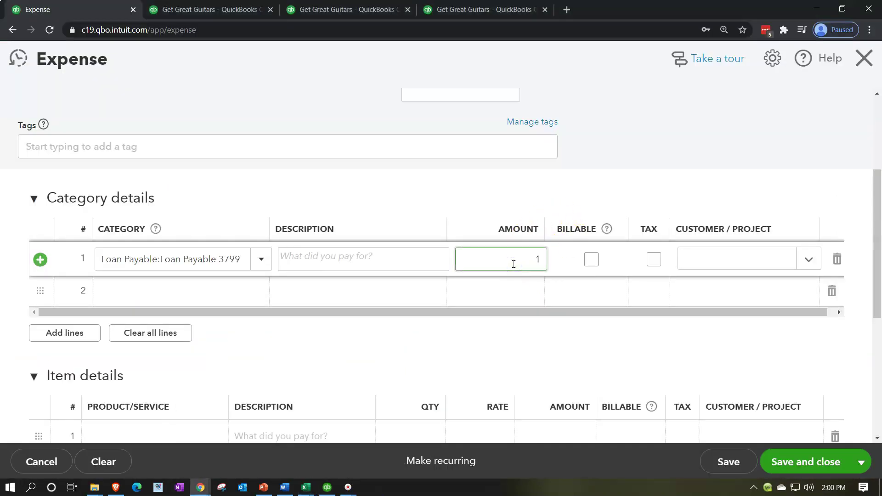
pyautogui.press('Tab')
pyautogui.press('Tab')
pyautogui.press('Tab')
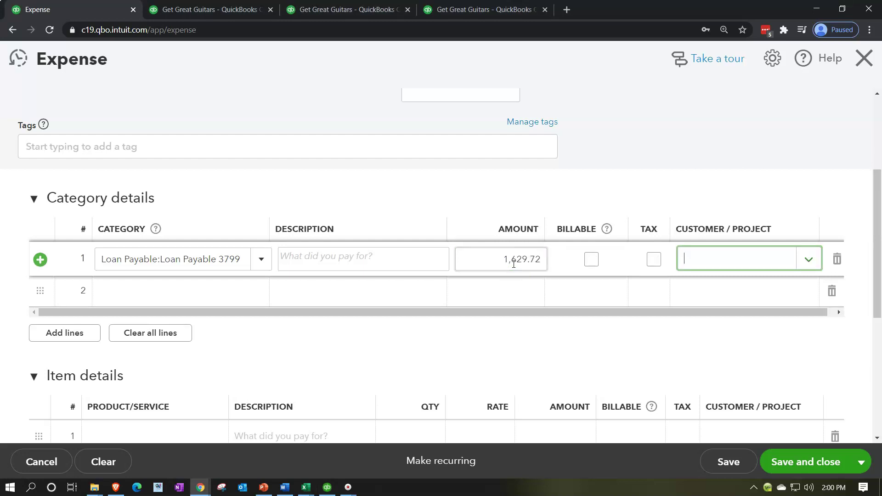
# Fill the second category line with the Interest expense account and an amount of 112.50, and check the expense total
pyautogui.click(179, 288)
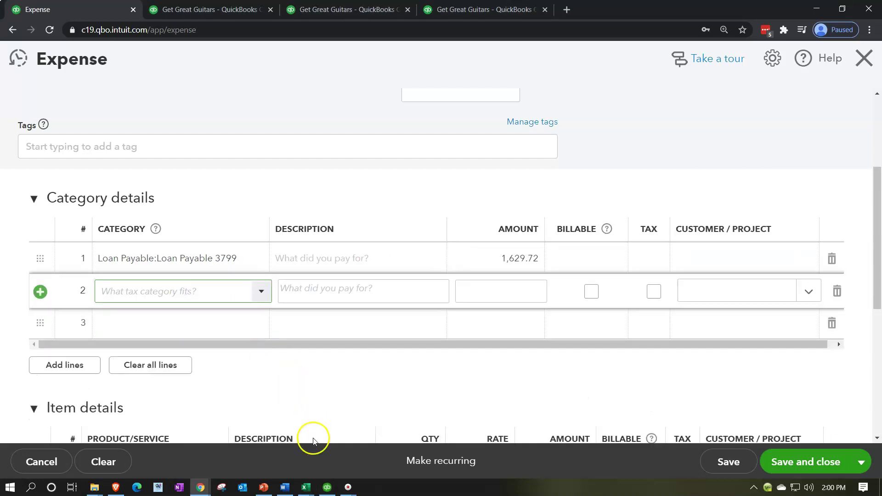
pyautogui.write('inte')
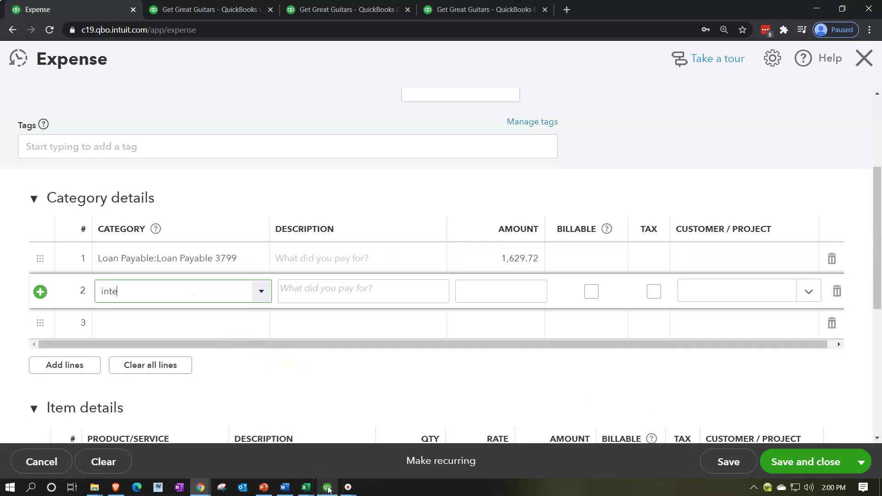
pyautogui.press('Down')
pyautogui.press('Down')
pyautogui.press('Down')
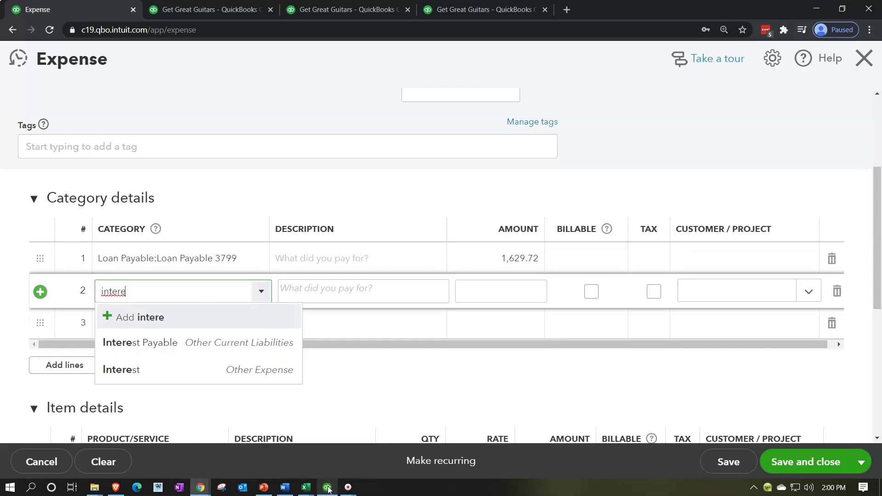
pyautogui.press('Tab')
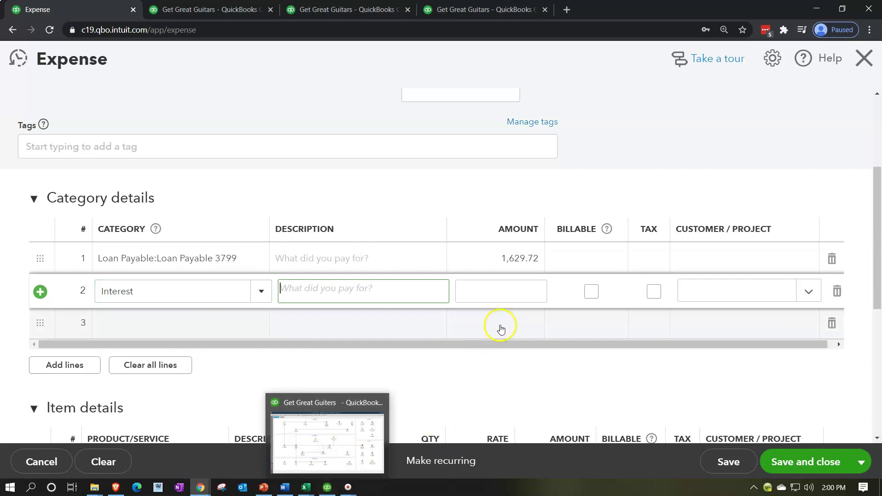
pyautogui.press('Tab')
pyautogui.click(306, 488)
pyautogui.click(362, 432)
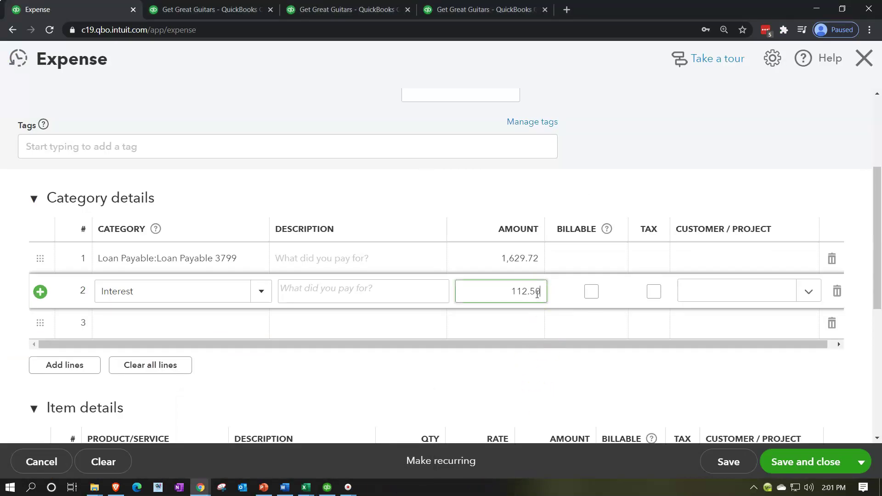
pyautogui.scroll(-3, 417, 374)
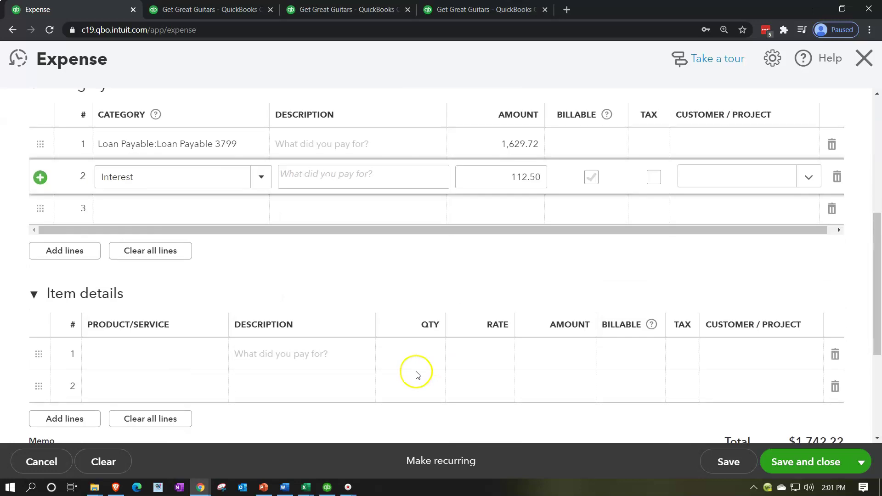
pyautogui.scroll(6, 418, 375)
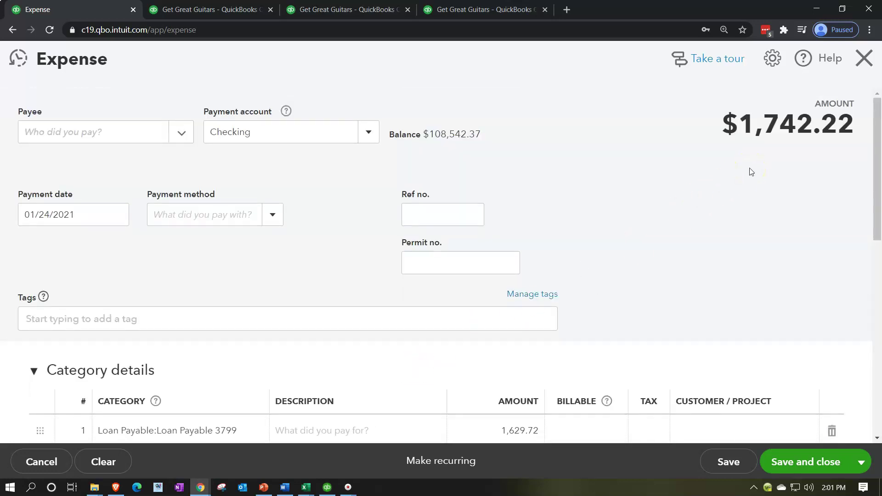
# Look up the first payment's date in the Loan Amortization workbook and set the expense's payment date to 03/15/2021
pyautogui.moveTo(306, 486)
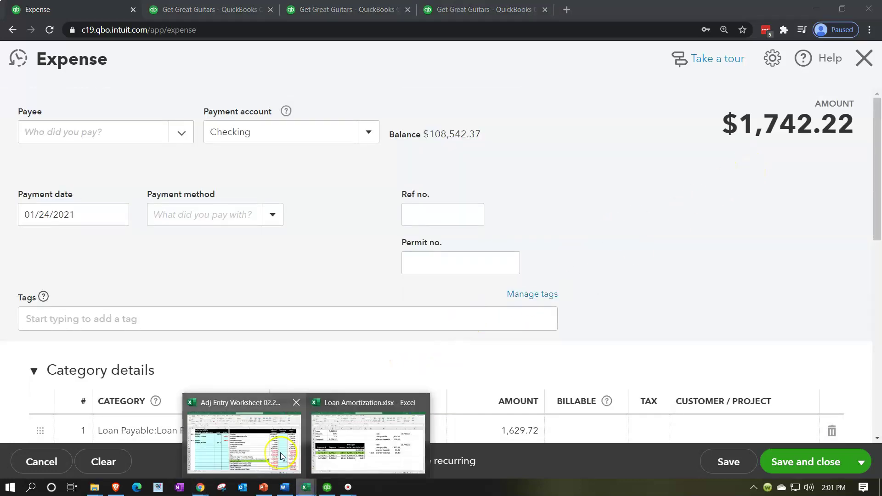
pyautogui.click(367, 442)
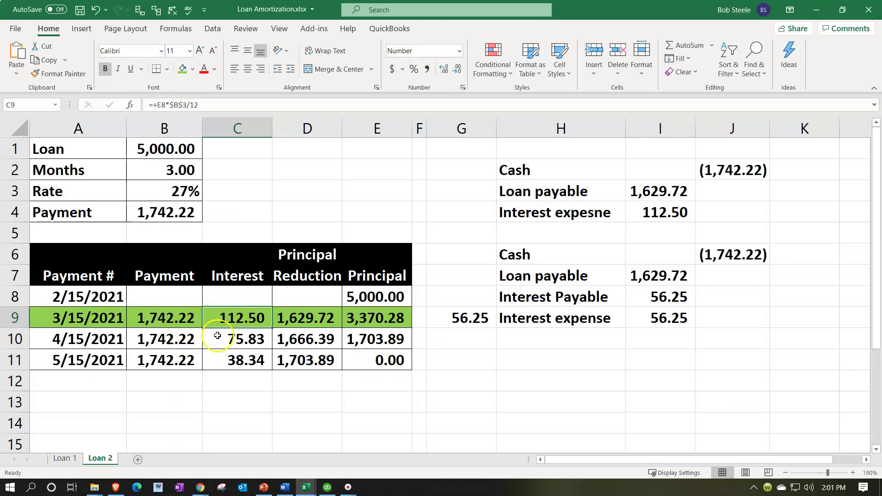
pyautogui.click(821, 11)
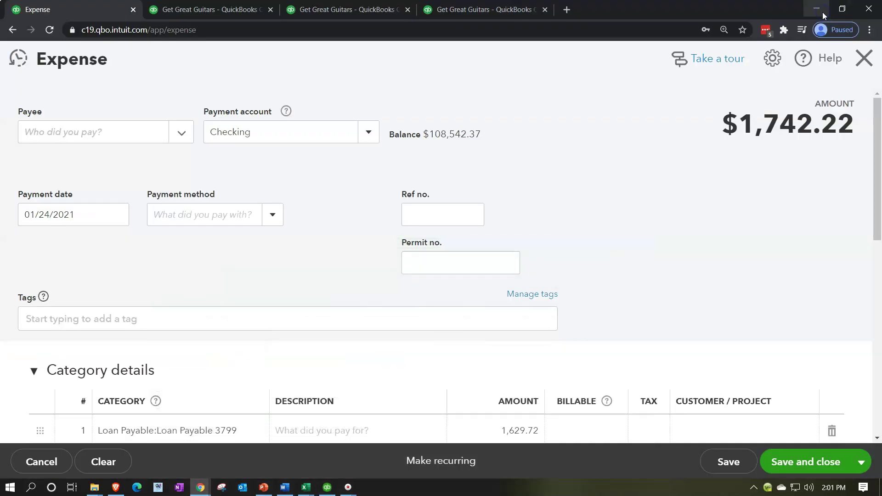
pyautogui.click(92, 215)
pyautogui.write('03/15/')
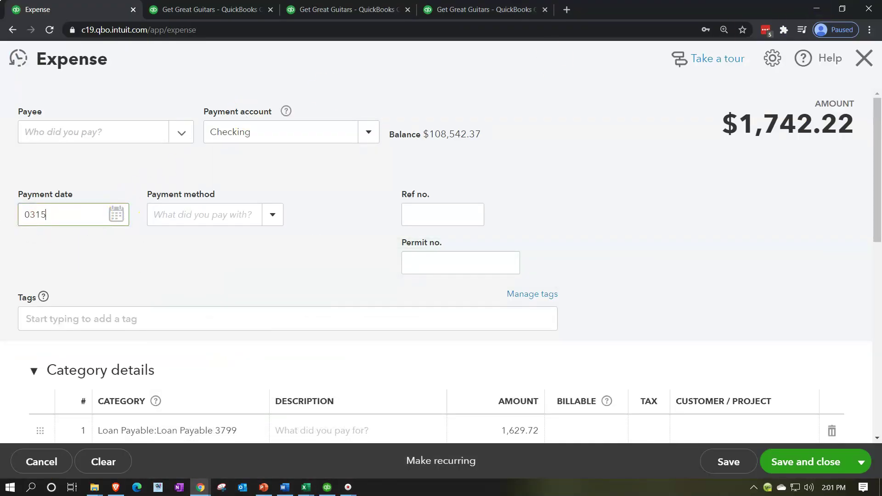
pyautogui.write('2021')
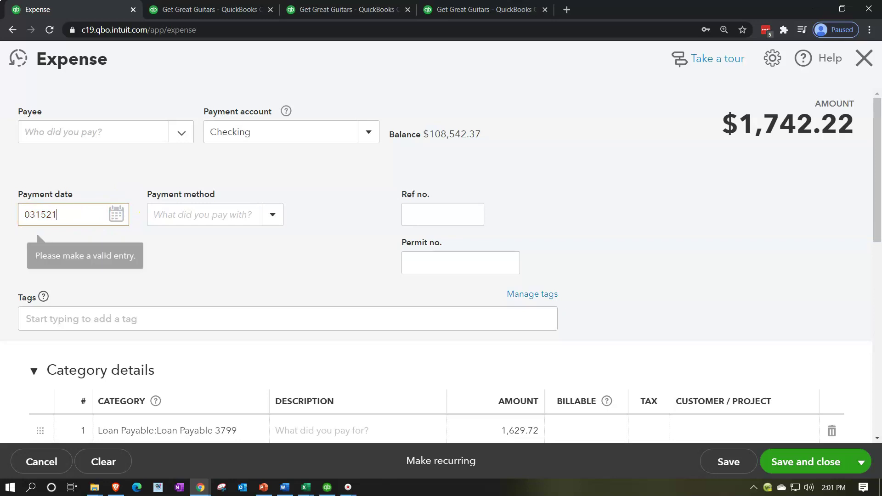
pyautogui.press('Tab')
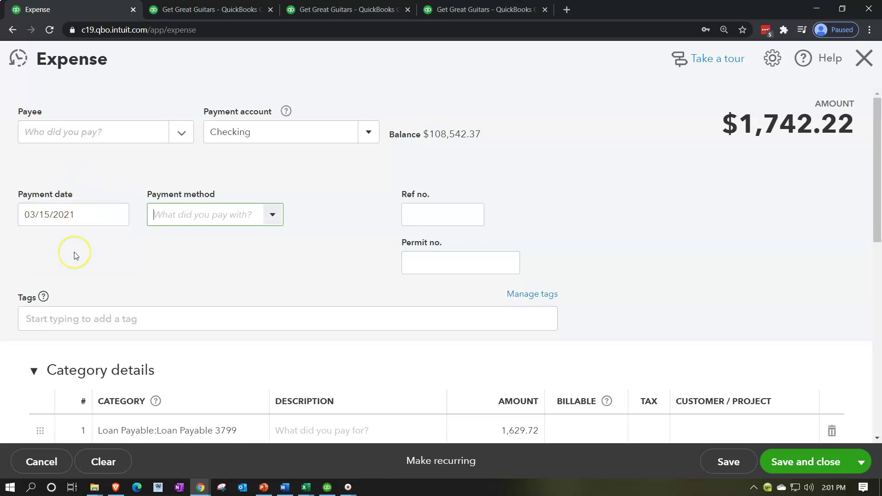
# Compare the expense's interest line with the Interest amount on the Profit and Loss report, and return to the expense form
pyautogui.scroll(-3, 82, 257)
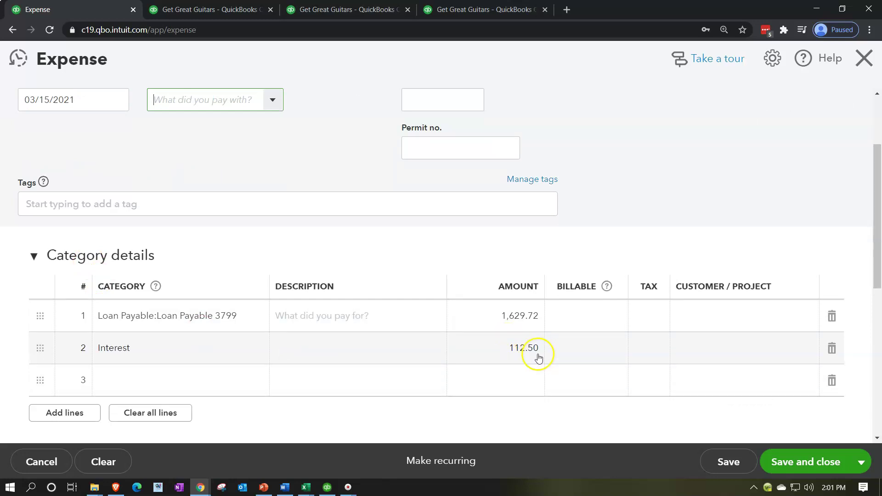
pyautogui.click(458, 5)
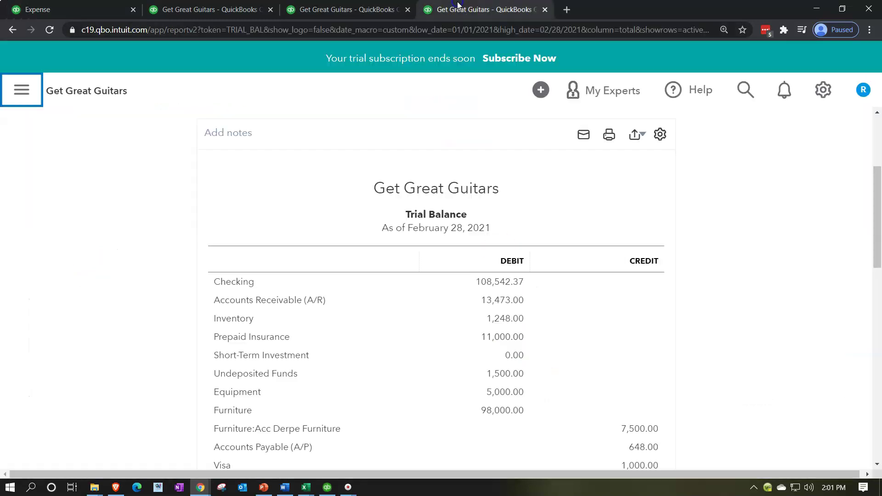
pyautogui.click(367, 11)
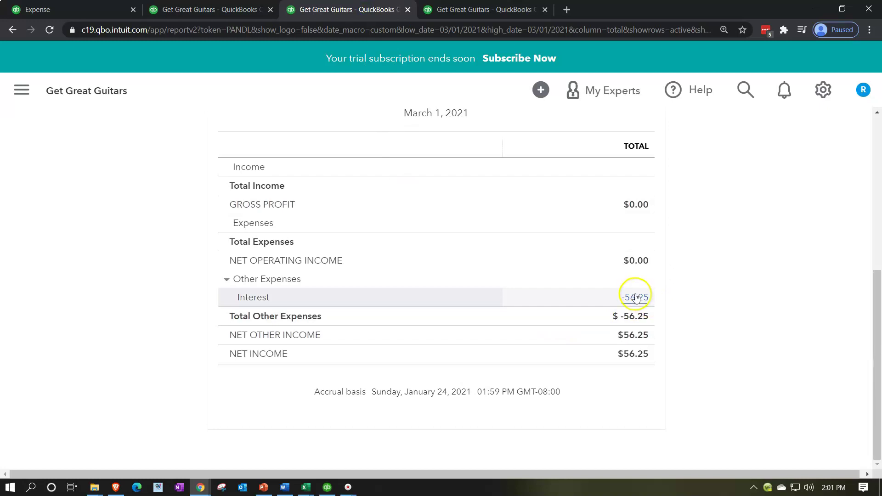
pyautogui.click(98, 13)
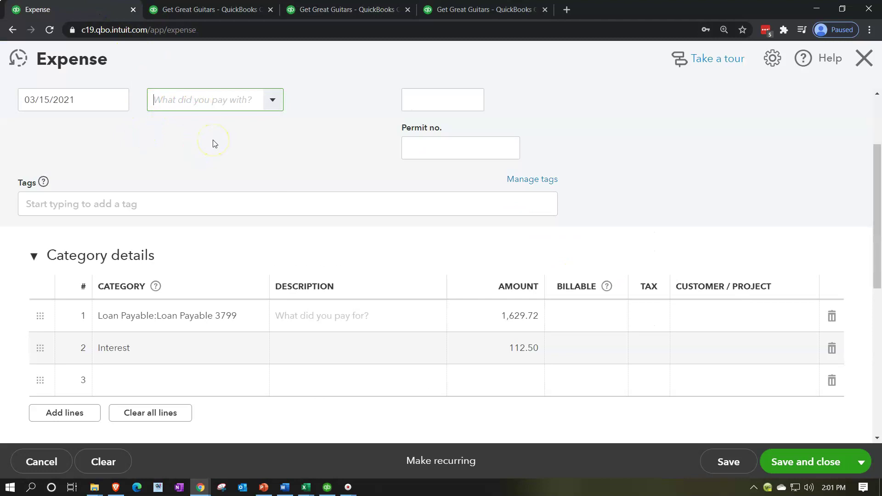
# Close the expense form without saving it and switch to the Profit and Loss report
pyautogui.click(861, 74)
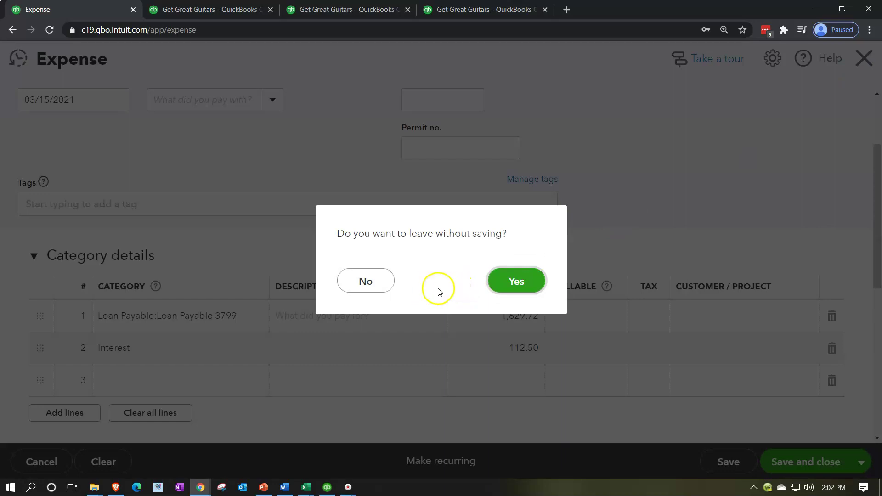
pyautogui.click(510, 280)
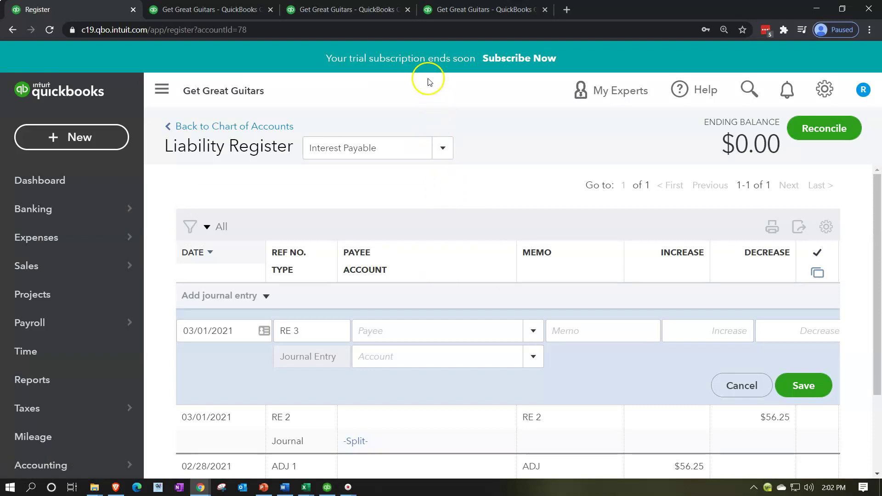
pyautogui.click(371, 13)
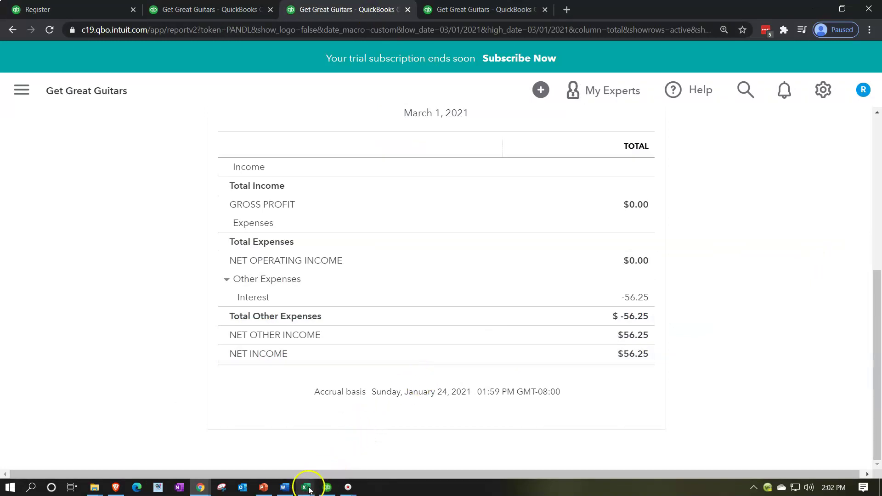
# Switch to the Adj Entry Worksheet workbook and examine the Interest row in the March 1 and Adjusted Trial Balance columns
pyautogui.moveTo(305, 486)
pyautogui.click(296, 469)
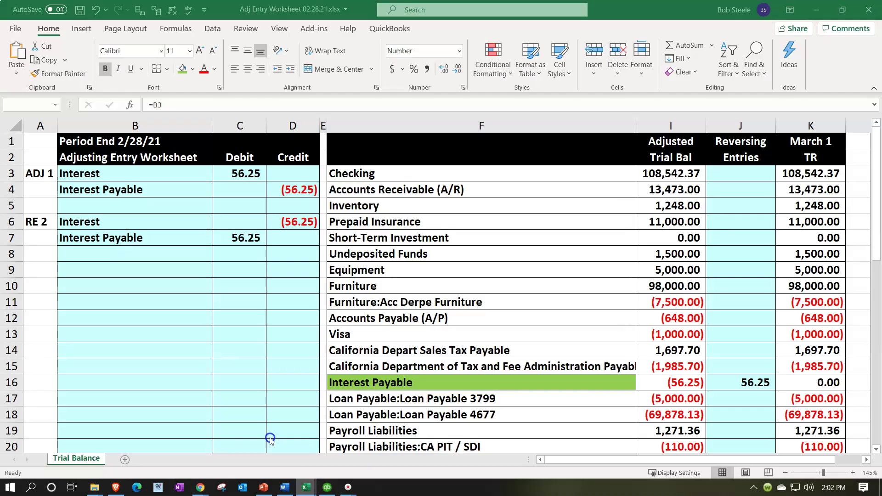
pyautogui.click(655, 318)
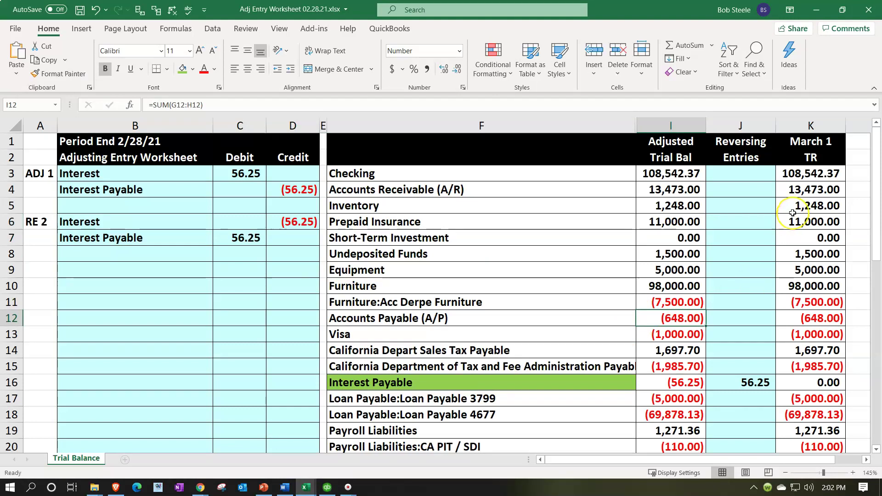
pyautogui.scroll(-4, 792, 213)
pyautogui.scroll(-5, 793, 213)
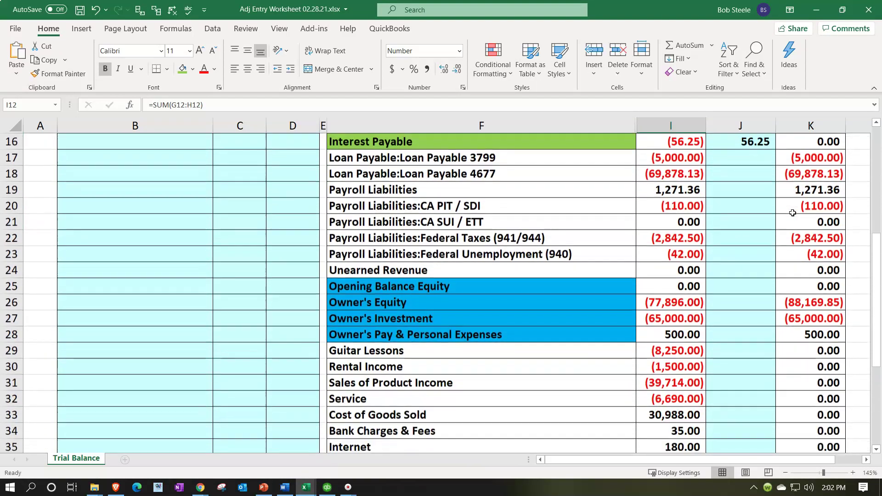
pyautogui.click(833, 366)
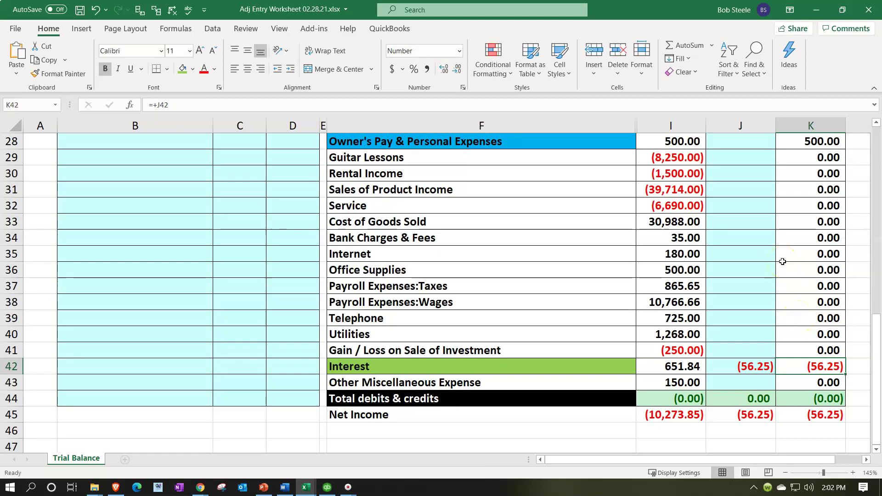
pyautogui.click(667, 367)
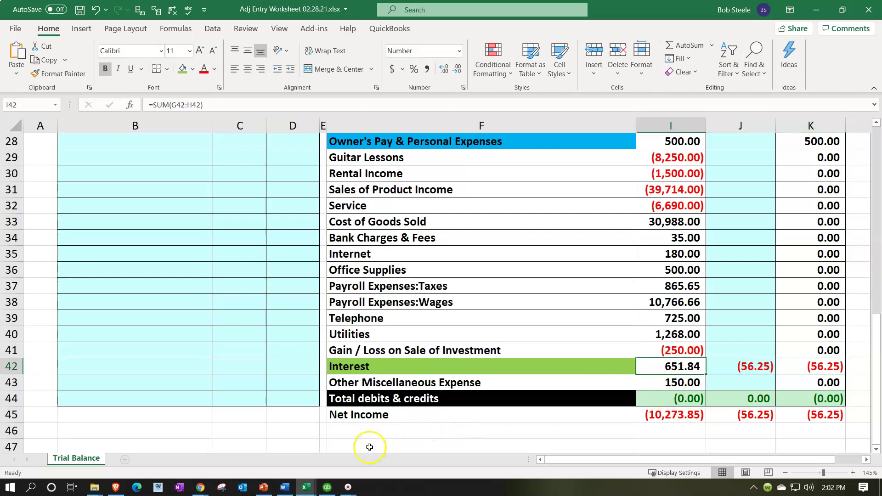
# Return to the Profit and Loss report in QuickBooks and run it for 01/01/2021 to 02/28/2021
pyautogui.moveTo(200, 489)
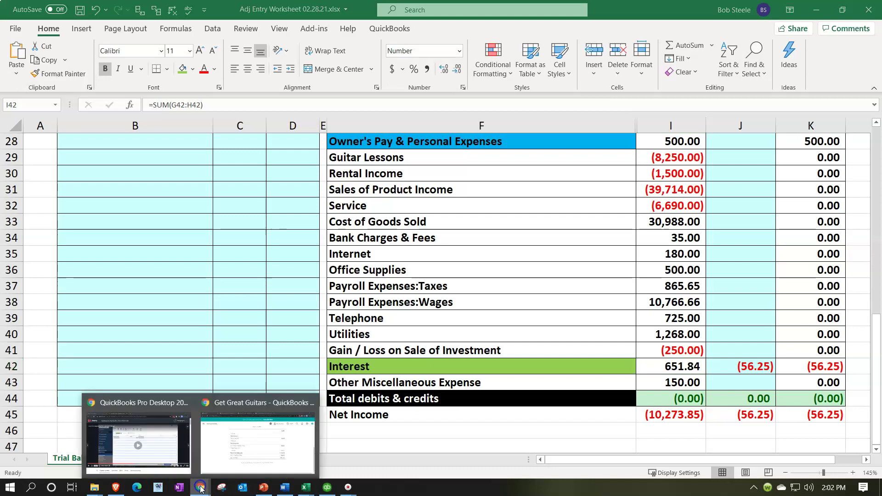
pyautogui.click(233, 437)
pyautogui.scroll(10, 234, 373)
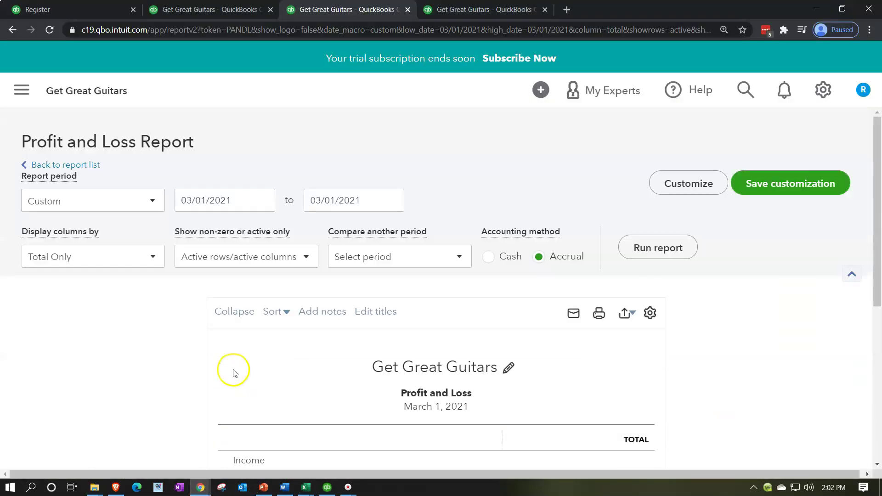
pyautogui.click(257, 201)
pyautogui.click(327, 201)
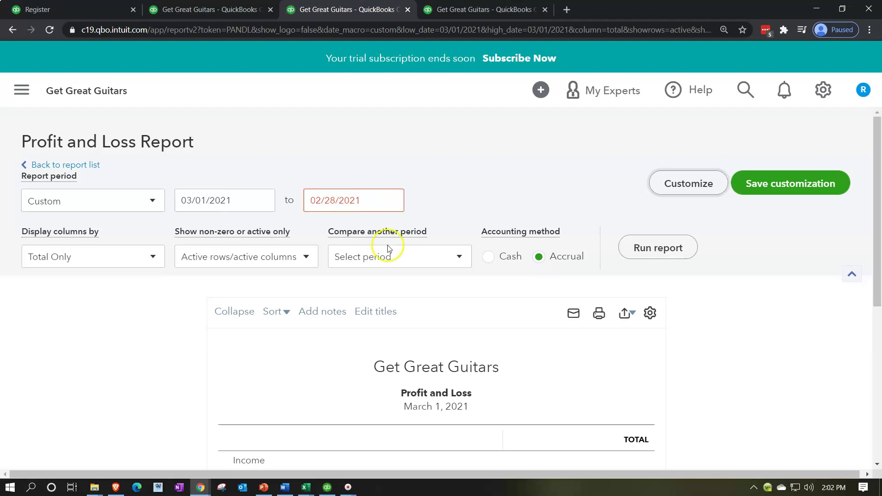
pyautogui.click(632, 247)
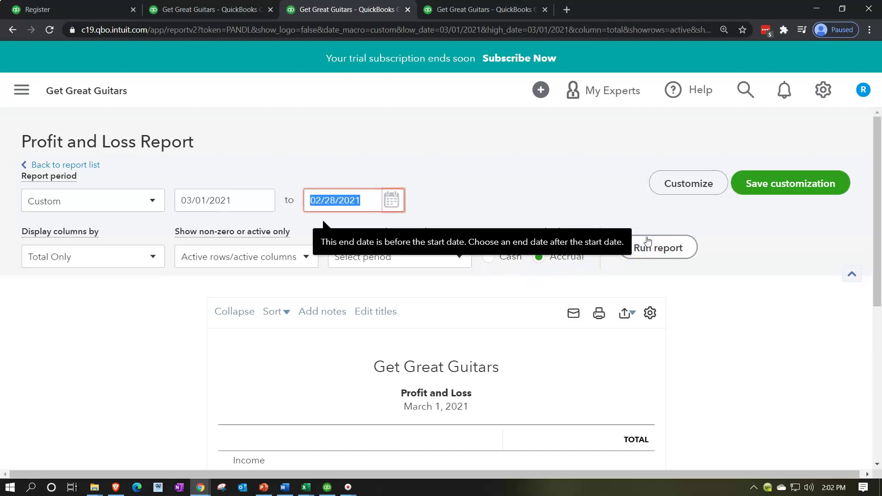
pyautogui.click(227, 202)
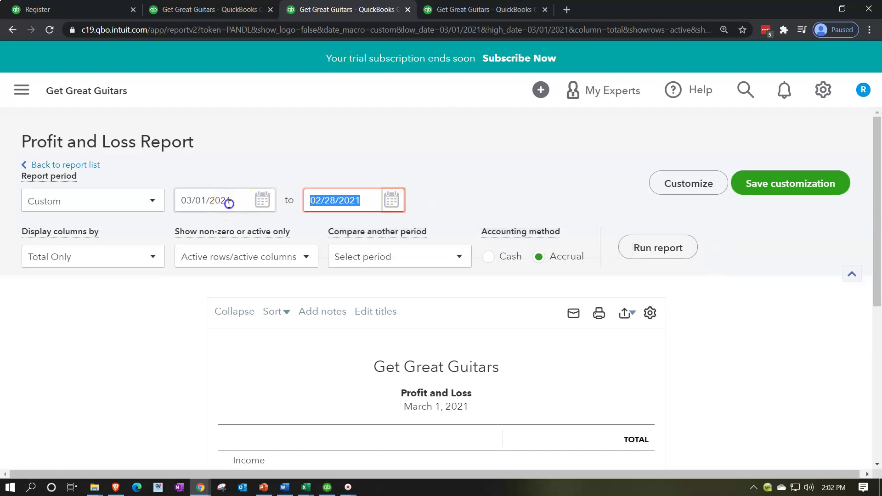
pyautogui.write('010121')
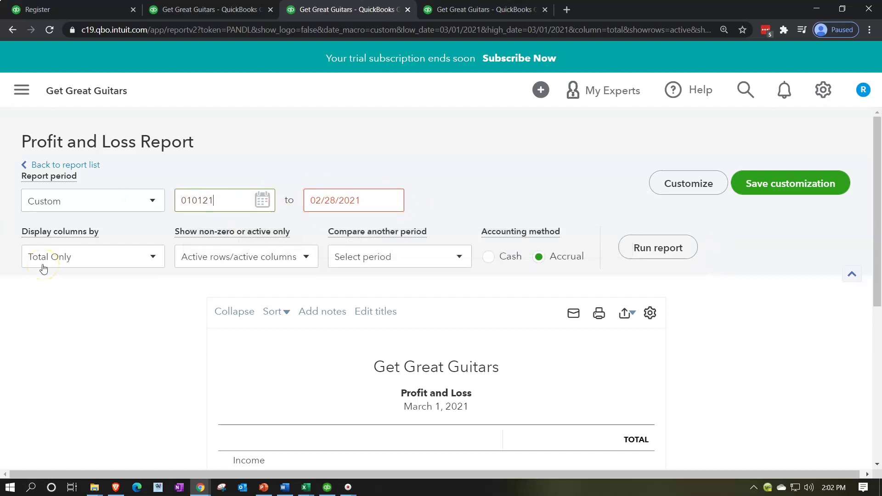
pyautogui.press('Tab')
pyautogui.click(640, 251)
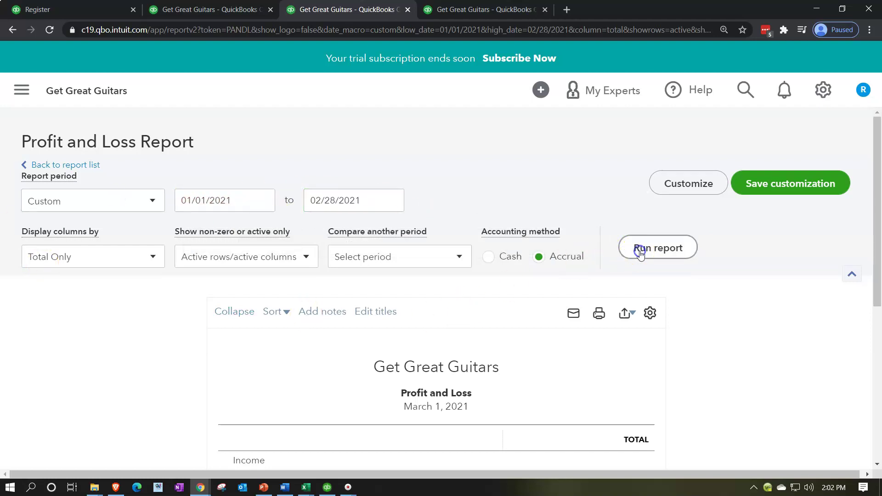
# Compare the report's Interest and Net Income with the Adjusted Trial Balance column in the Adj Entry Worksheet, and return to the report
pyautogui.scroll(-8, 640, 256)
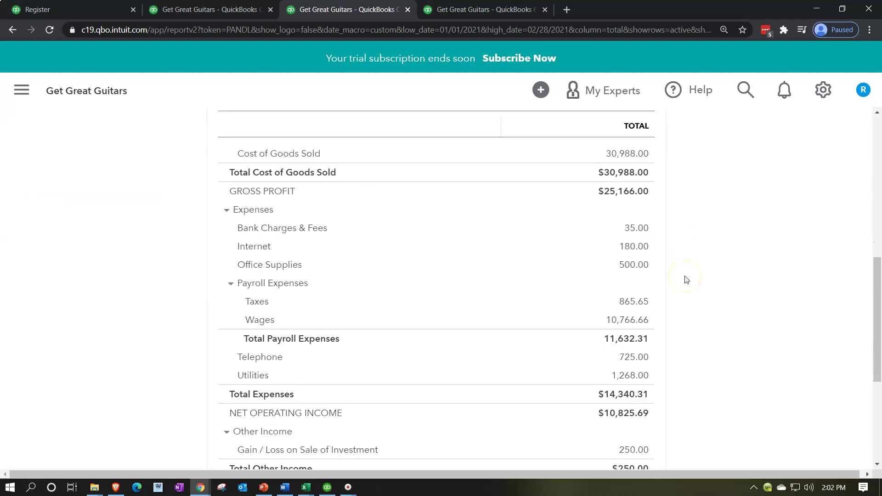
pyautogui.scroll(-5, 687, 279)
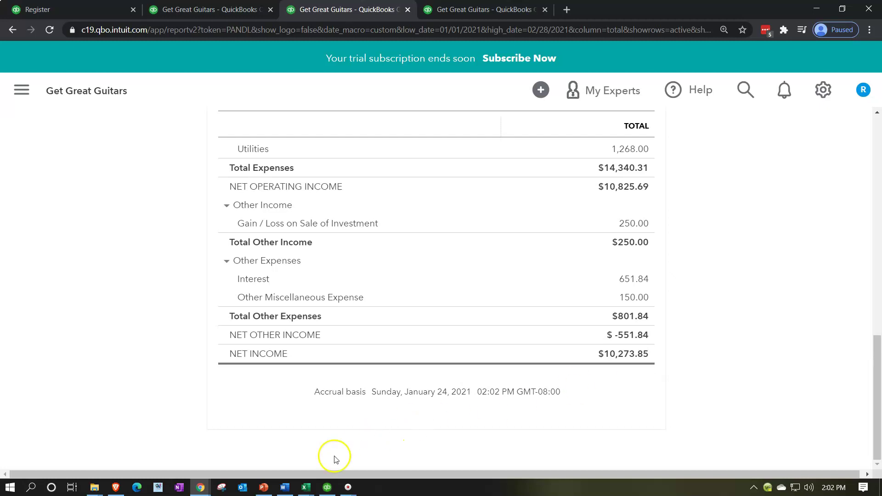
pyautogui.click(307, 488)
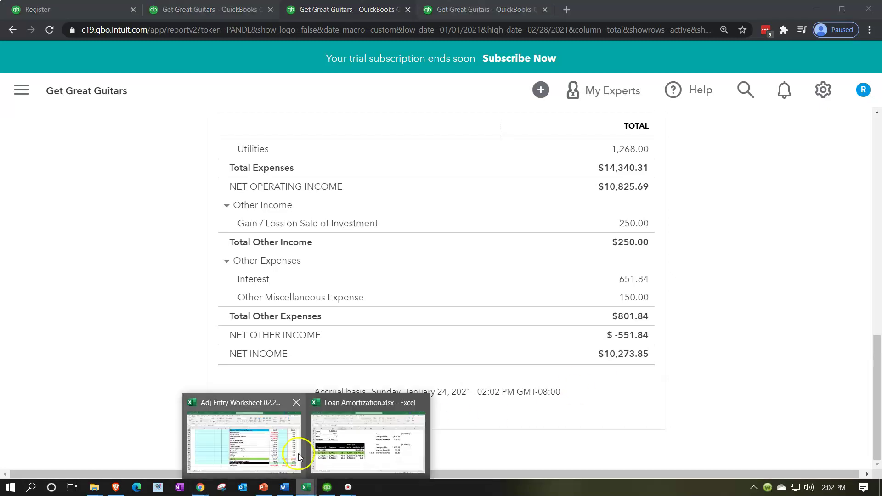
pyautogui.click(269, 437)
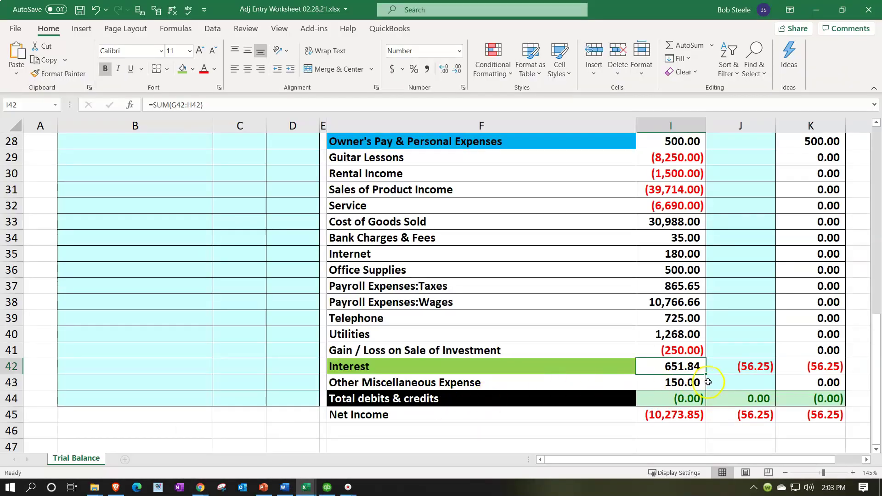
pyautogui.click(680, 416)
pyautogui.click(666, 367)
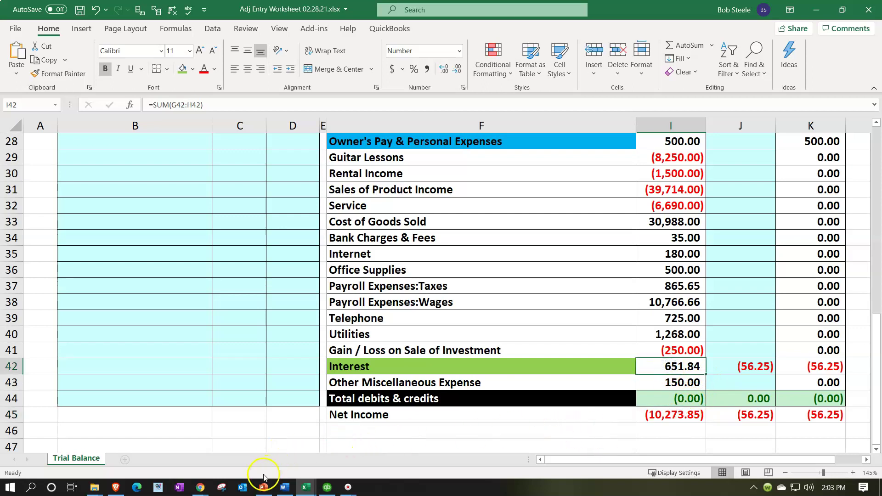
pyautogui.moveTo(200, 487)
pyautogui.click(226, 464)
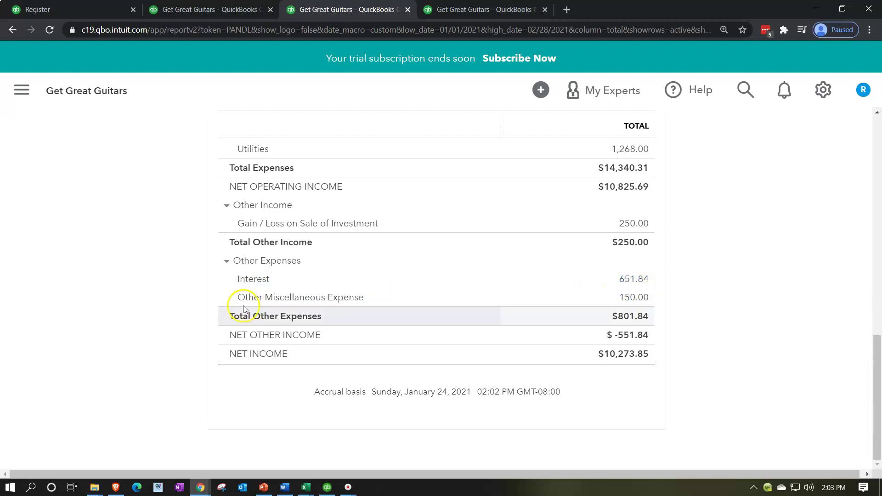
# Set the Profit and Loss report period to 01/01/2021 through 03/01/2021 and run the report
pyautogui.scroll(15, 157, 315)
pyautogui.tripleClick(376, 203)
pyautogui.moveTo(368, 202); pyautogui.dragTo(266, 204)
pyautogui.click(332, 206)
pyautogui.click(232, 203)
pyautogui.write('01/01/2021')
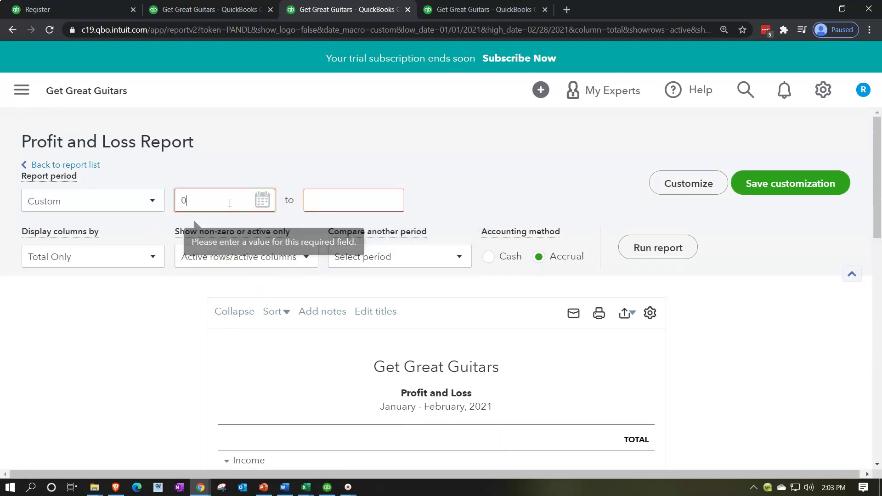
pyautogui.press('Tab')
pyautogui.write('03/01/2')
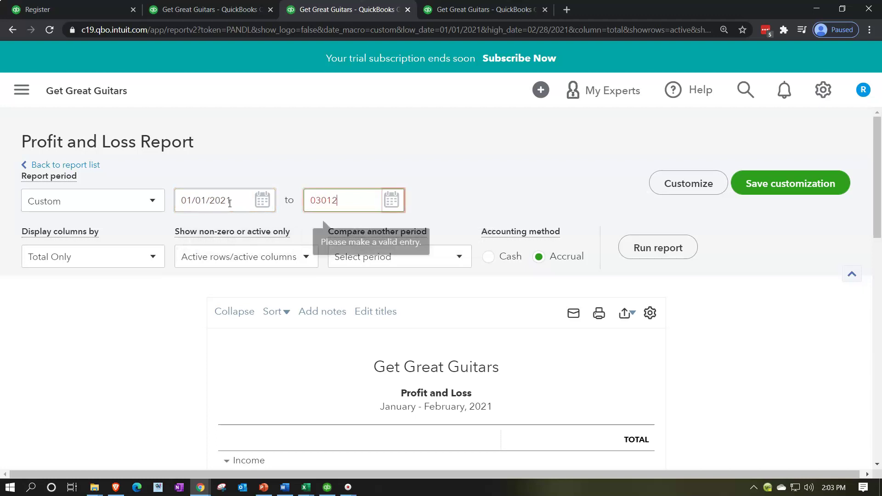
pyautogui.write('021')
pyautogui.press('Tab')
pyautogui.click(225, 208)
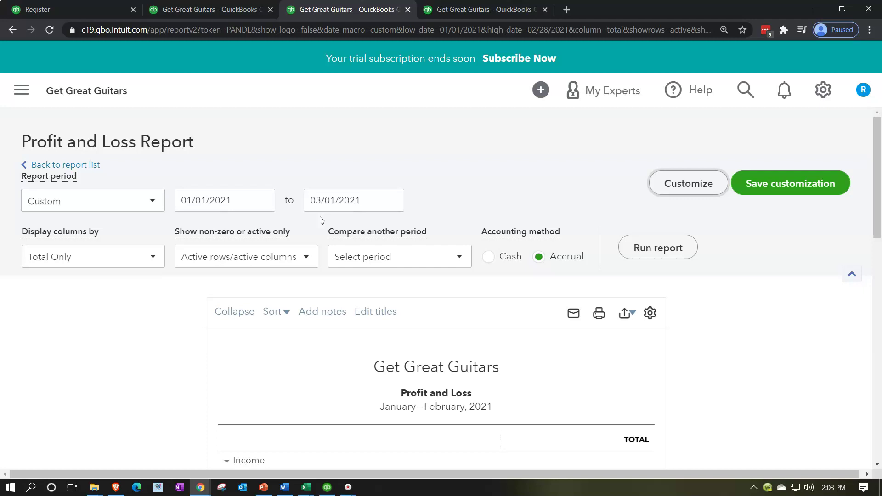
pyautogui.click(671, 248)
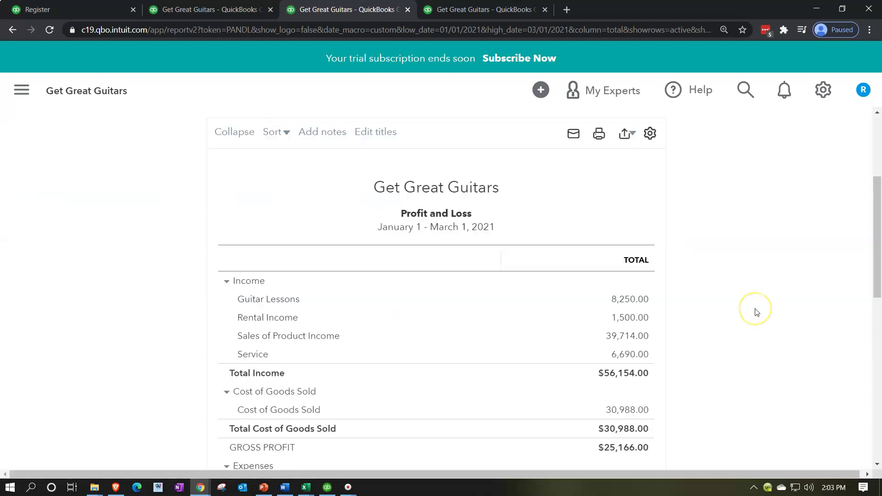
# Open the transaction detail behind the report's Interest amount, review its entries, and return to the report summary
pyautogui.scroll(-3, 756, 313)
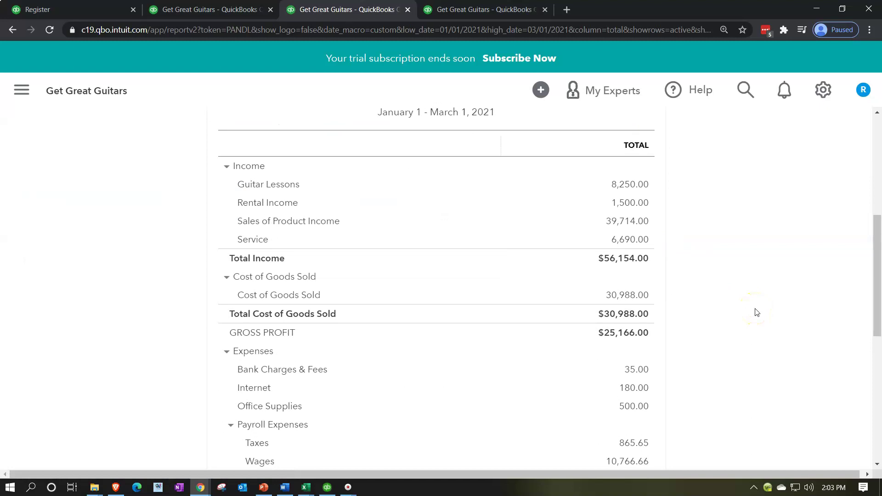
pyautogui.scroll(5, 757, 313)
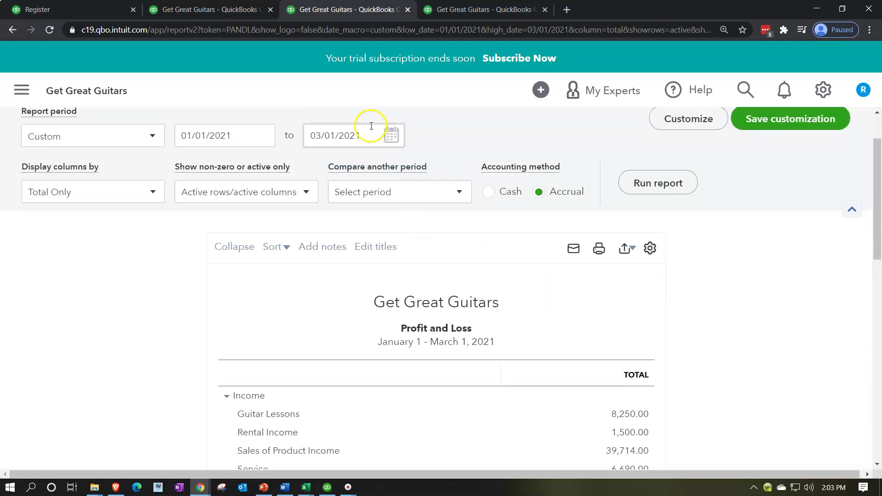
pyautogui.scroll(-5, 705, 399)
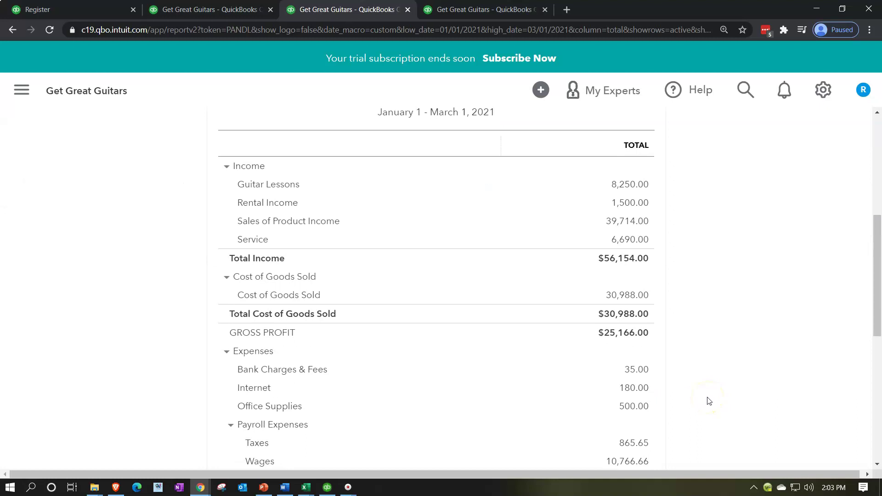
pyautogui.scroll(-7, 709, 401)
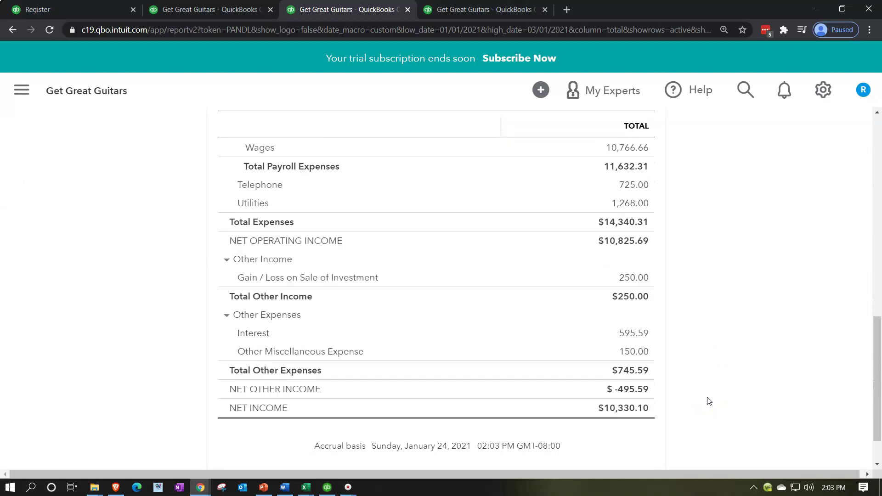
pyautogui.click(634, 335)
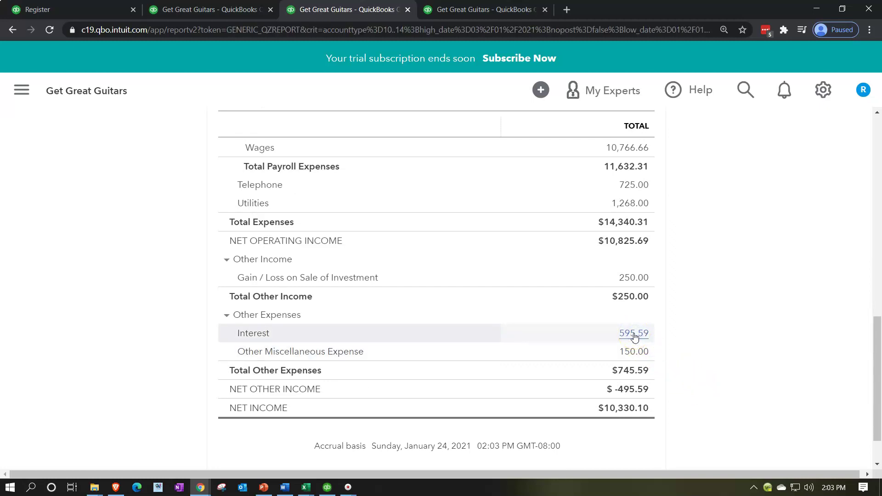
pyautogui.scroll(-4, 632, 336)
pyautogui.click(436, 351)
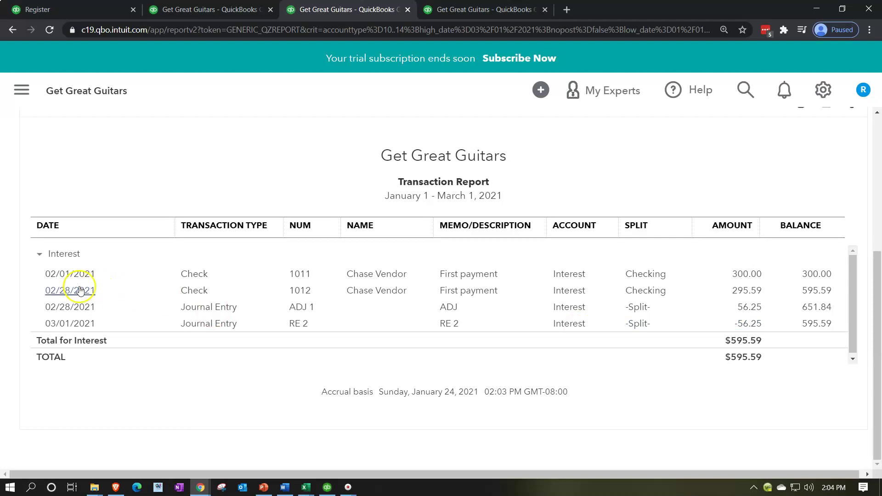
pyautogui.scroll(5, 73, 288)
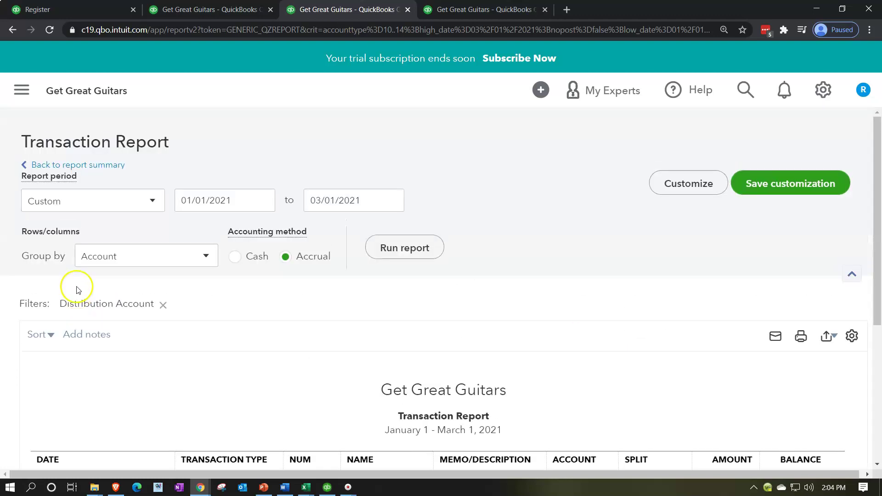
pyautogui.click(91, 171)
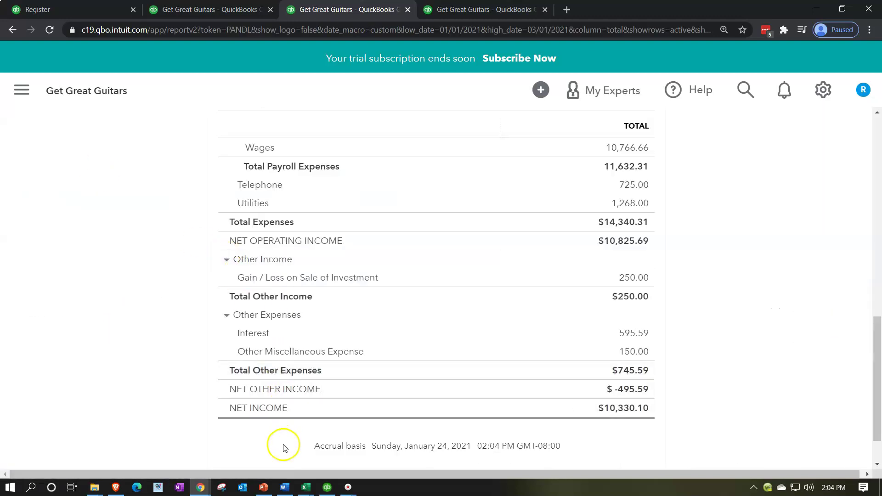
# Switch to the Adj Entry Worksheet workbook, review the March 1 trial balance from the Interest row upward, and select that whole column
pyautogui.moveTo(306, 491)
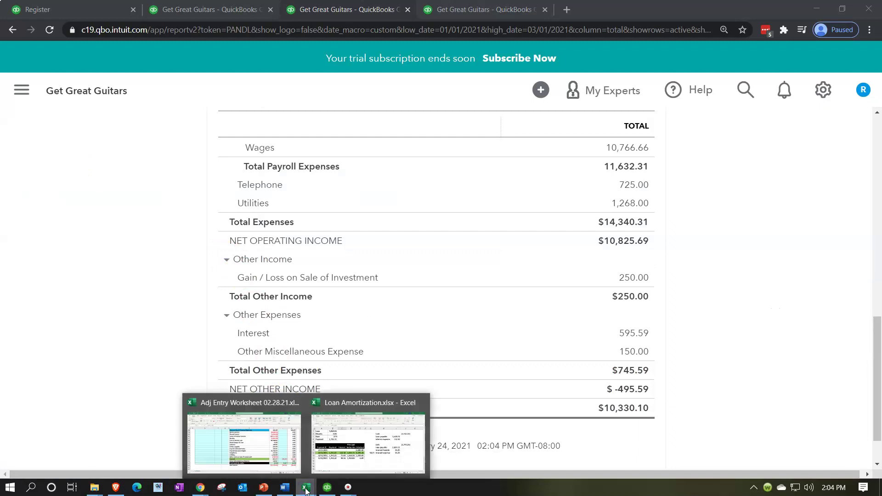
pyautogui.click(266, 439)
pyautogui.click(799, 361)
pyautogui.scroll(3, 798, 363)
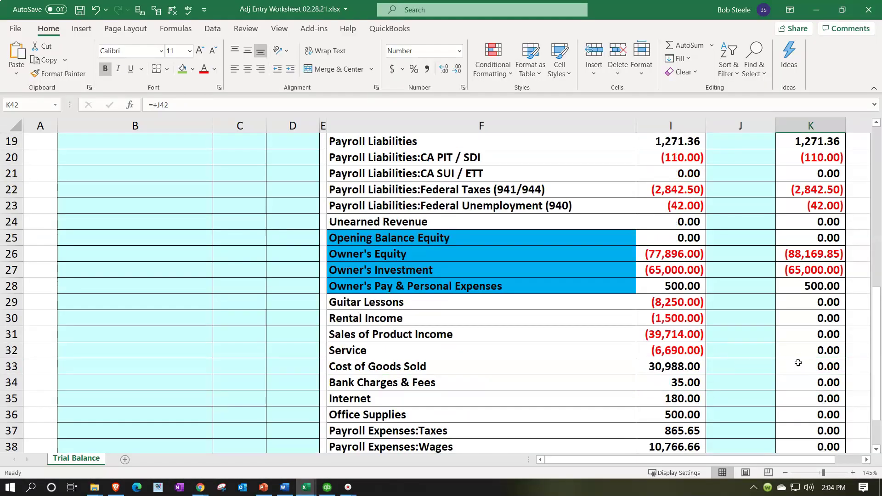
pyautogui.scroll(6, 804, 349)
pyautogui.scroll(-2, 807, 337)
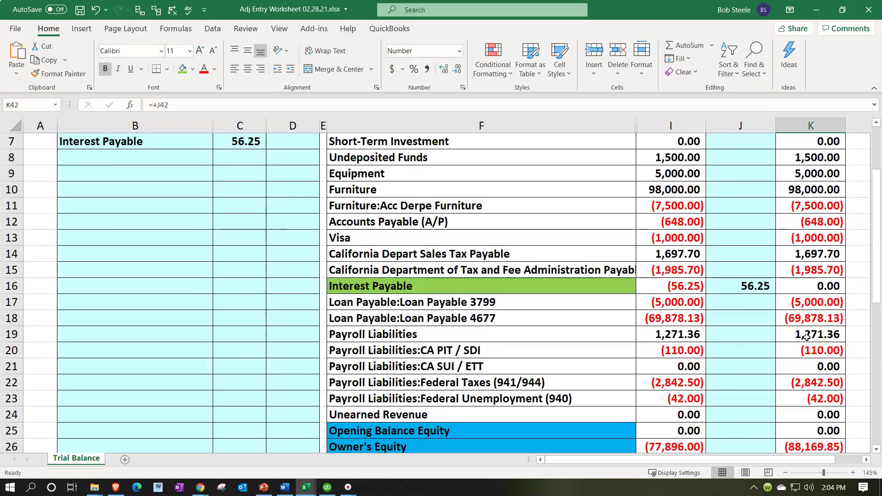
pyautogui.scroll(-4, 807, 337)
pyautogui.scroll(6, 822, 313)
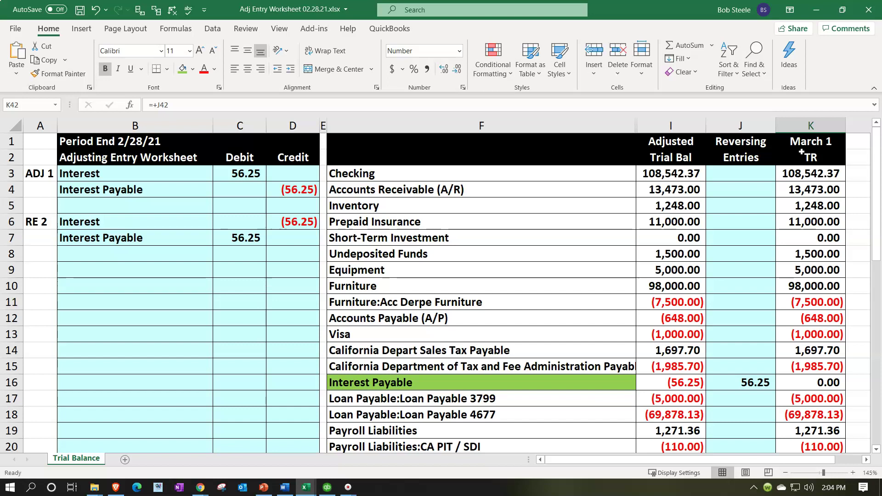
pyautogui.click(799, 125)
pyautogui.moveTo(800, 125); pyautogui.dragTo(813, 175)
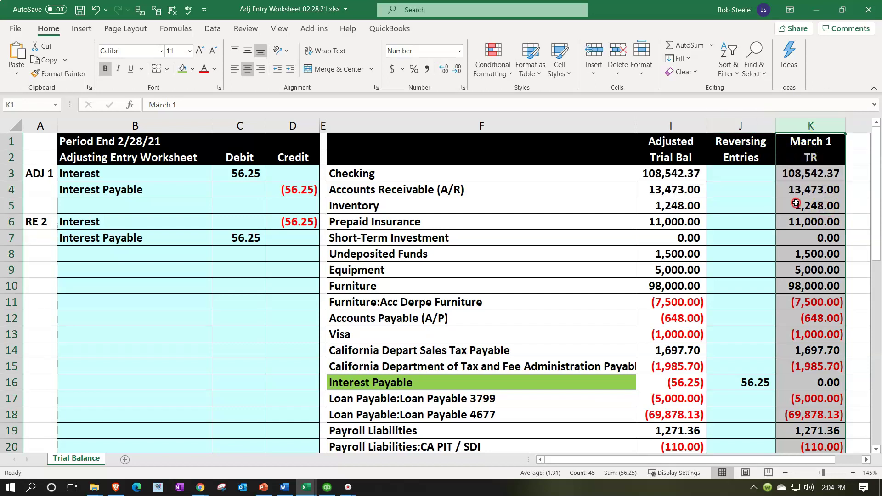
# Insert a blank column between Reversing Entries and the March 1 trial balance column
pyautogui.rightClick(788, 189)
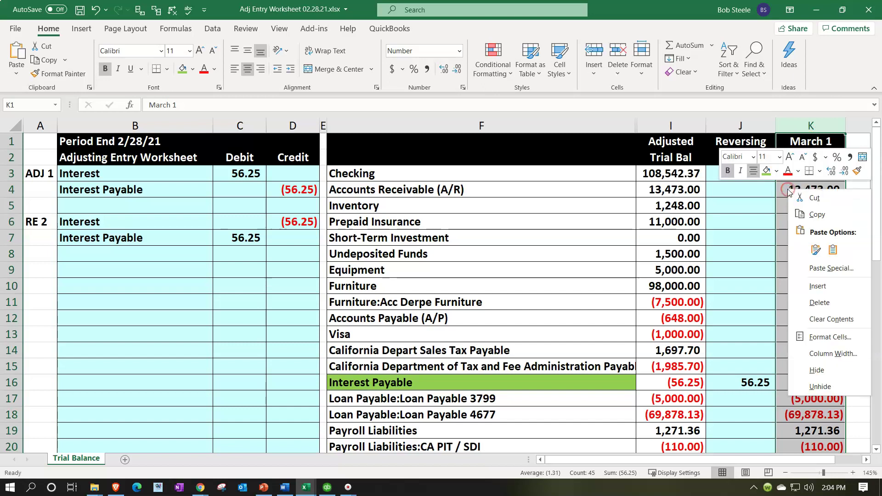
pyautogui.click(825, 286)
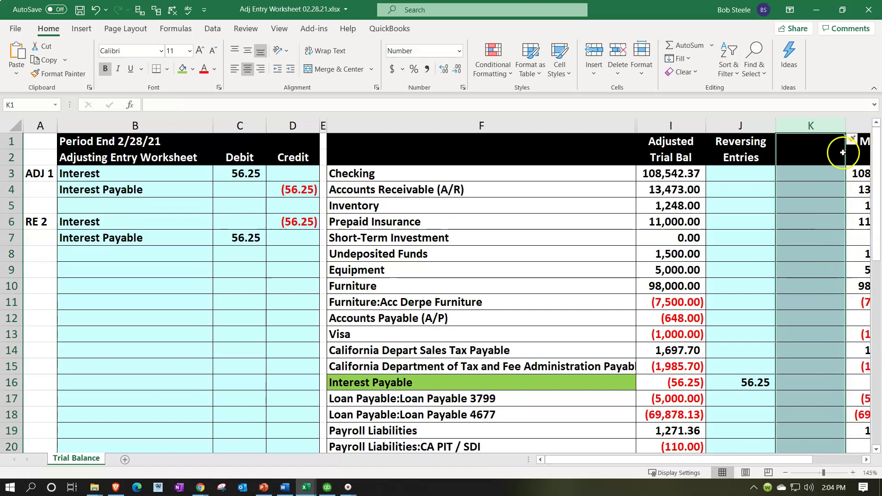
pyautogui.click(837, 218)
# Change the second heading line of the March 1 column to Post Closing
pyautogui.press('Right')
pyautogui.press('Right')
pyautogui.press('Up')
pyautogui.press('Up')
pyautogui.press('Up')
pyautogui.press('Up')
pyautogui.press('Up')
pyautogui.press('Left')
pyautogui.press('Down')
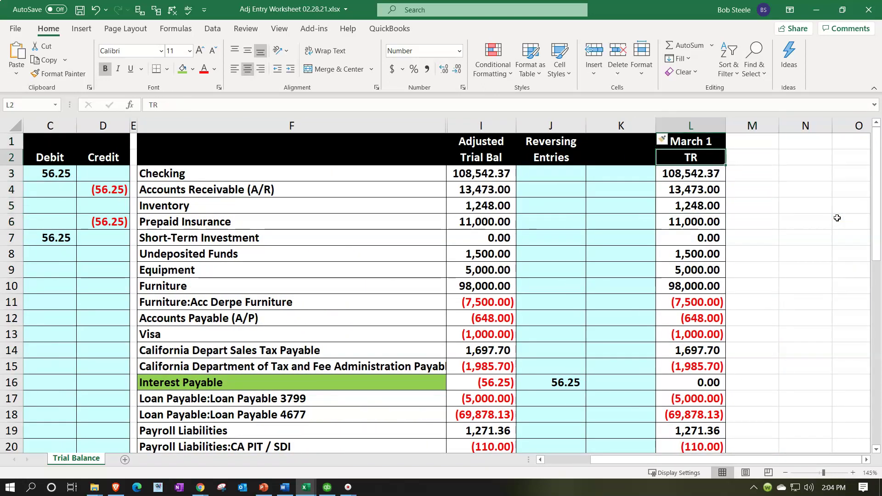
pyautogui.write('Post Closing')
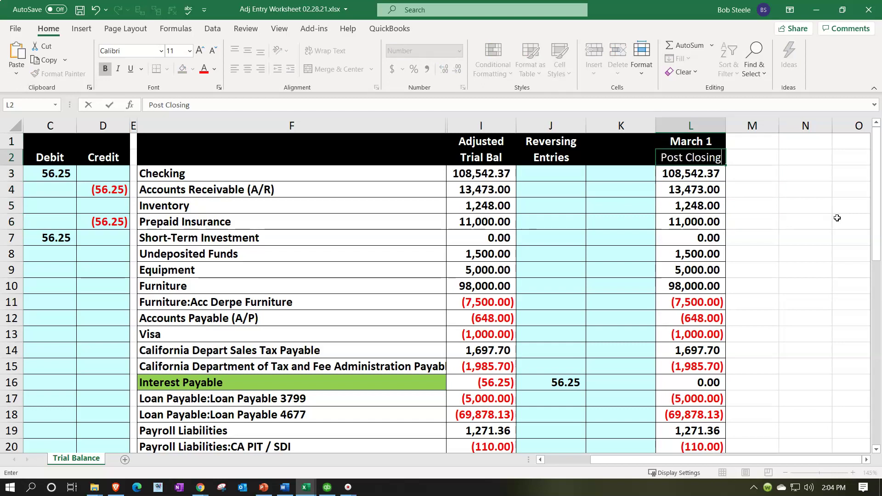
pyautogui.press('Return')
# Head the new blank column "Jan to Mach" in row 1 and "Trial Balance" in row 2
pyautogui.press('Left')
pyautogui.press('Up')
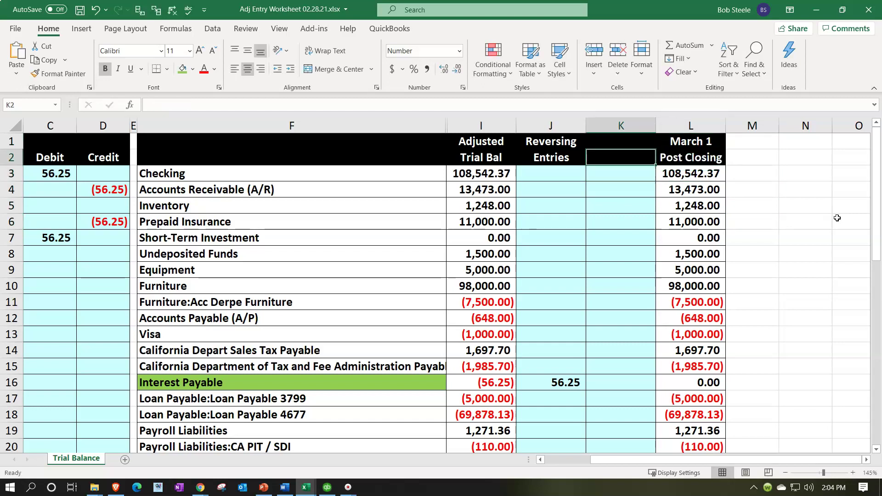
pyautogui.press('Up')
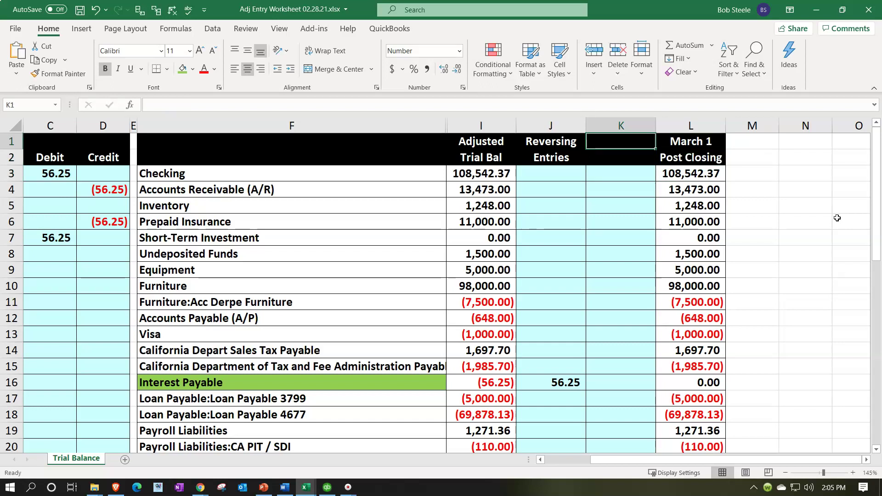
pyautogui.write('Jan to Mach')
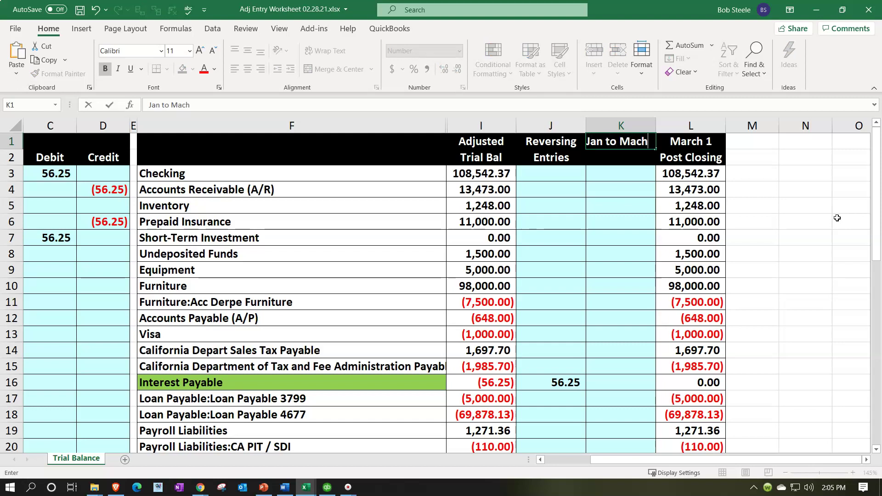
pyautogui.press('Return')
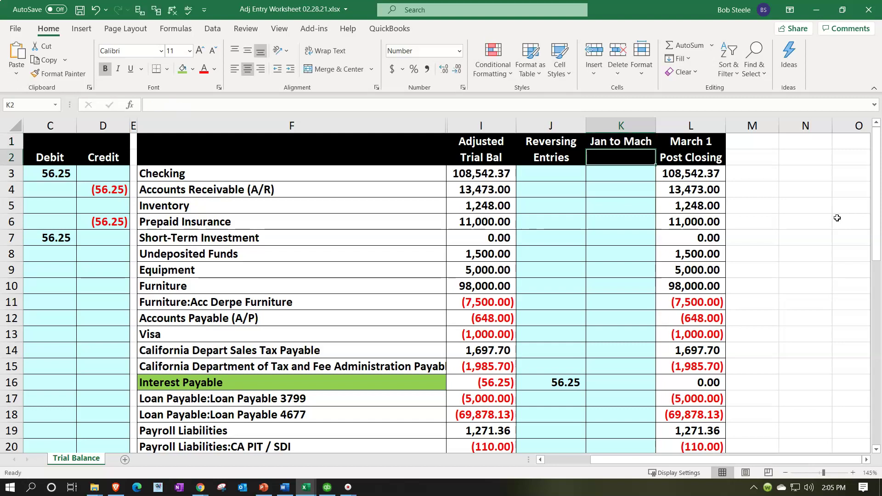
pyautogui.write('Trial Balance')
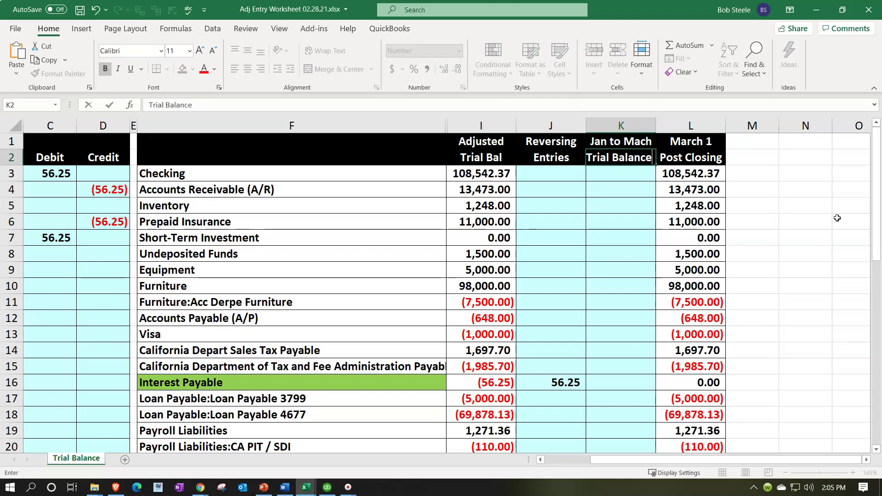
pyautogui.press('Return')
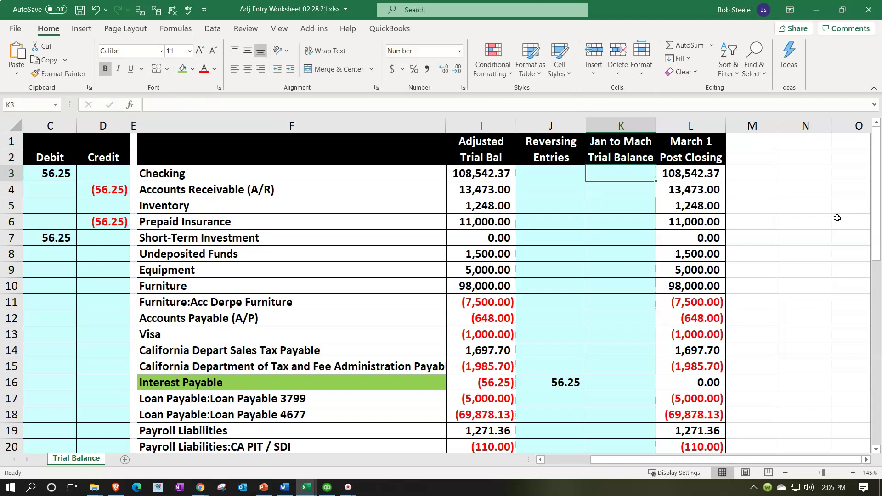
# Remove the fill color from the new column's account rows, K3 through K43
pyautogui.moveTo(621, 177); pyautogui.dragTo(618, 387)
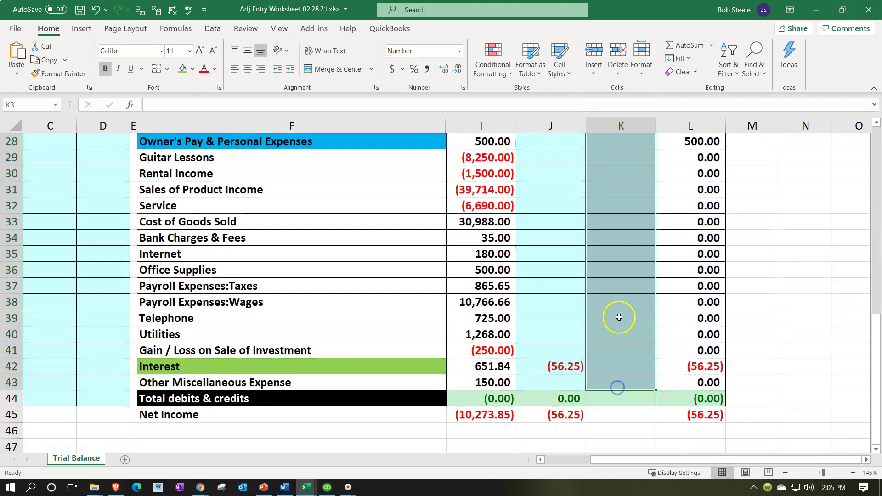
pyautogui.rightClick(623, 281)
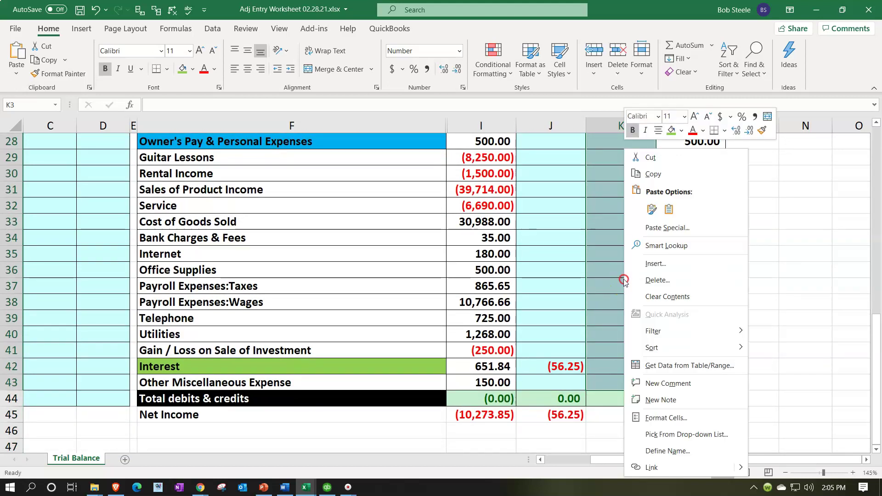
pyautogui.click(681, 131)
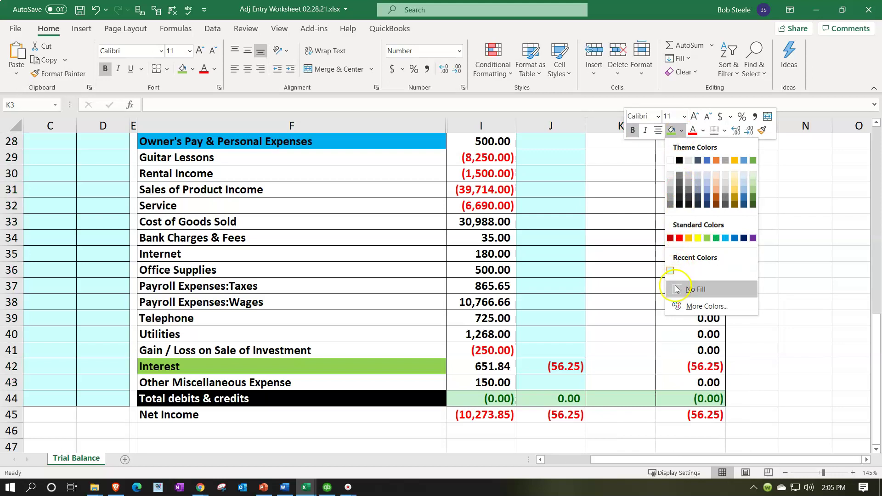
pyautogui.click(691, 289)
pyautogui.scroll(9, 603, 319)
pyautogui.click(603, 319)
pyautogui.click(615, 174)
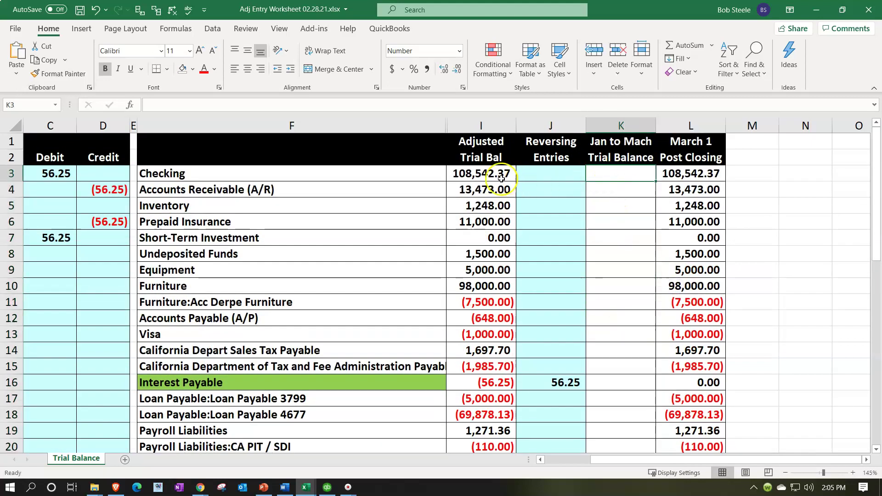
# Inspect the Post Closing column's formulas for Checking in L3 and Bank Charges & Fees in L34
pyautogui.moveTo(500, 174); pyautogui.dragTo(526, 176)
pyautogui.doubleClick(672, 173)
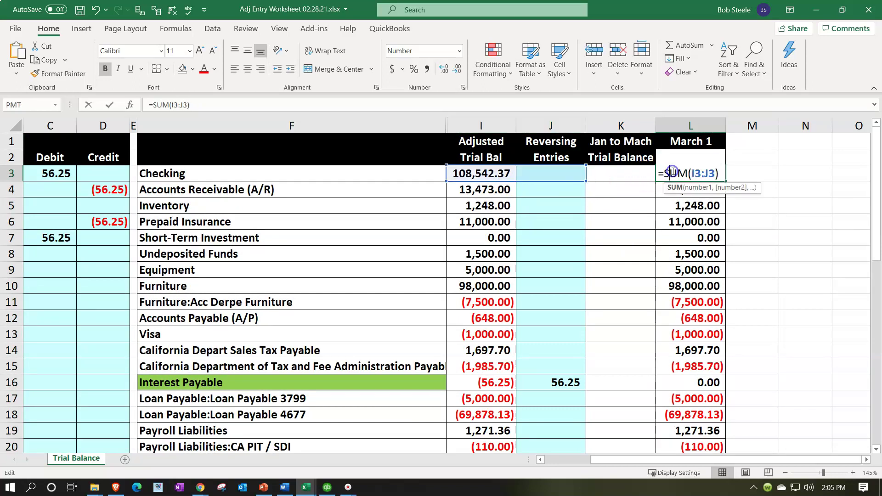
pyautogui.press('Return')
pyautogui.scroll(-1, 710, 261)
pyautogui.scroll(-9, 710, 261)
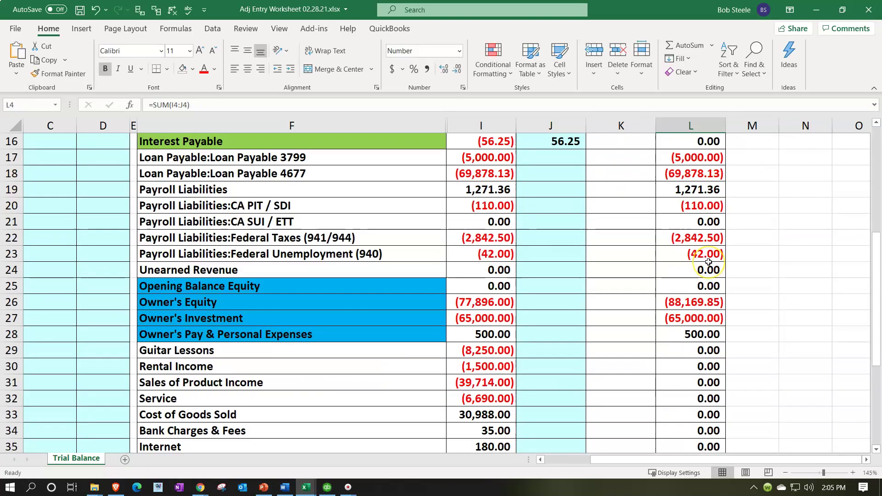
pyautogui.click(692, 234)
pyautogui.write('=+J34')
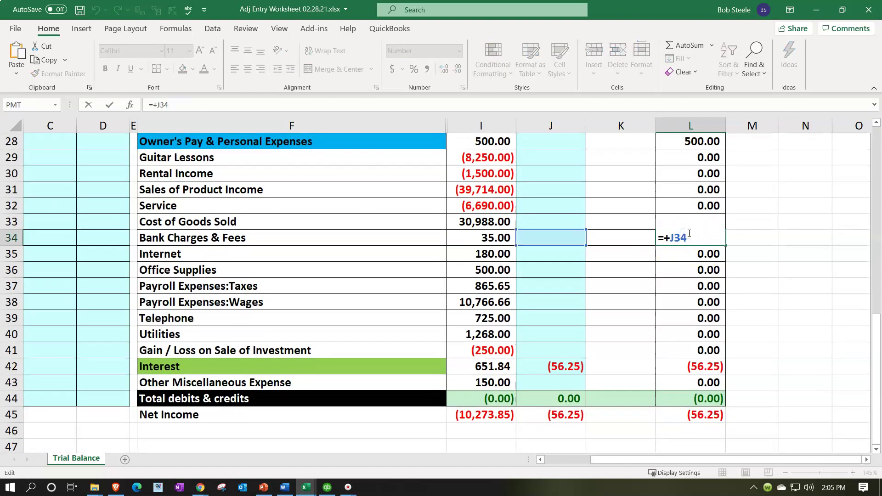
pyautogui.press('Return')
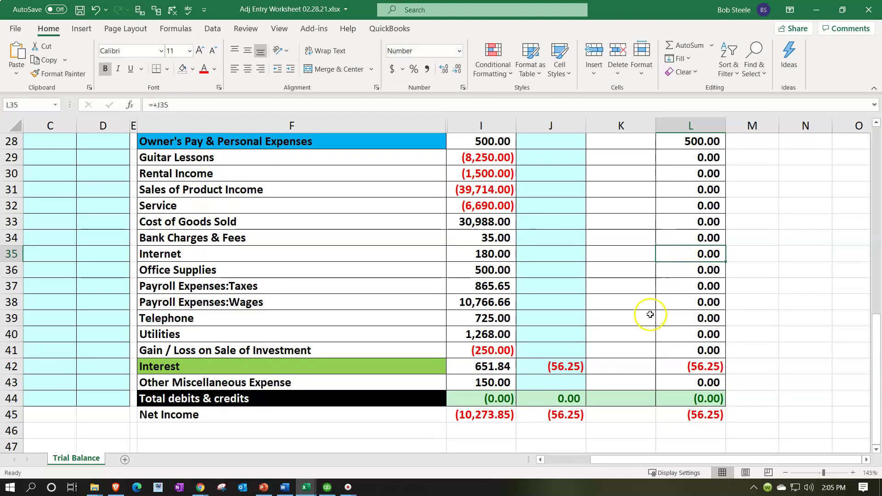
# Enter =SUM(I3:J3) for Checking in K3 and fill the formula down through Other Miscellaneous Expense in K43
pyautogui.scroll(9, 641, 323)
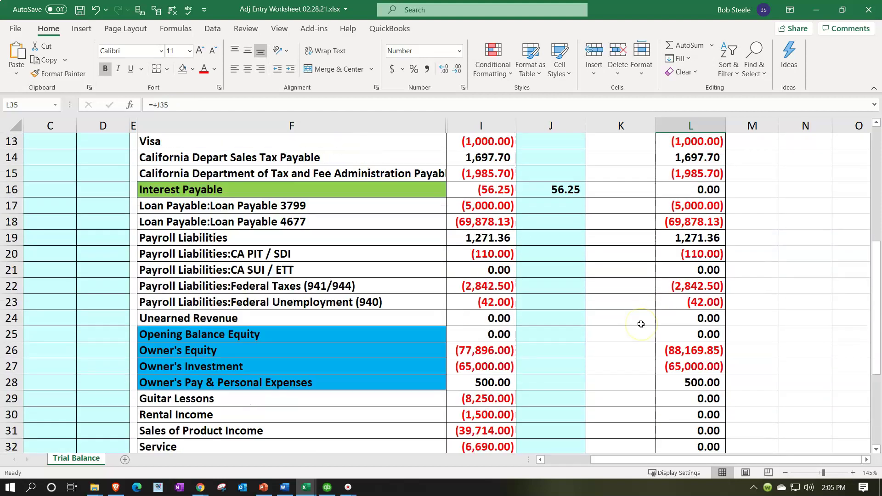
pyautogui.click(629, 176)
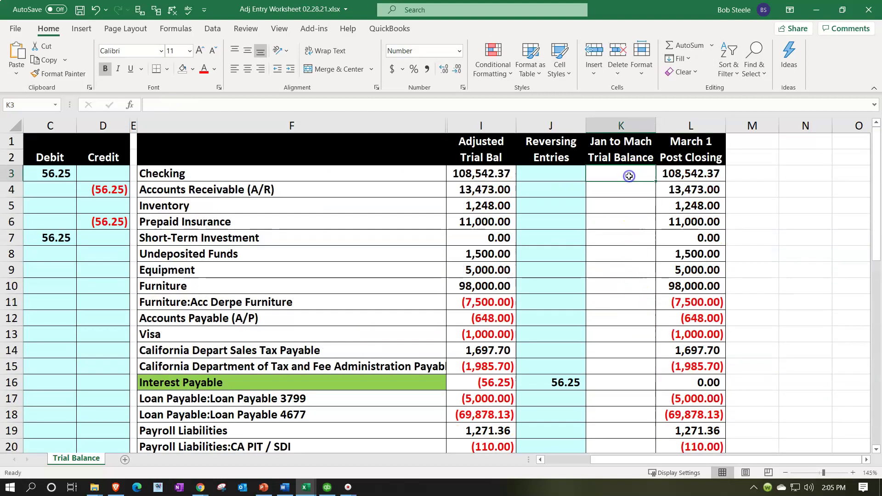
pyautogui.write('=sum(')
pyautogui.press('Left')
pyautogui.press('Left')
pyautogui.hotkey('shift', 'Right')
pyautogui.press('Return')
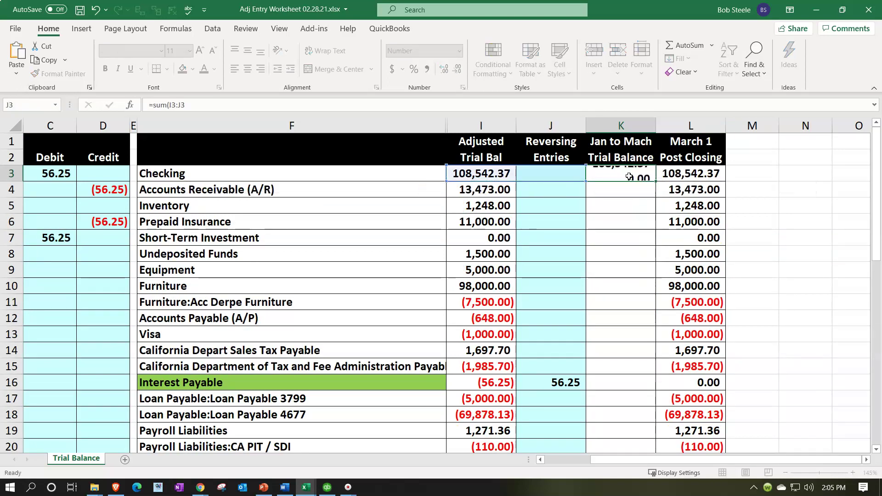
pyautogui.click(625, 175)
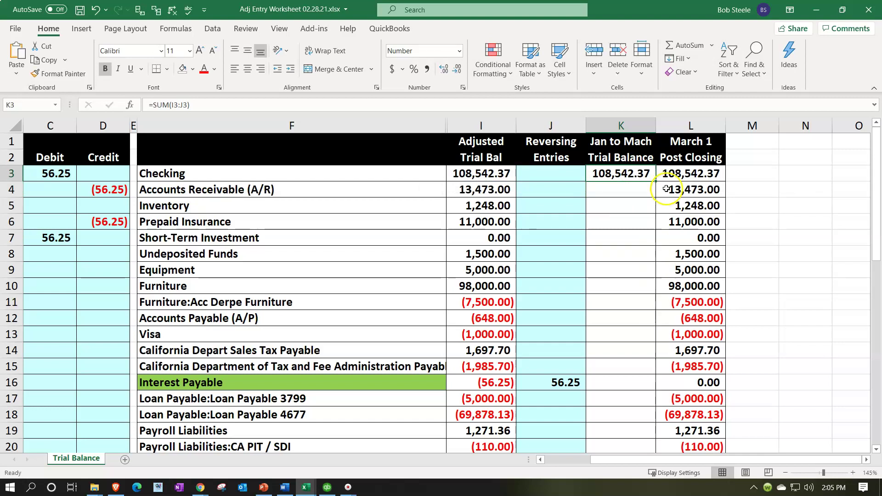
pyautogui.moveTo(658, 182)
pyautogui.mouseDown()
pyautogui.moveTo(650, 186)
pyautogui.moveTo(634, 363)
pyautogui.moveTo(640, 475)
pyautogui.moveTo(640, 400)
pyautogui.mouseUp()
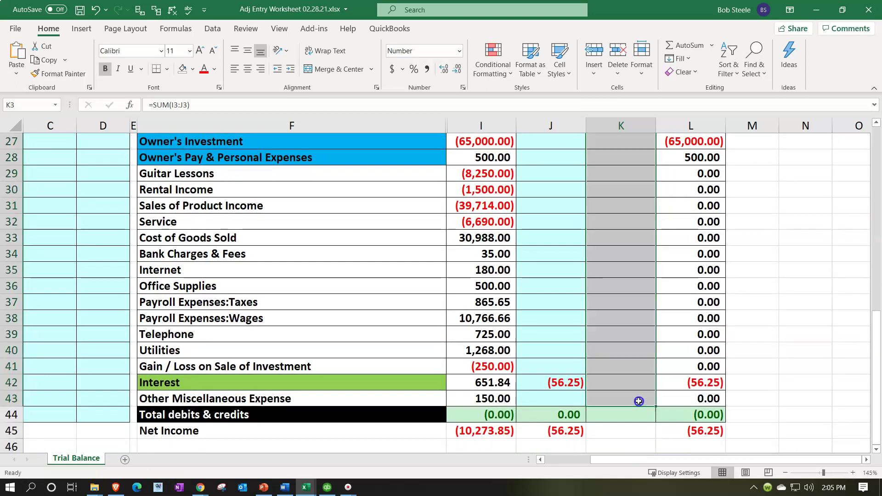
# Inspect the Payroll Expenses:Wages formulas in the Jan to Mach Trial Balance and March 1 Post Closing columns
pyautogui.doubleClick(627, 318)
pyautogui.press('Return')
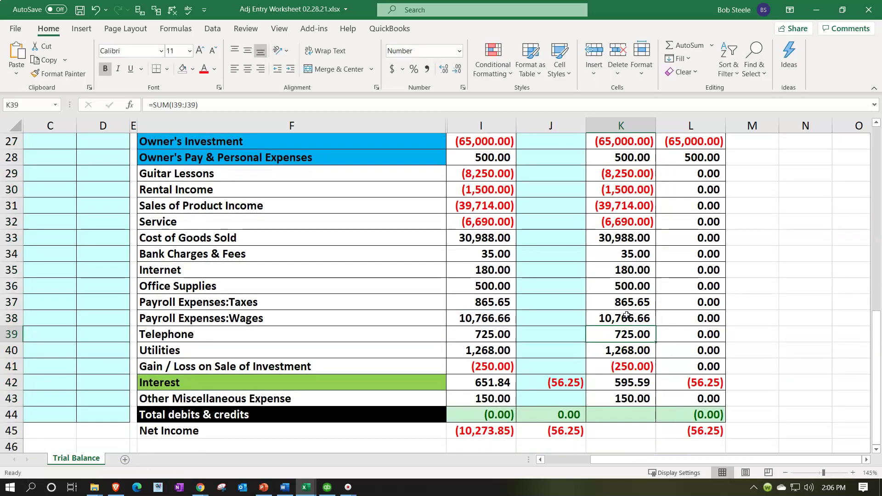
pyautogui.click(691, 315)
pyautogui.write('=+J38')
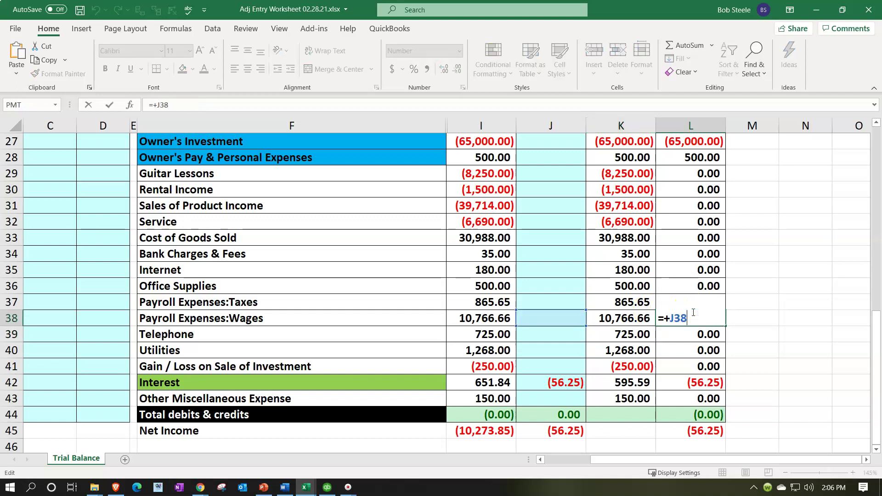
pyautogui.press('Return')
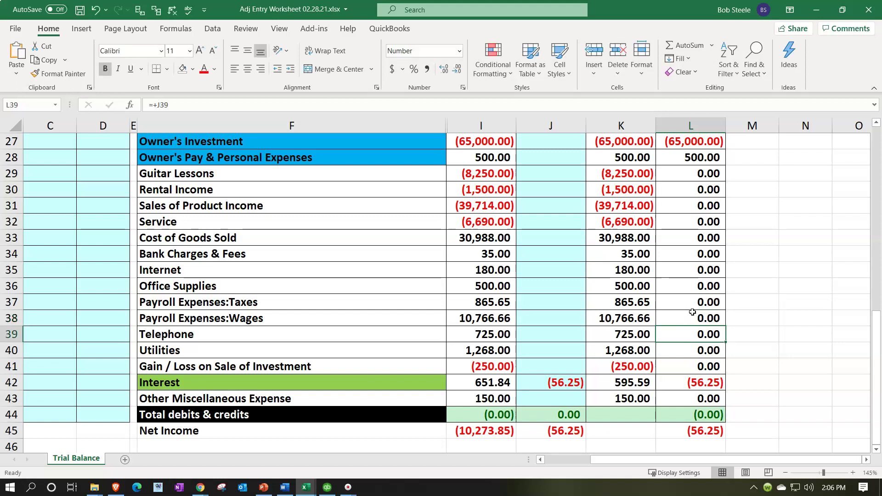
# Copy the total debits & credits and net income formulas from J44:J45 into K44:K45 and check the copied total's formula
pyautogui.moveTo(577, 413); pyautogui.dragTo(579, 433)
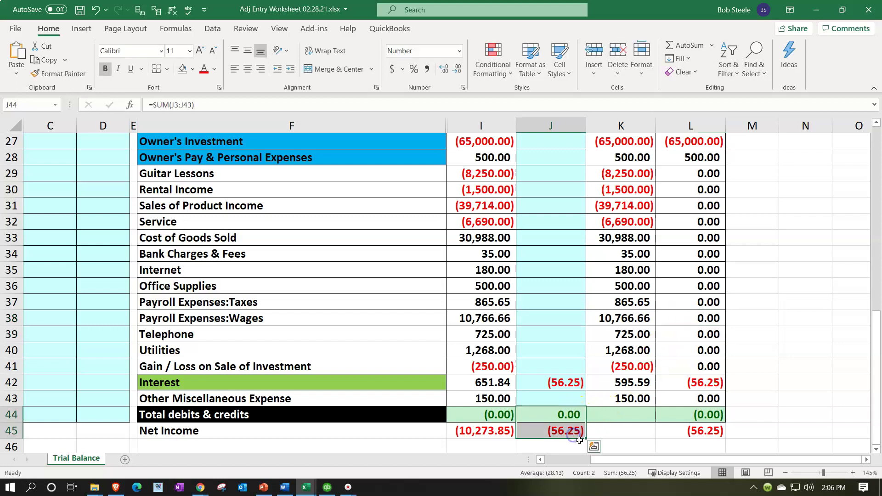
pyautogui.moveTo(587, 438); pyautogui.dragTo(633, 436)
pyautogui.doubleClick(634, 416)
pyautogui.press('Return')
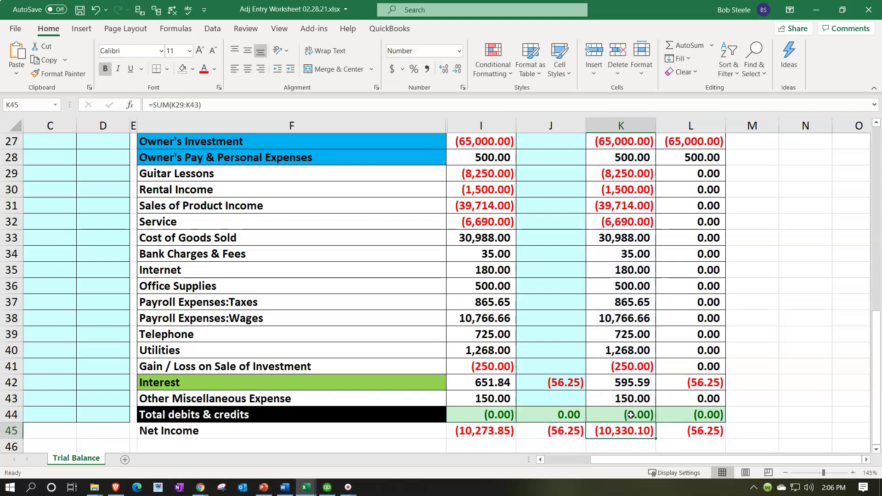
# Compare the worksheet's Net Income row with the QuickBooks Profit and Loss report for January 1 to March 1, 2021, and return to the workbook
pyautogui.scroll(-1, 631, 415)
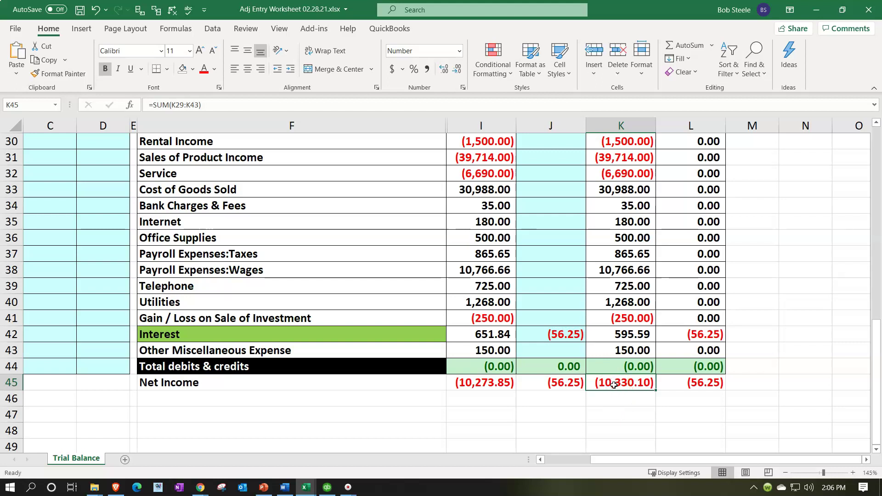
pyautogui.click(709, 390)
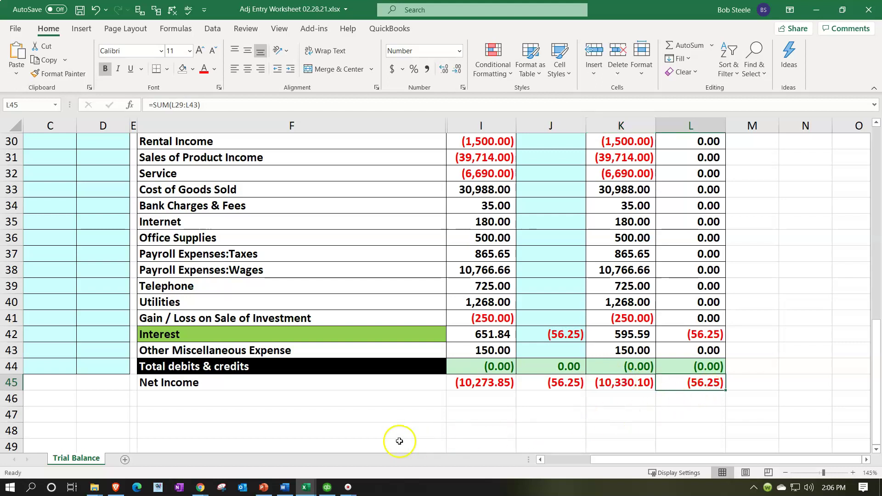
pyautogui.moveTo(202, 489)
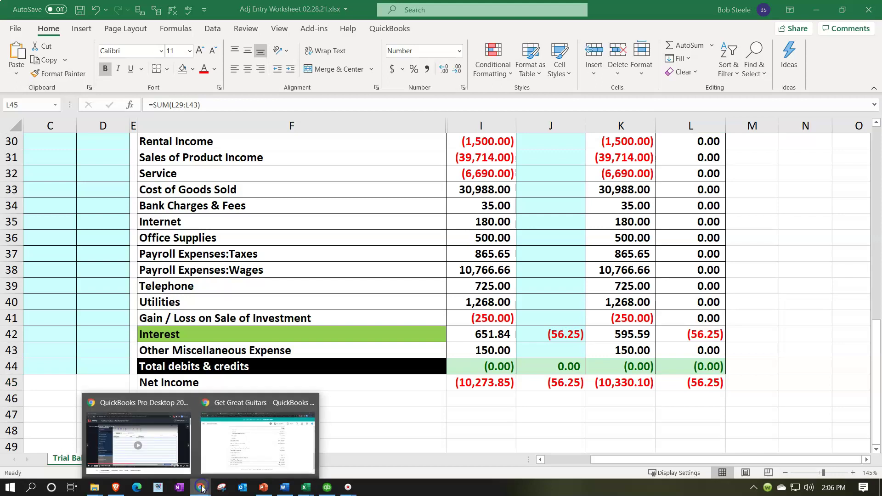
pyautogui.click(233, 451)
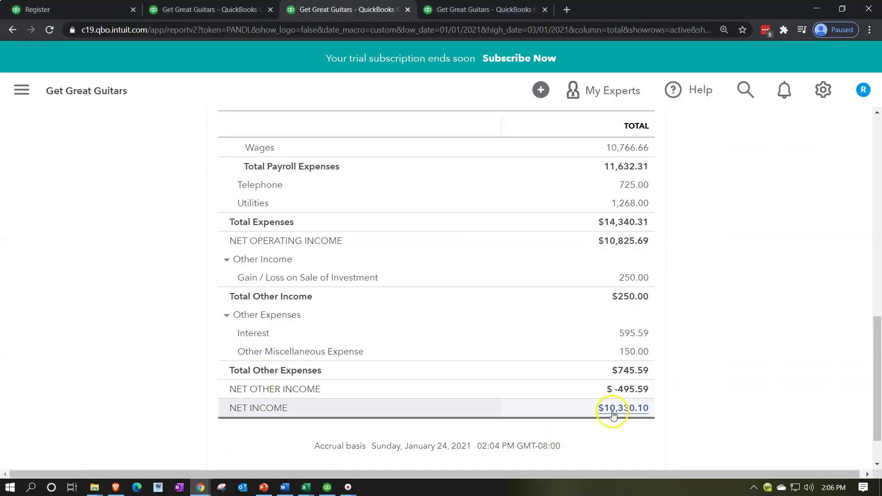
pyautogui.scroll(20, 613, 415)
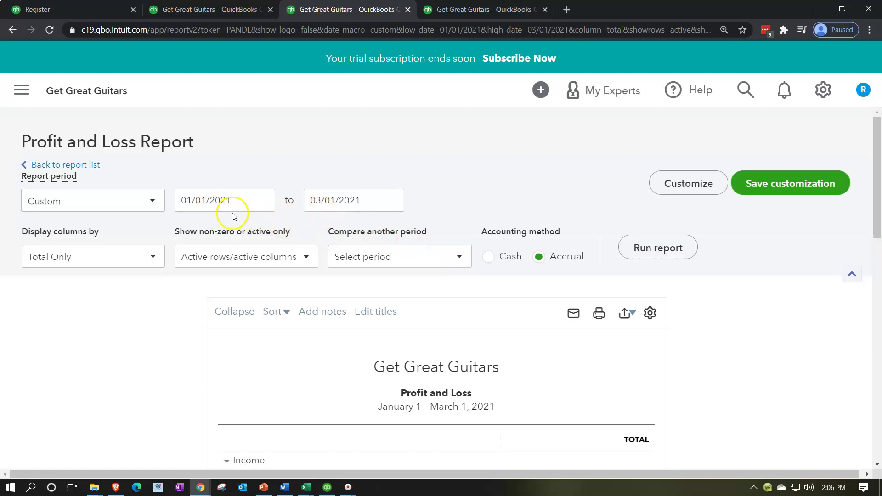
pyautogui.scroll(-20, 307, 217)
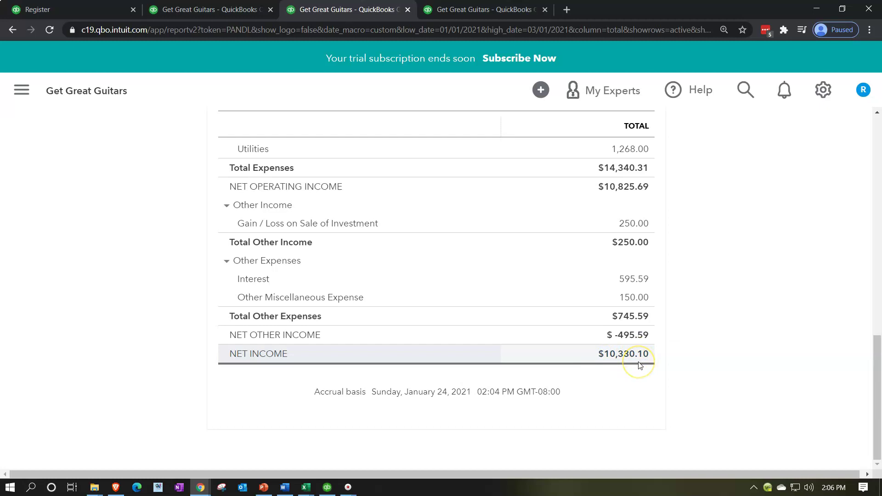
pyautogui.click(304, 488)
pyautogui.click(304, 488)
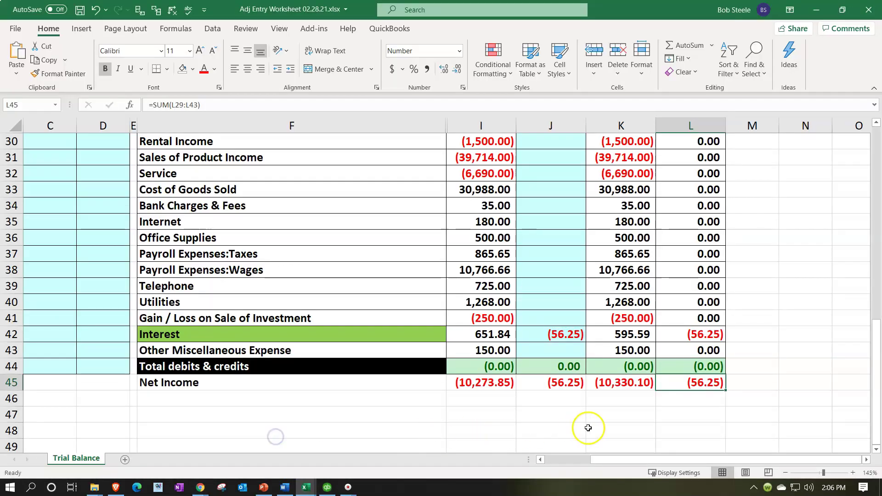
# Inspect the Net Income formulas in K45 and L45 and the post-closing payroll and telephone expense amounts
pyautogui.click(624, 381)
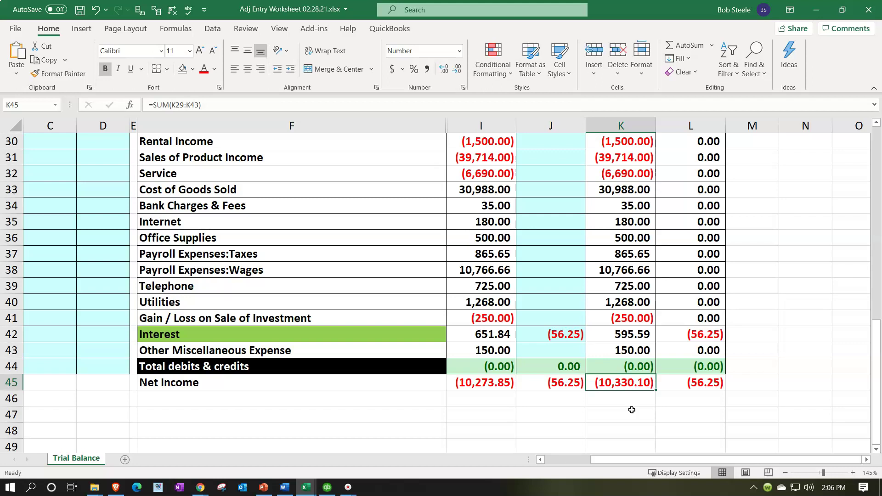
pyautogui.click(684, 383)
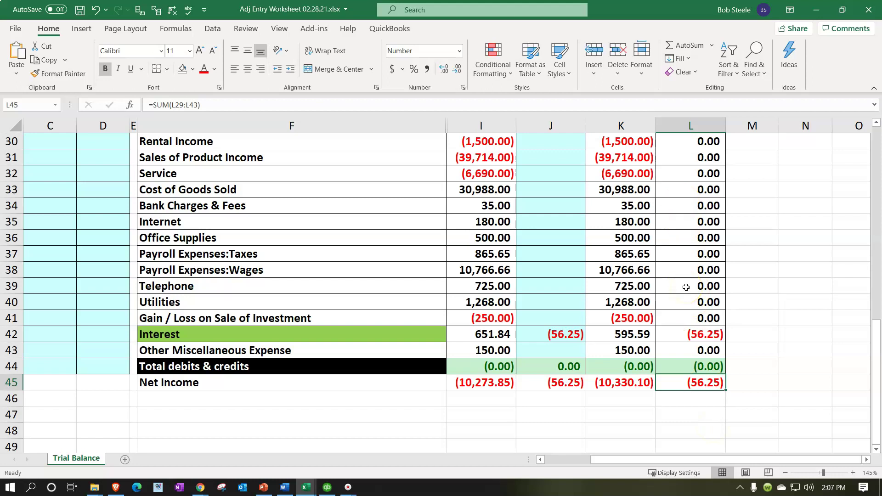
pyautogui.moveTo(630, 253); pyautogui.dragTo(625, 289)
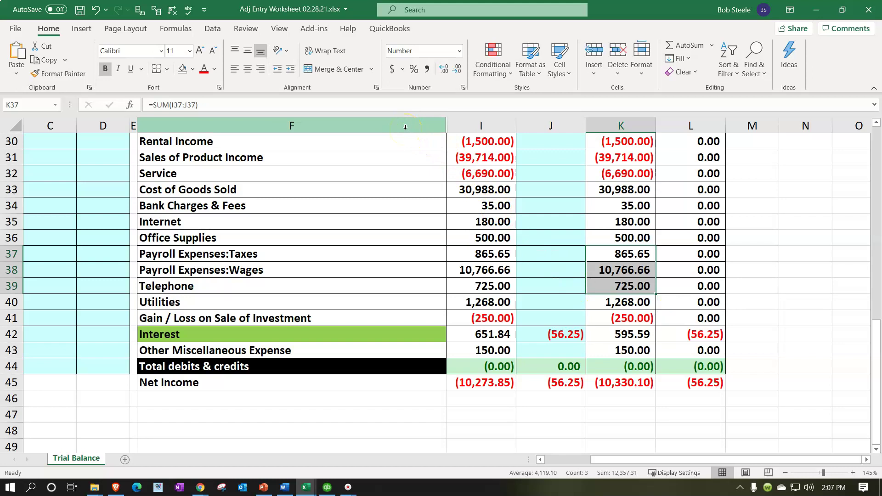
# Unhide the hidden columns G and H between the account names and the January to March trial balance
pyautogui.moveTo(405, 127); pyautogui.dragTo(518, 127)
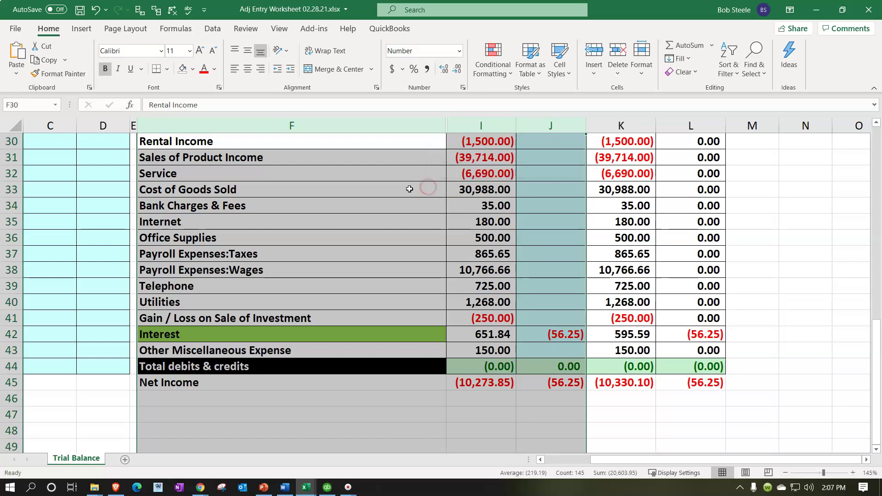
pyautogui.rightClick(365, 191)
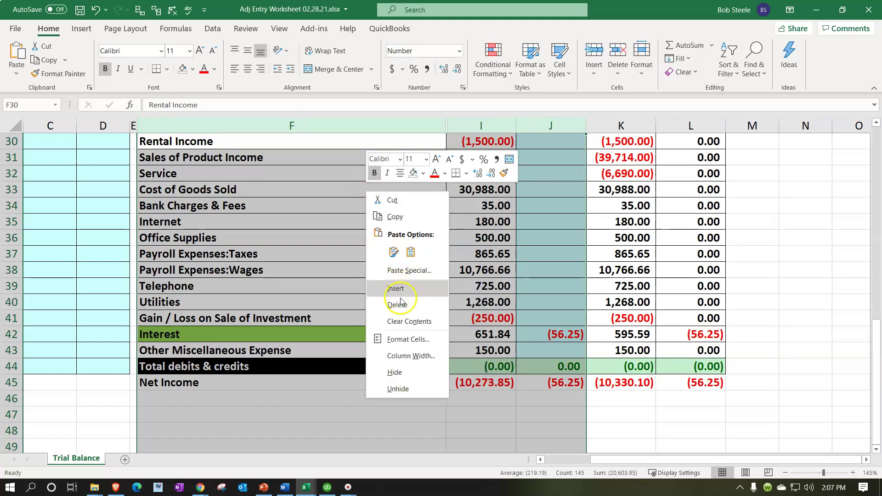
pyautogui.click(399, 389)
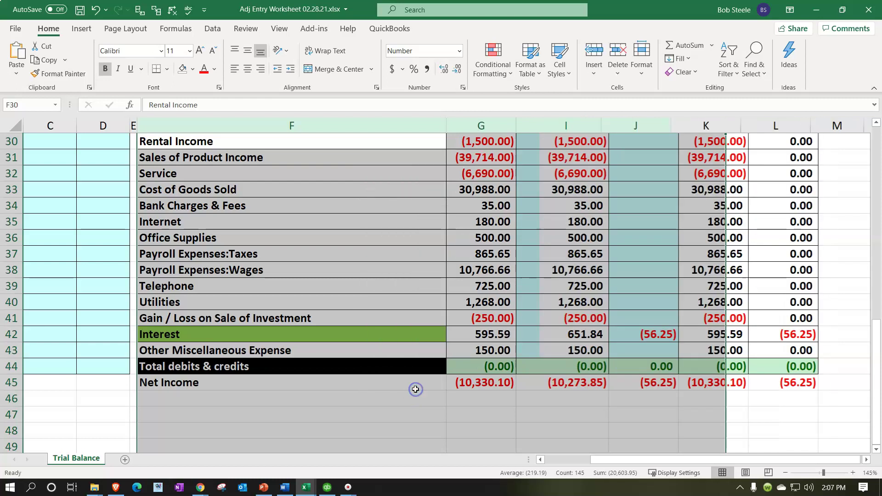
# Compare the Net Income amounts and formulas in row 45 across the trial balance and entry columns G through L
pyautogui.click(504, 386)
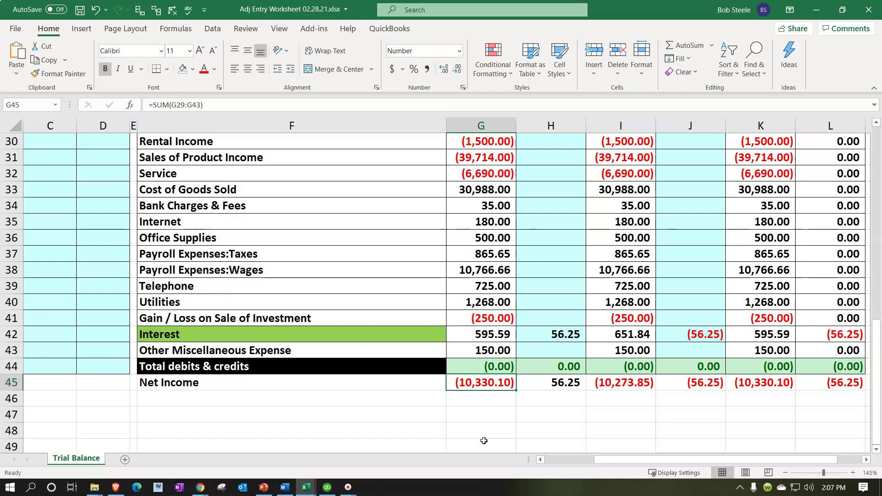
pyautogui.press('Right')
pyautogui.press('Right')
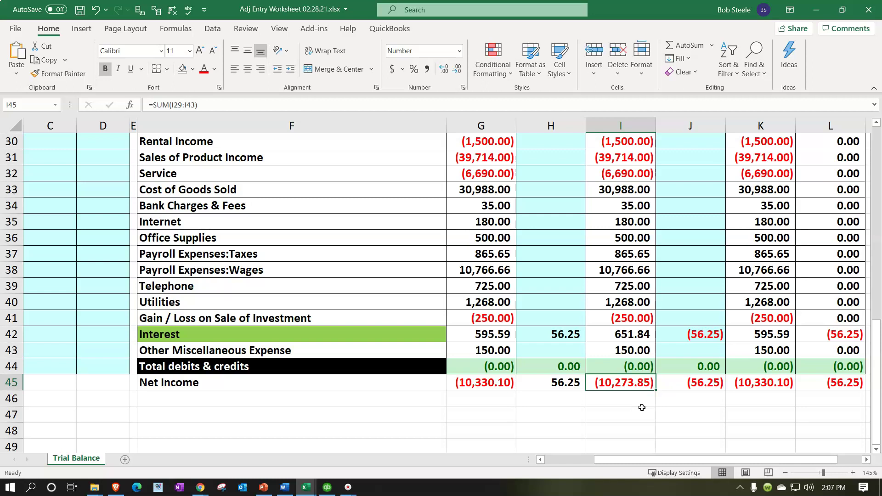
pyautogui.press('Right')
pyautogui.press('Right')
pyautogui.press('Left')
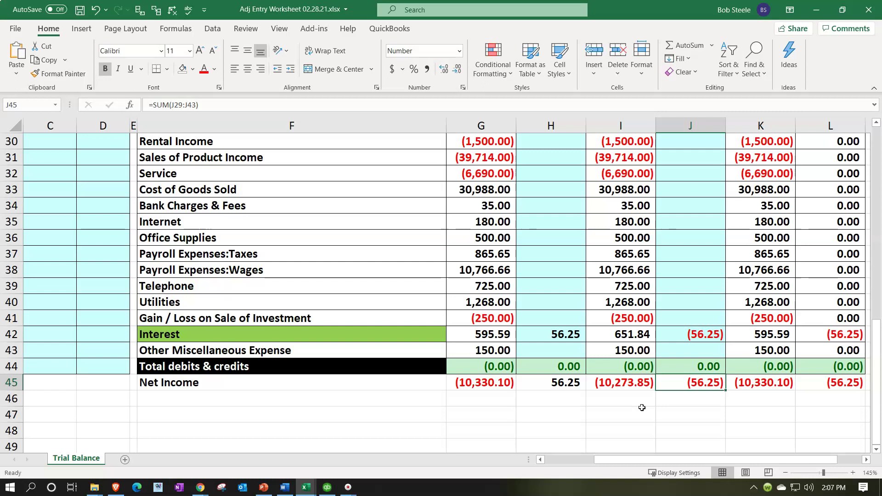
pyautogui.press('Right')
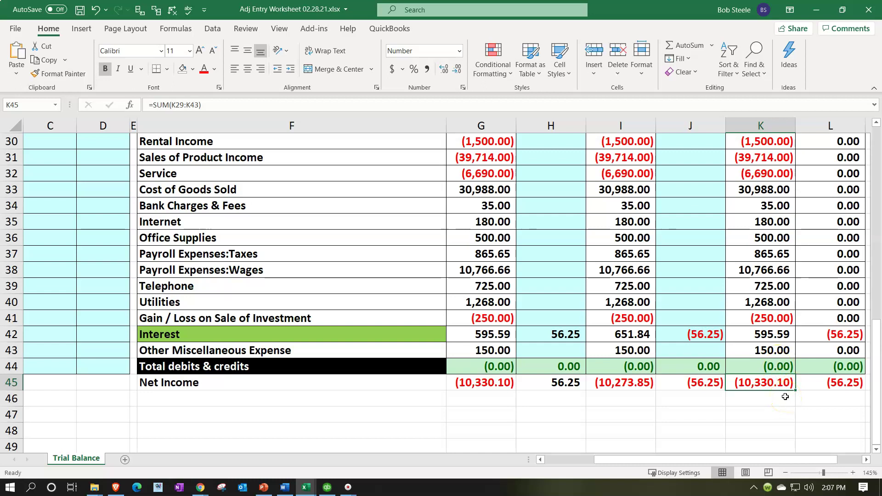
pyautogui.click(626, 384)
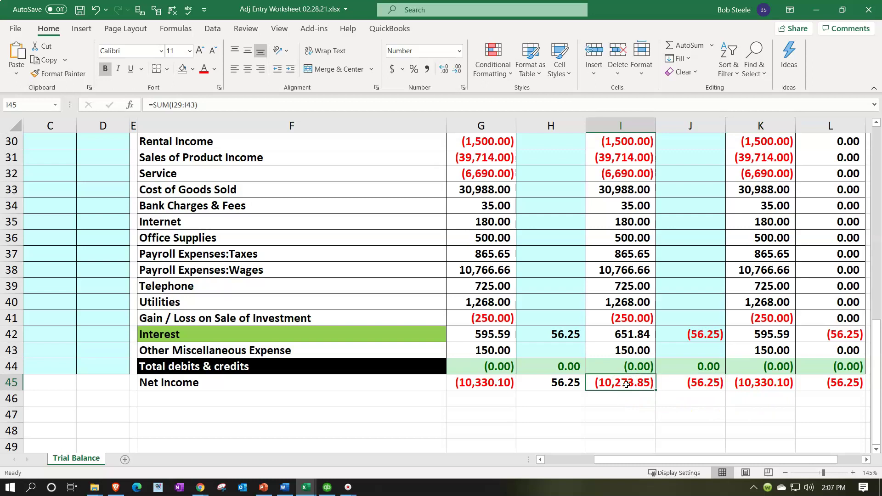
pyautogui.press('Right')
pyautogui.press('Right')
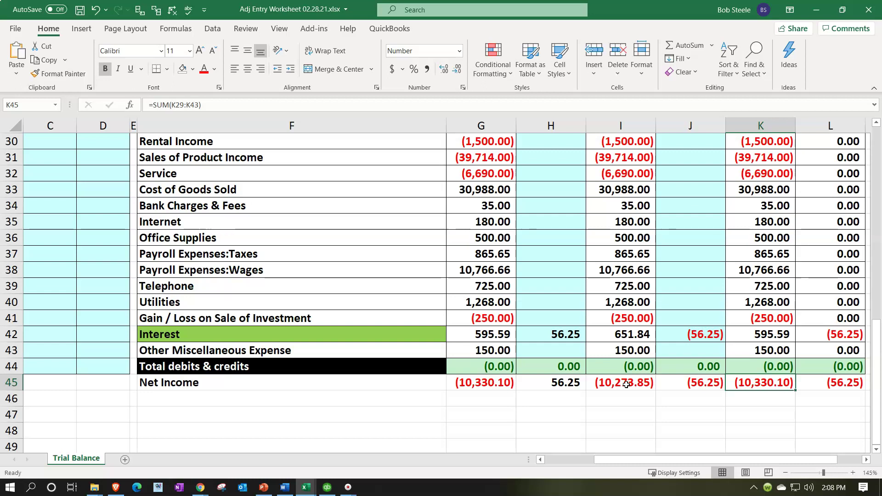
pyautogui.press('Right')
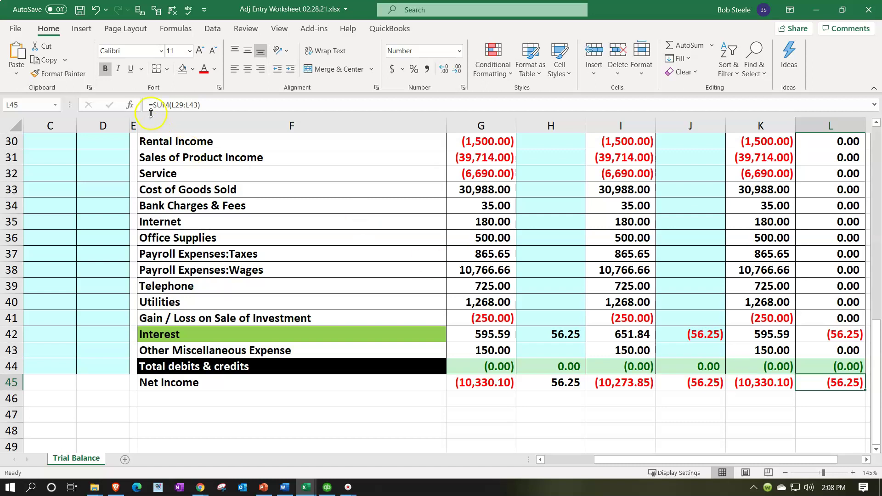
# Save the workbook and switch to the Trial Balance report for Get Great Guitars in QuickBooks
pyautogui.click(80, 9)
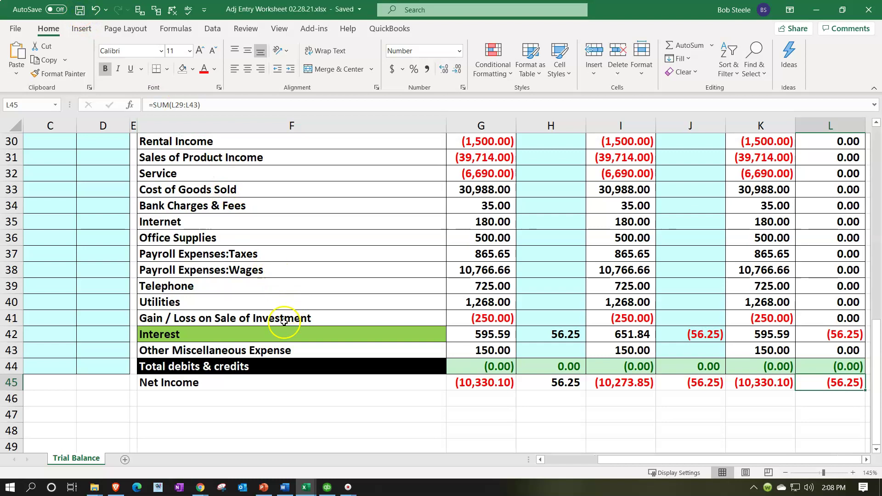
pyautogui.moveTo(197, 490)
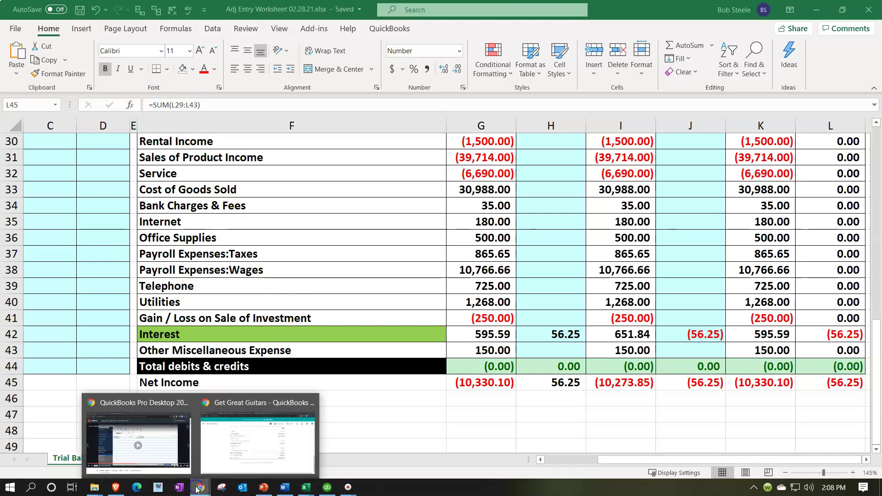
pyautogui.click(247, 447)
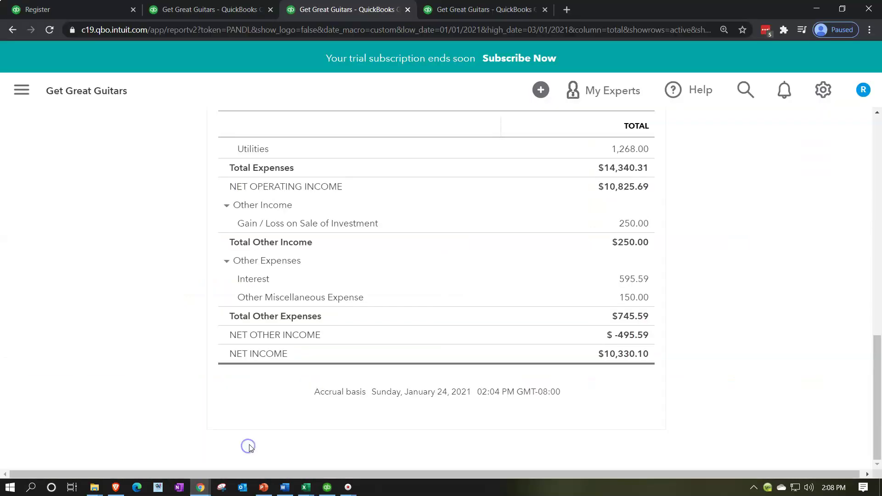
pyautogui.click(474, 9)
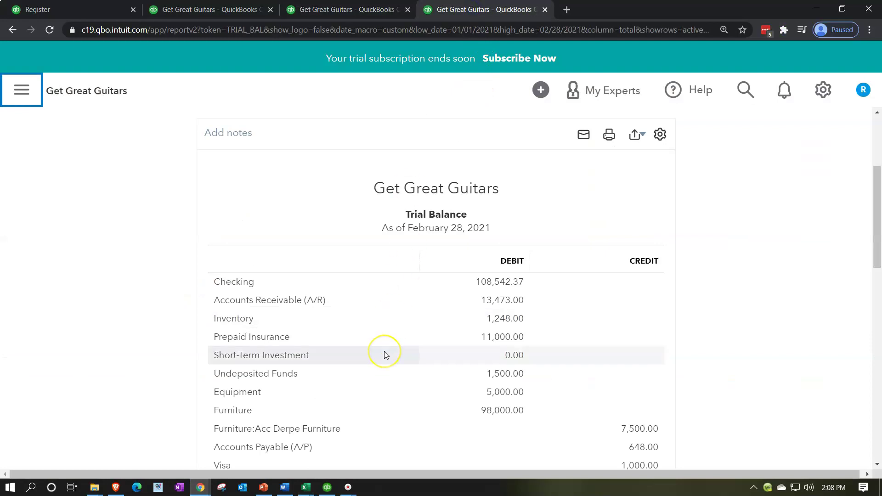
# Set the Trial Balance report's end date to 03/01/2021, keeping 01/01/2021 as the start, and run it
pyautogui.scroll(4, 385, 352)
pyautogui.click(232, 201)
pyautogui.tripleClick(234, 202)
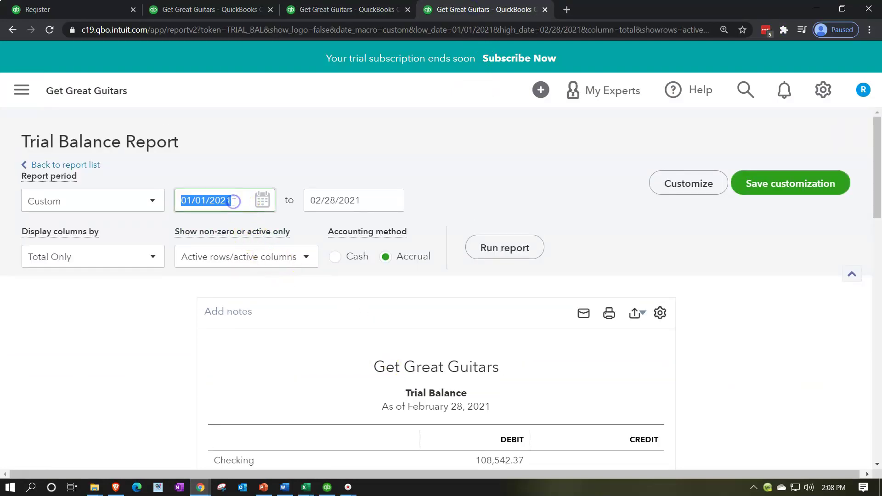
pyautogui.press('Tab')
pyautogui.press('+')
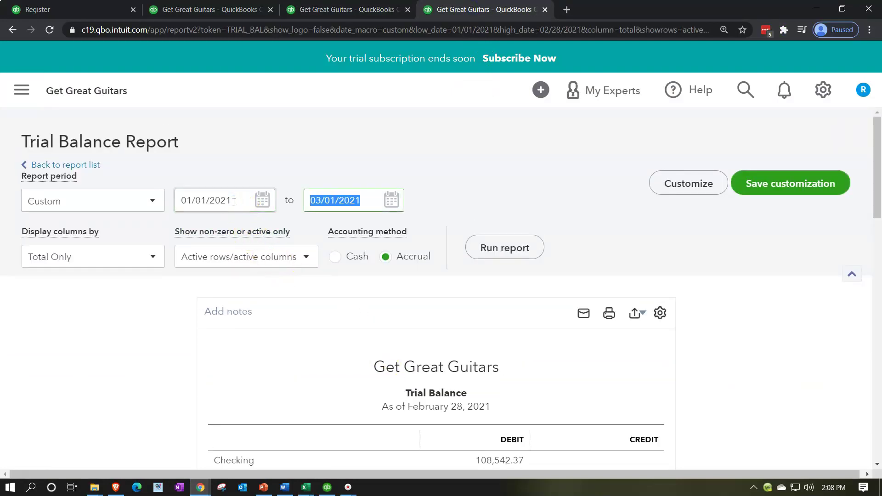
pyautogui.click(508, 251)
# Review the Trial Balance as of March 1, 2021 from Checking through Interest and the report total
pyautogui.scroll(-4, 508, 251)
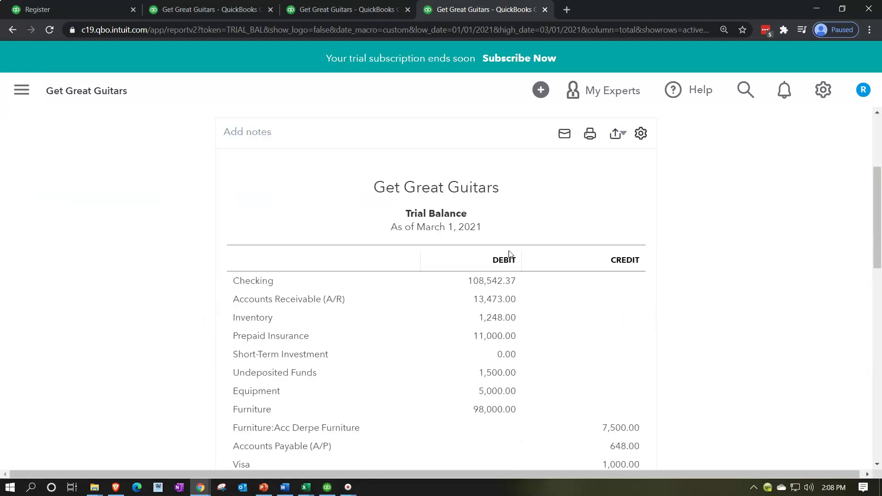
pyautogui.scroll(-1, 206, 305)
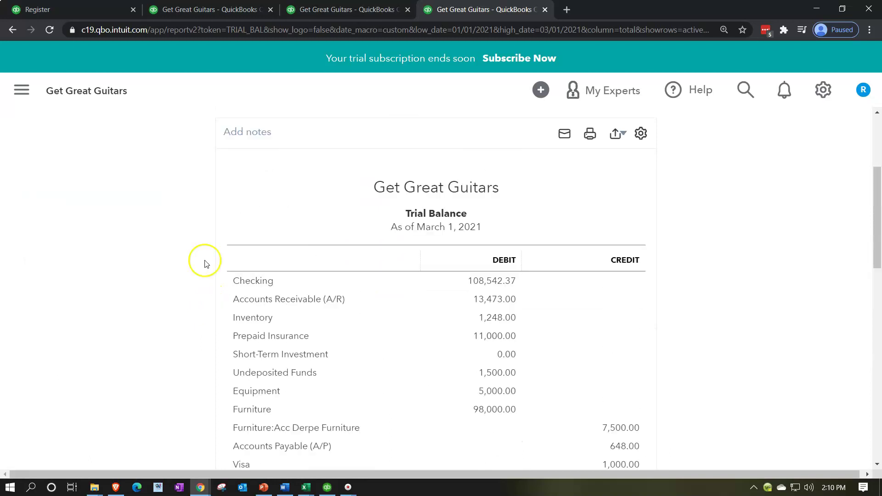
pyautogui.scroll(-1, 205, 262)
pyautogui.scroll(-1, 205, 263)
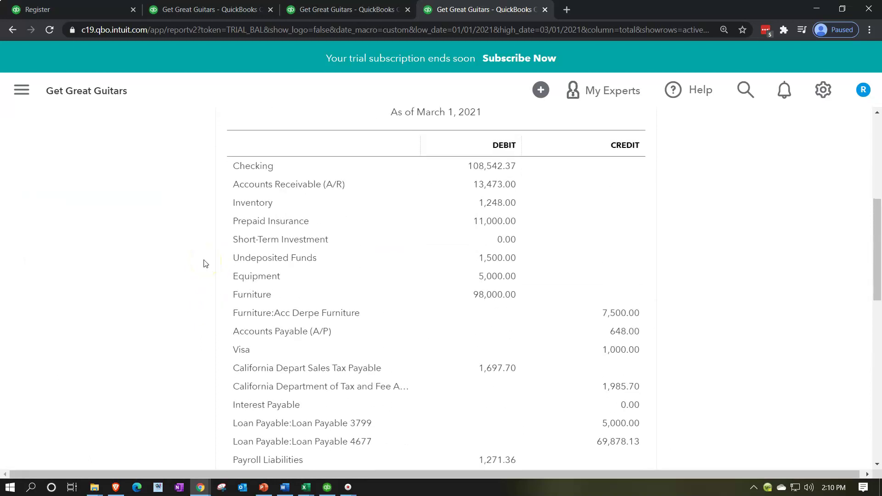
pyautogui.scroll(-6, 205, 264)
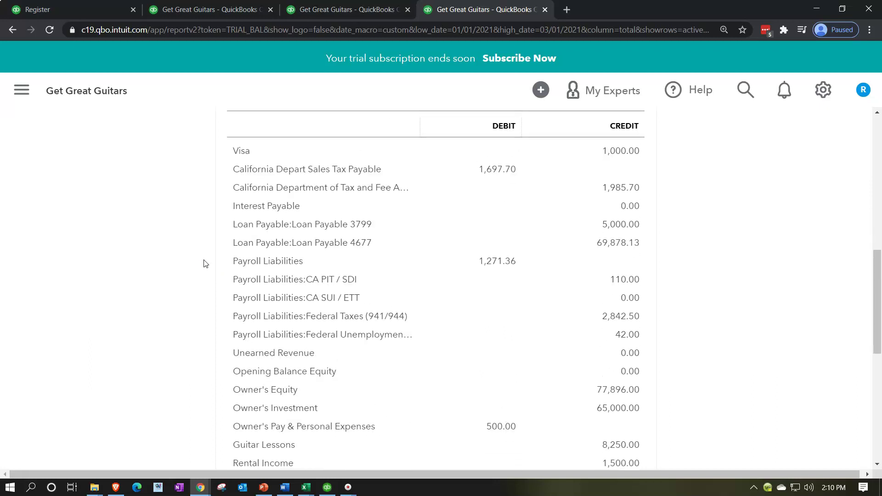
pyautogui.scroll(-4, 205, 264)
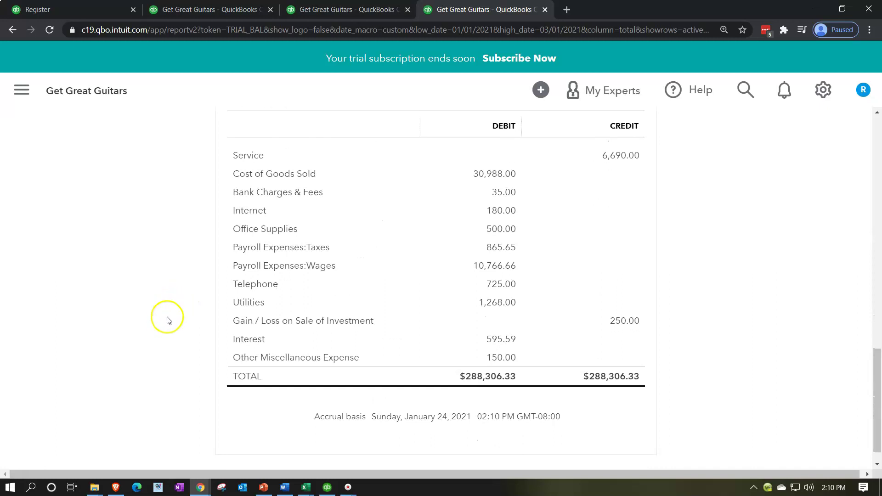
# Set the Trial Balance start date to 03/01/2021, rerun the report, and review its accounts down to the total
pyautogui.scroll(12, 166, 326)
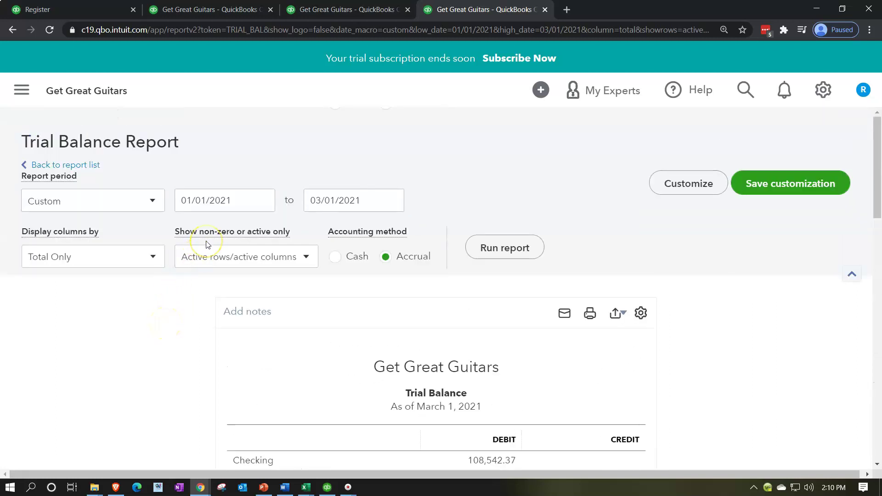
pyautogui.moveTo(233, 203); pyautogui.dragTo(141, 203)
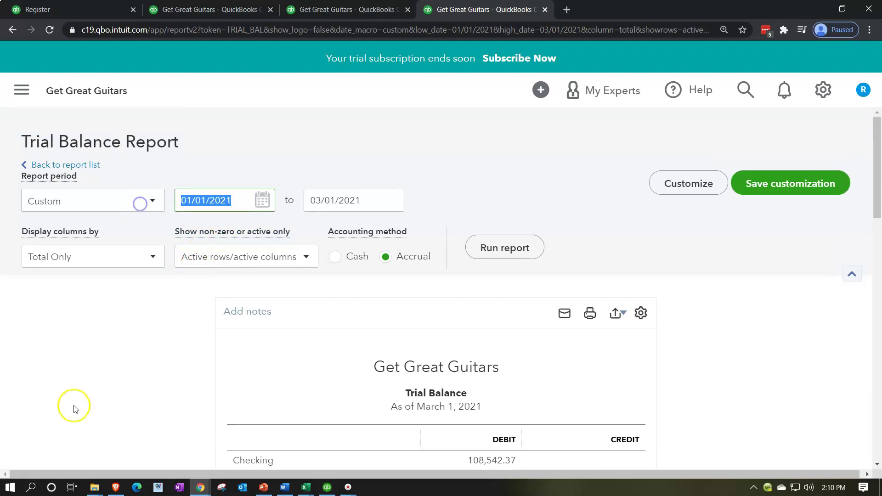
pyautogui.write('03/01/2021')
pyautogui.press('Tab')
pyautogui.click(497, 252)
pyautogui.scroll(-4, 502, 257)
pyautogui.scroll(-1, 205, 332)
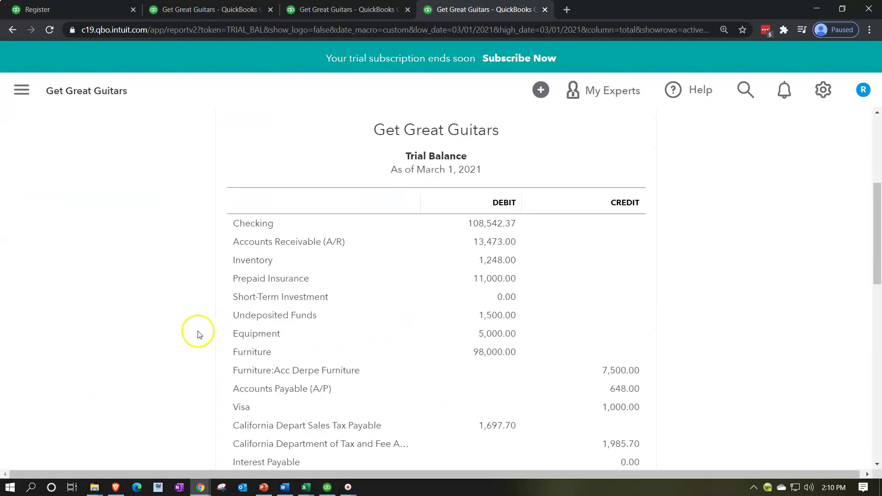
pyautogui.scroll(-10, 197, 334)
pyautogui.scroll(-3, 193, 337)
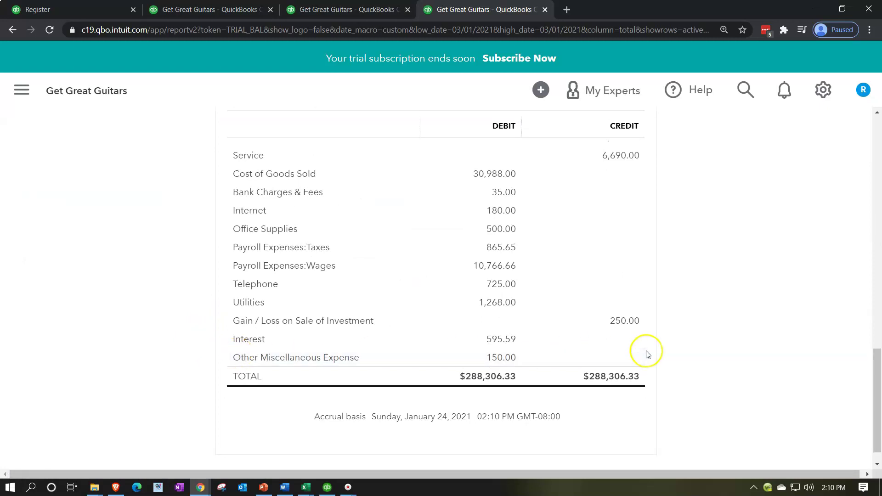
# Run the Trial Balance for 01/01/2022 to 01/01/2022 and review the equity accounts and the report total
pyautogui.scroll(3, 647, 354)
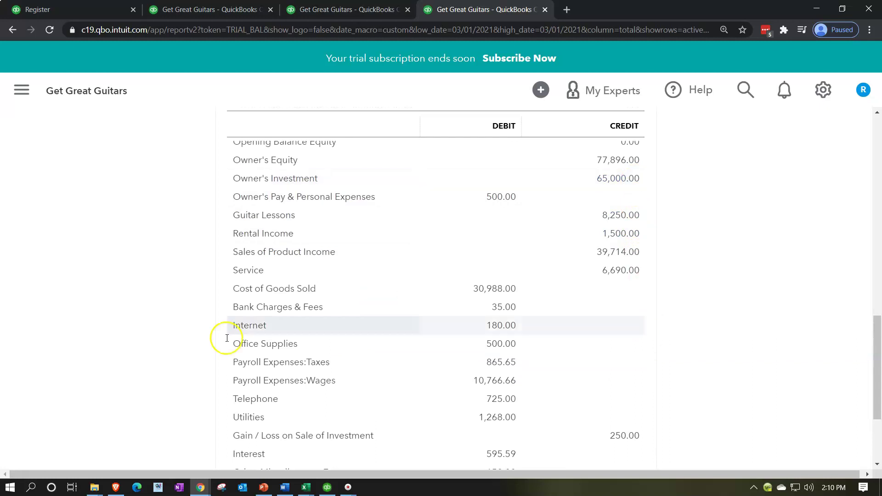
pyautogui.scroll(10, 193, 345)
pyautogui.click(242, 197)
pyautogui.moveTo(243, 198); pyautogui.dragTo(130, 190)
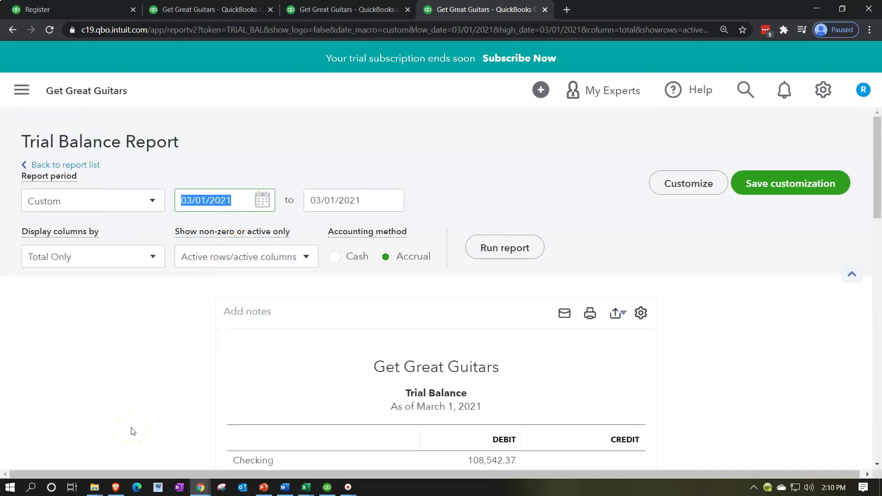
pyautogui.write('01012022')
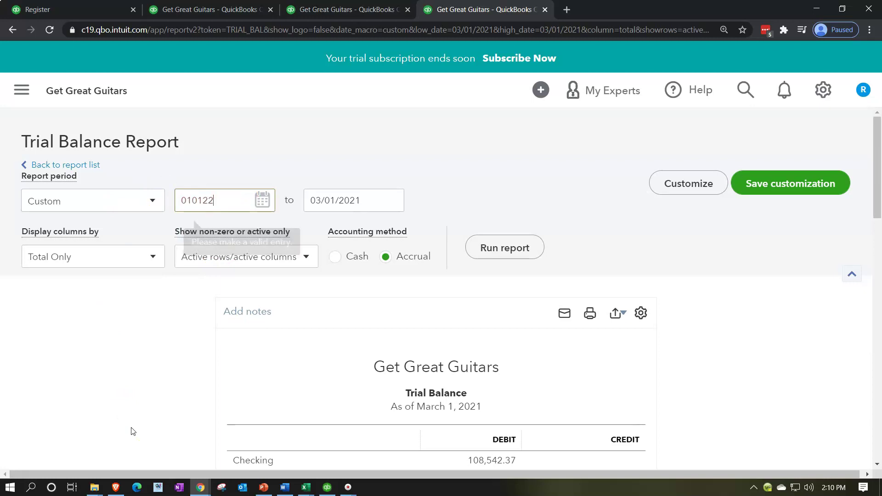
pyautogui.press('Tab')
pyautogui.write('01012022')
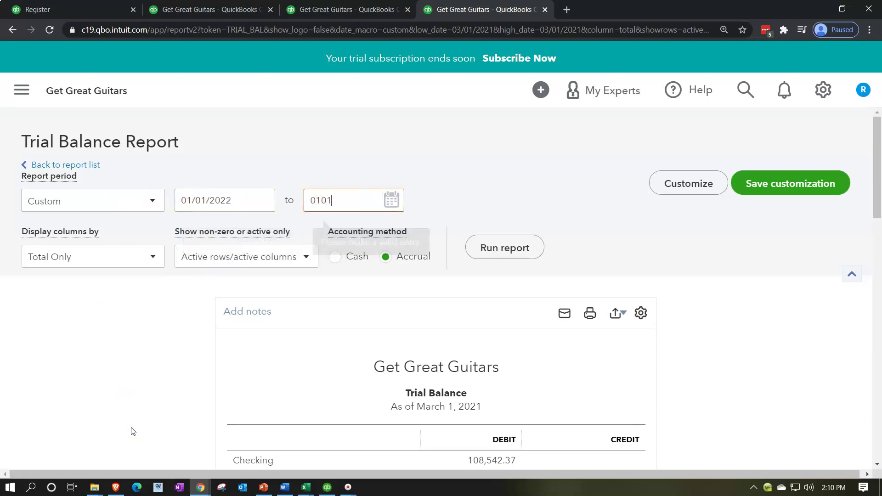
pyautogui.press('Tab')
pyautogui.click(478, 252)
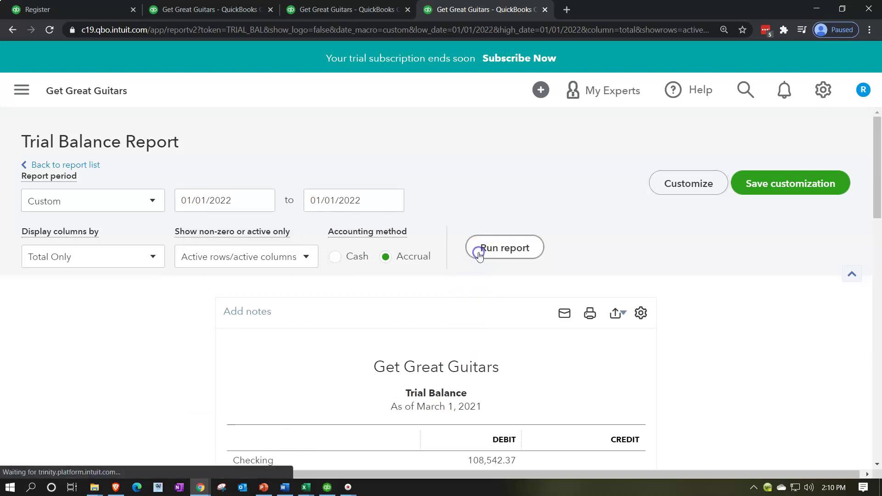
pyautogui.scroll(-9, 193, 392)
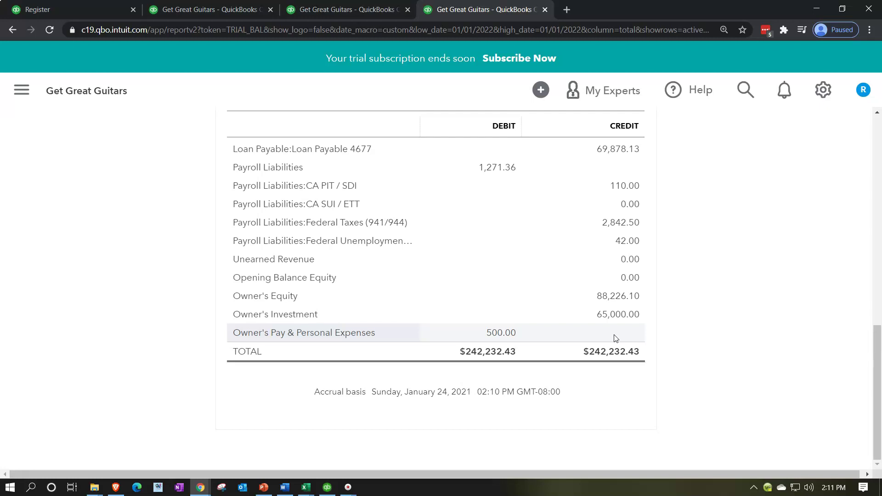
pyautogui.scroll(15, 244, 322)
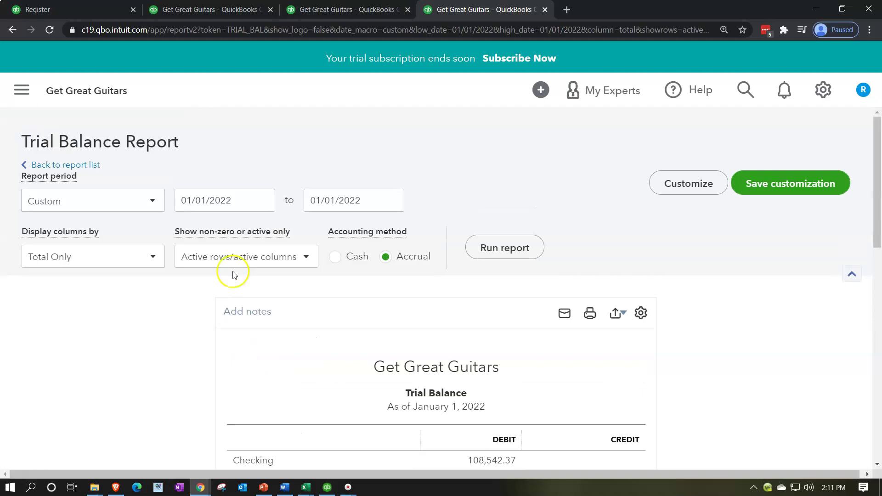
# Run the Trial Balance for 01/01/2021 to 03/01/2021 and review the income and expense accounts down to the report total
pyautogui.click(245, 207)
pyautogui.write('01')
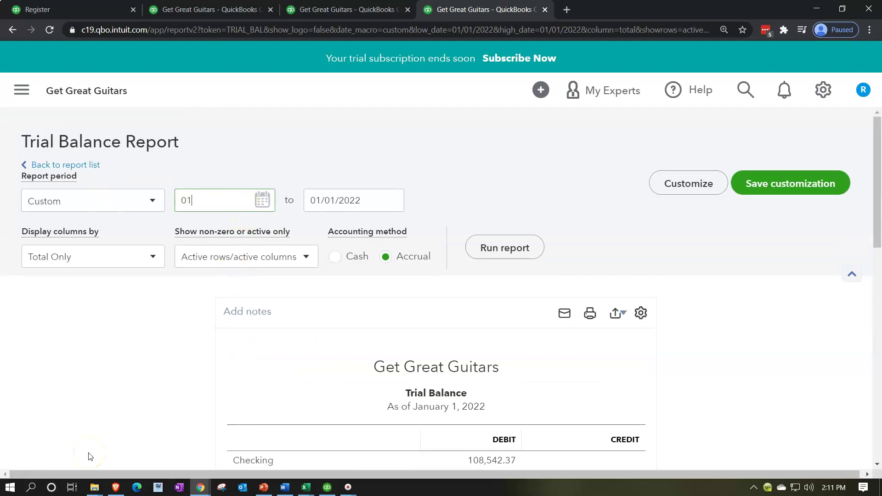
pyautogui.write('/01/20212')
pyautogui.press('Tab')
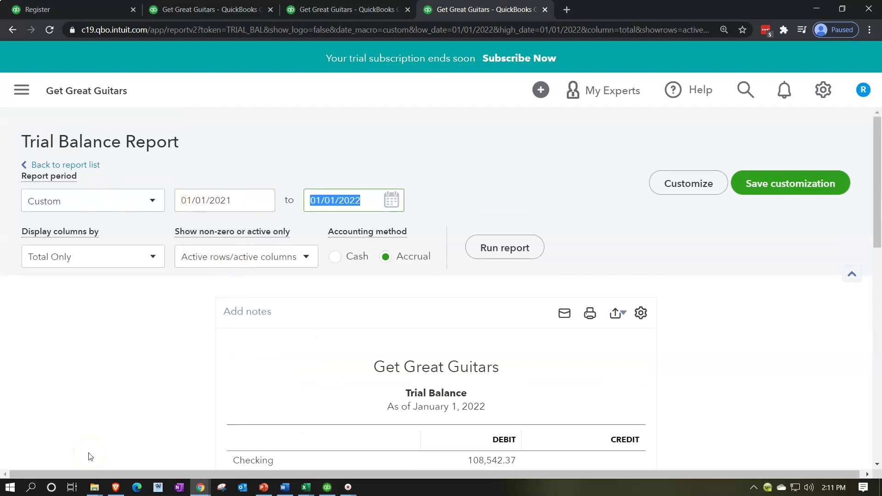
pyautogui.write('03/01/202')
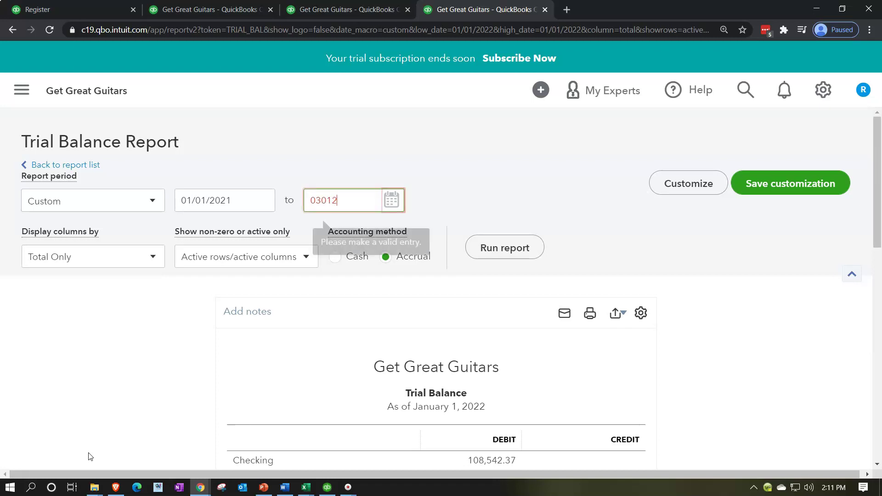
pyautogui.write('1')
pyautogui.click(507, 256)
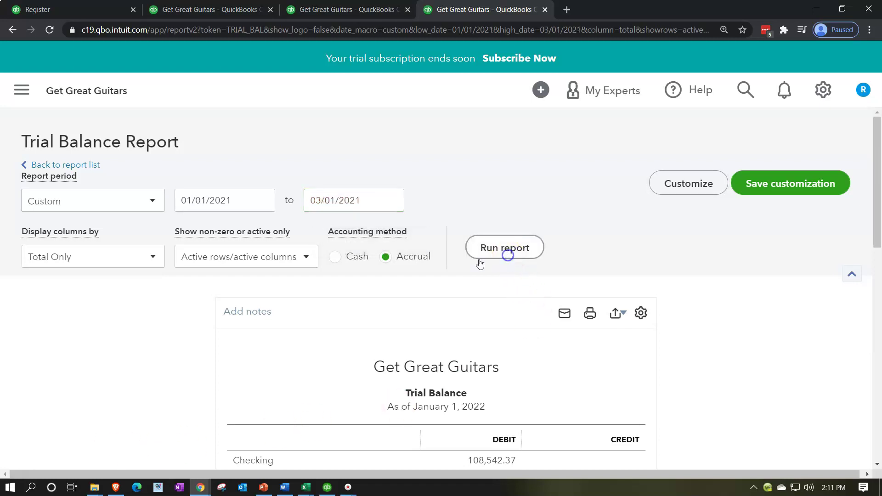
pyautogui.scroll(-9, 236, 333)
pyautogui.scroll(-5, 231, 335)
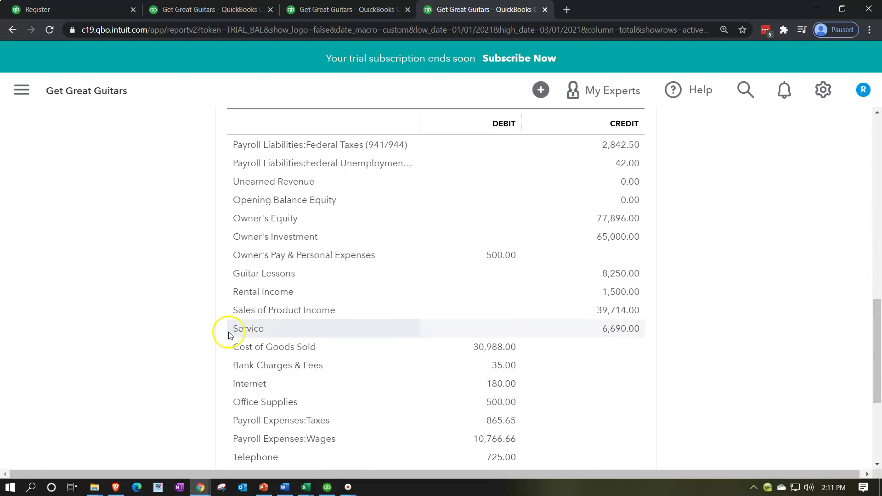
pyautogui.scroll(-3, 229, 335)
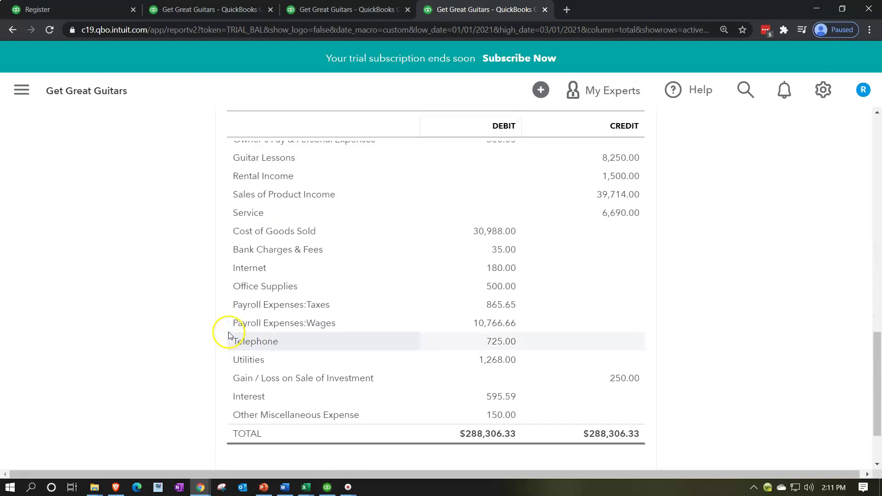